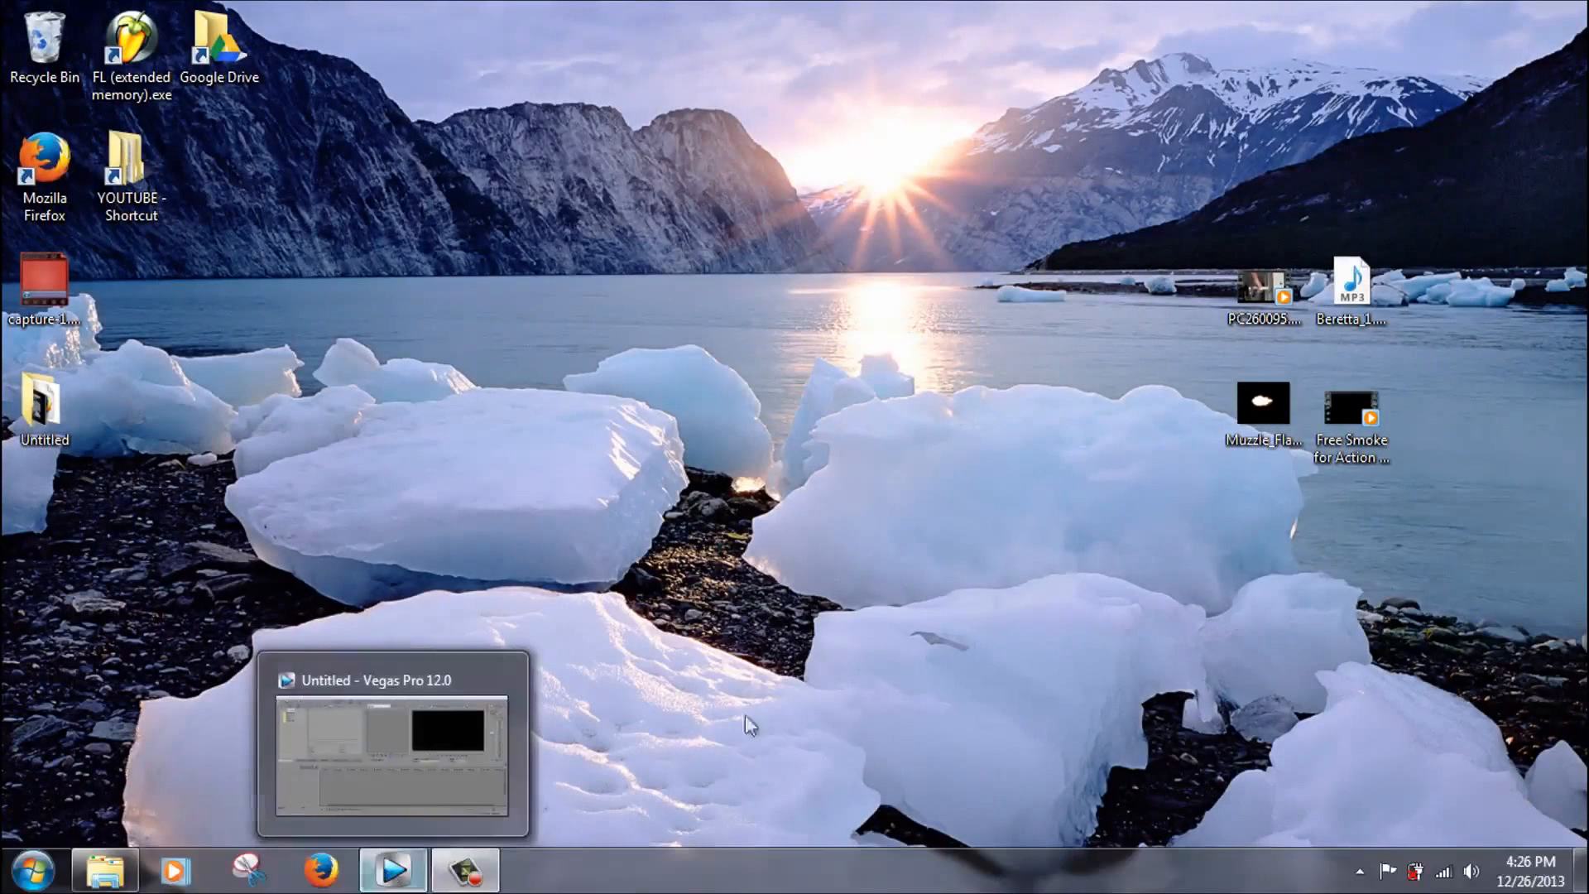
Switch to Vegas Pro and place its window beside the desktop files, widened enough to show the project media area.
left_click(393, 875)
left_click_drag(693, 3, 0, 112)
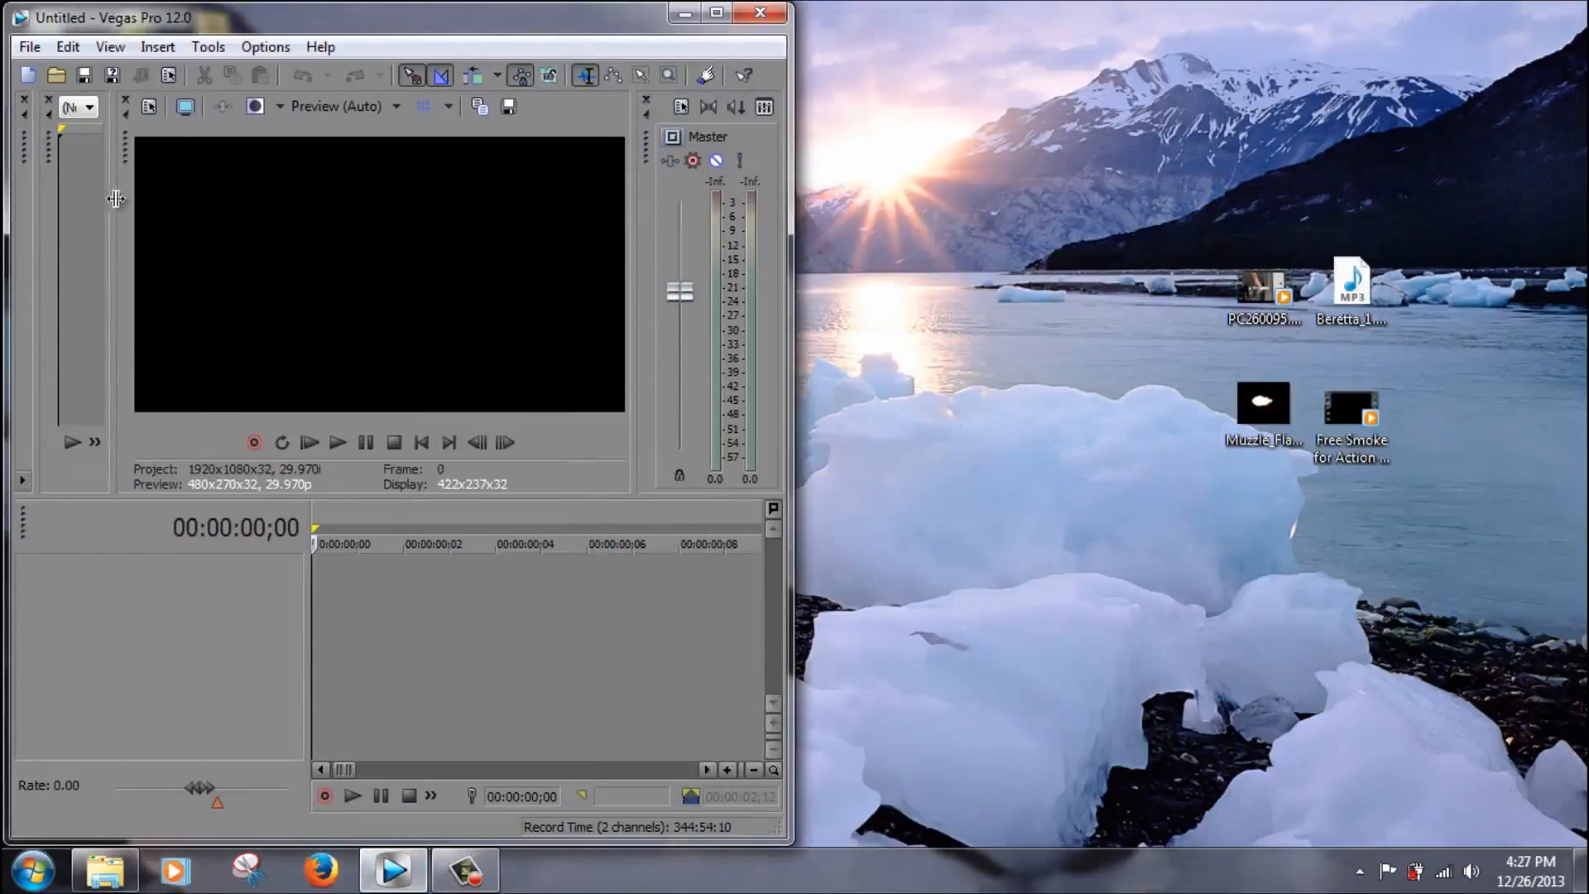
left_click_drag(37, 229, 949, 263)
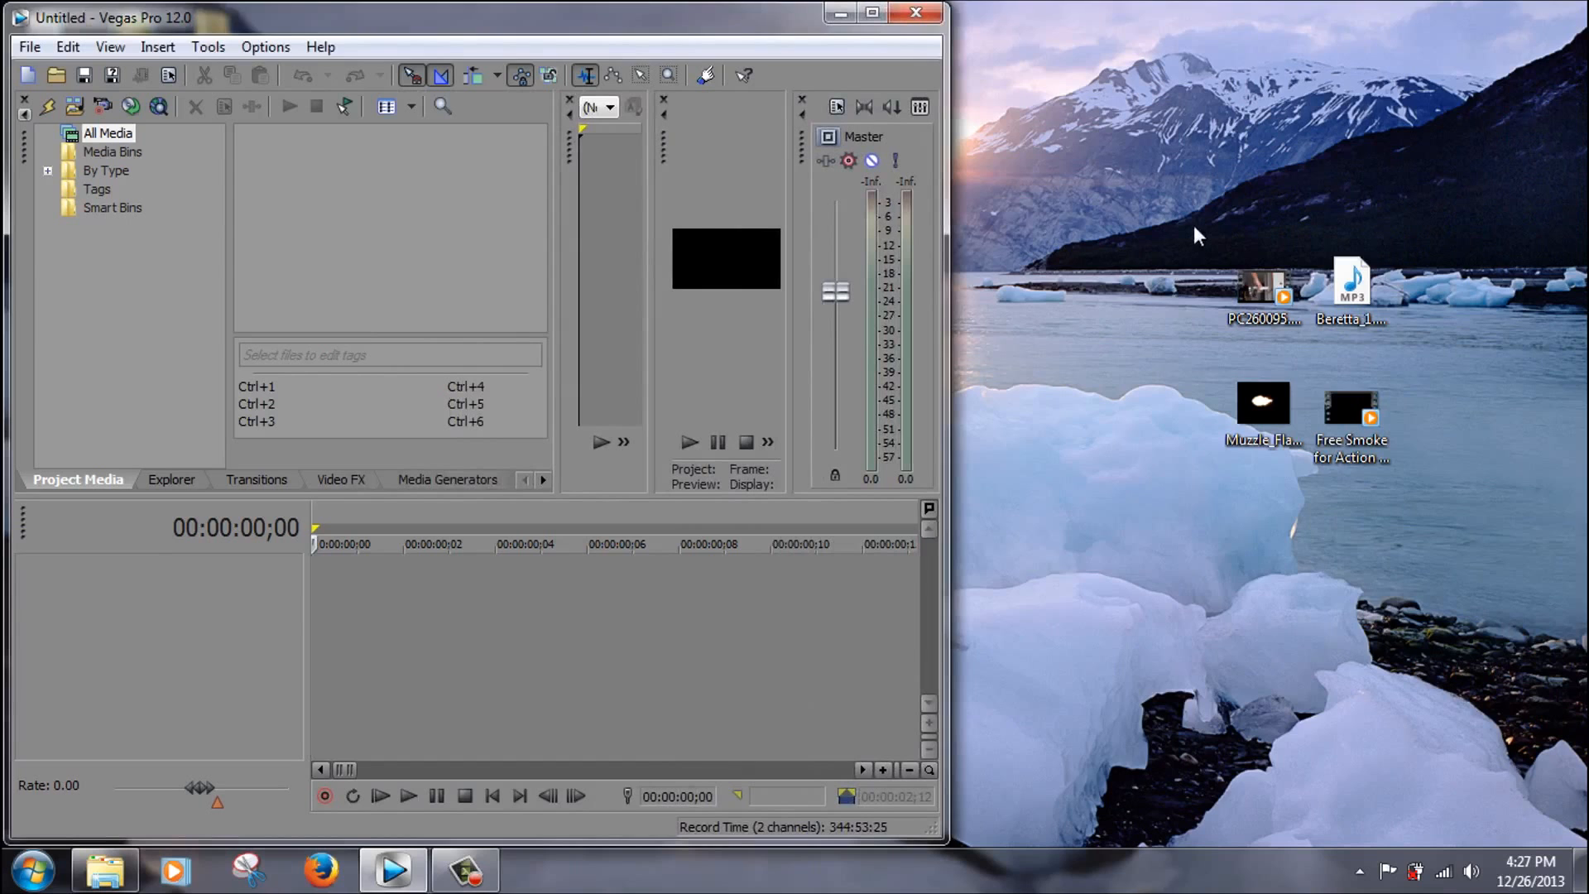
Import the video, MP3, muzzle flash and smoke files from the desktop into the project media and maximize the window.
left_click_drag(1194, 225, 1431, 521)
left_click_drag(1350, 422, 438, 250)
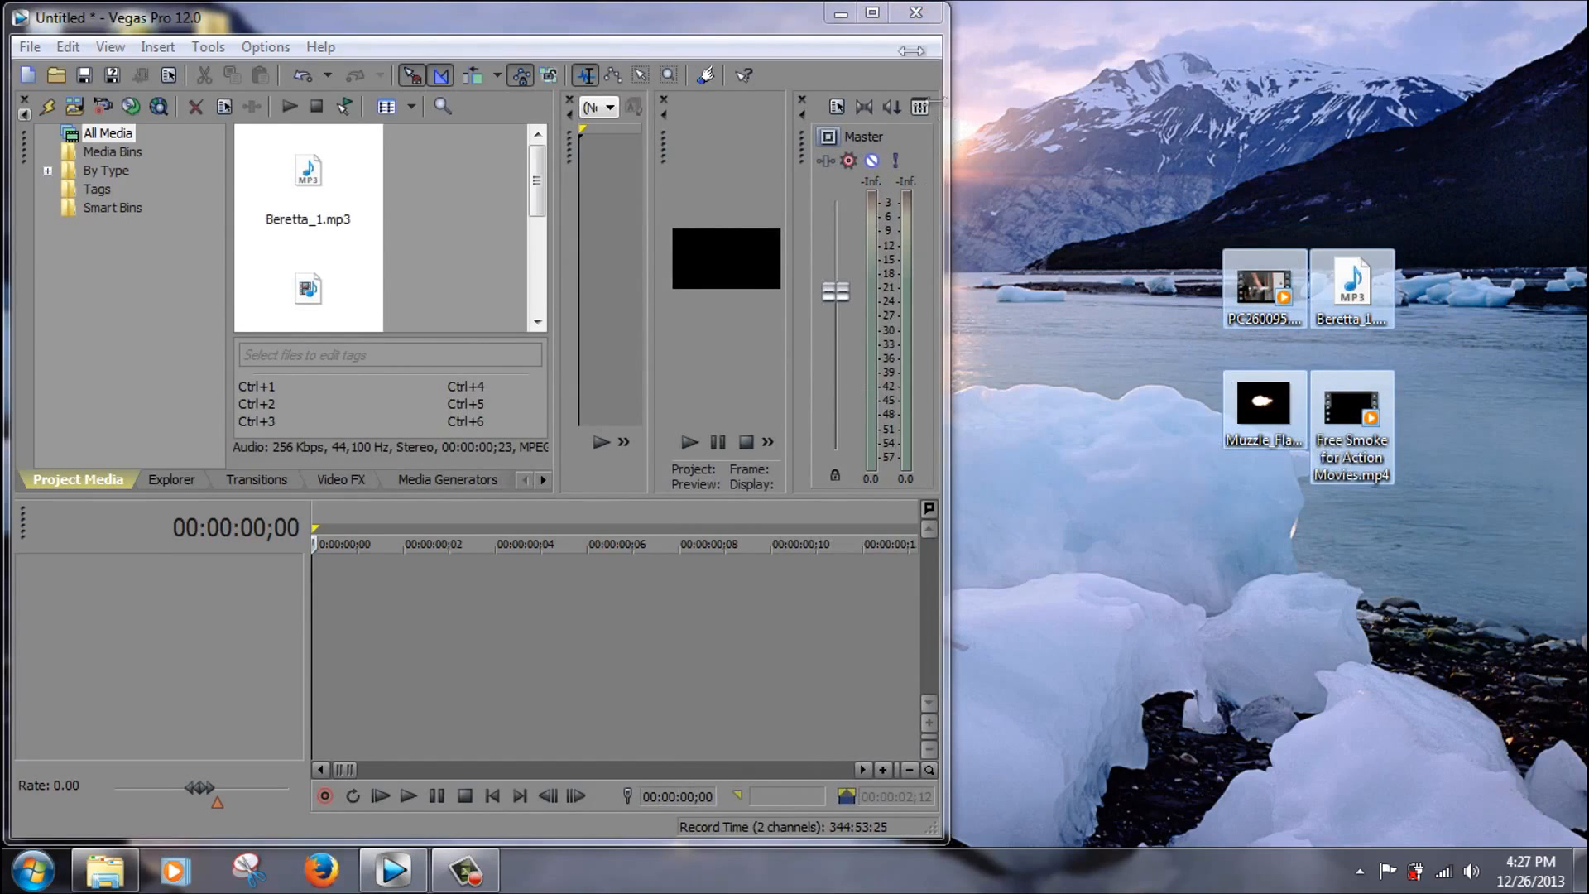
left_click(872, 13)
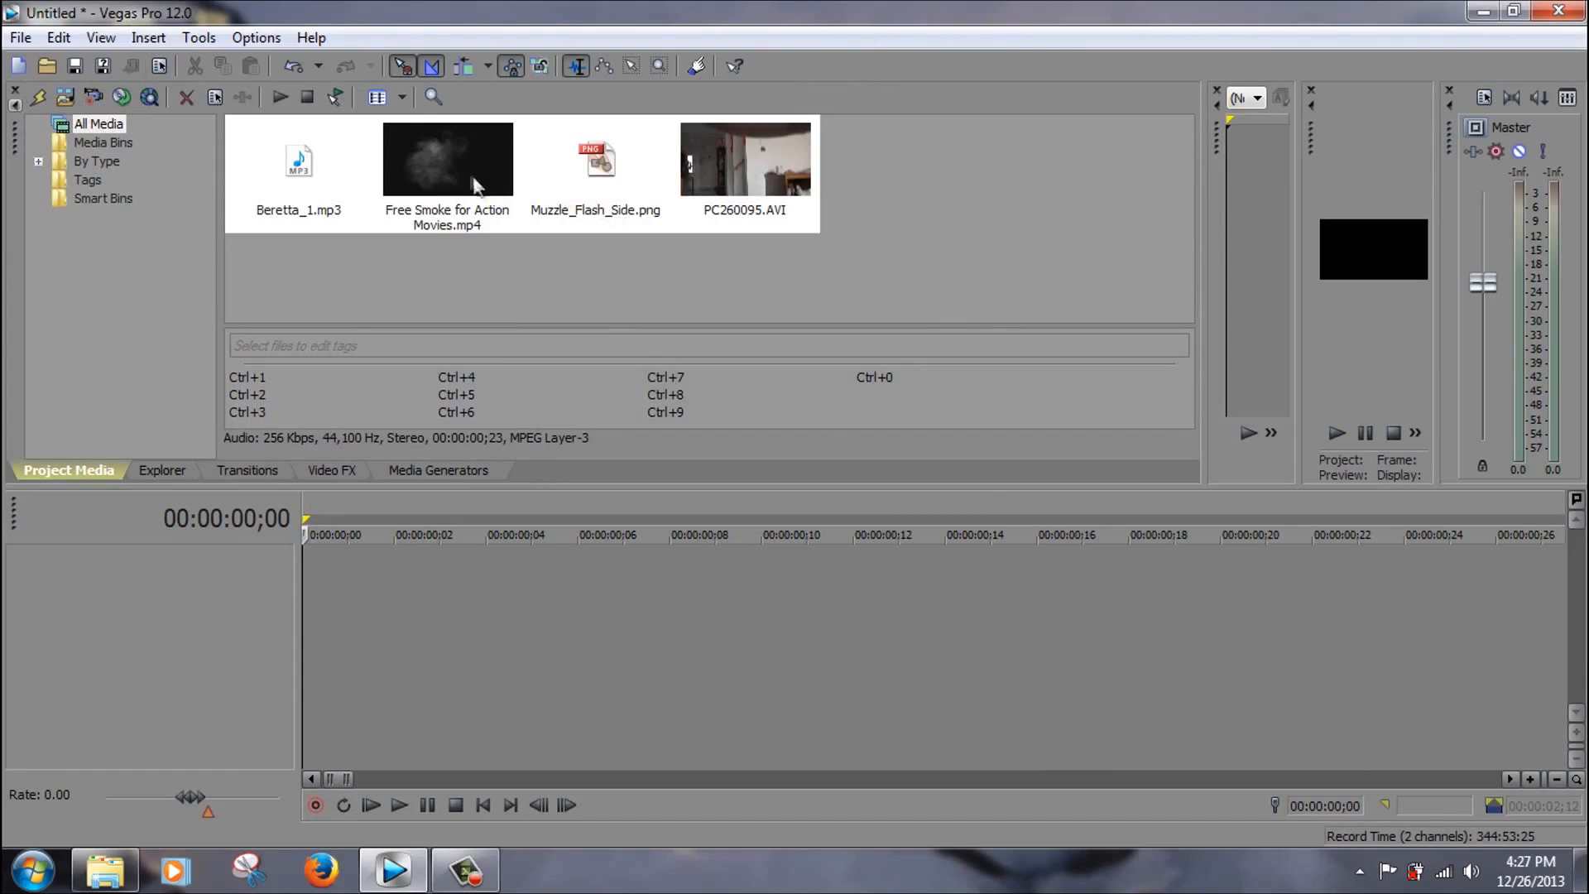
Look over the imported footage, muzzle flash image, smoke clip and gunshot sound in the project media.
left_click(585, 188)
left_click(777, 192)
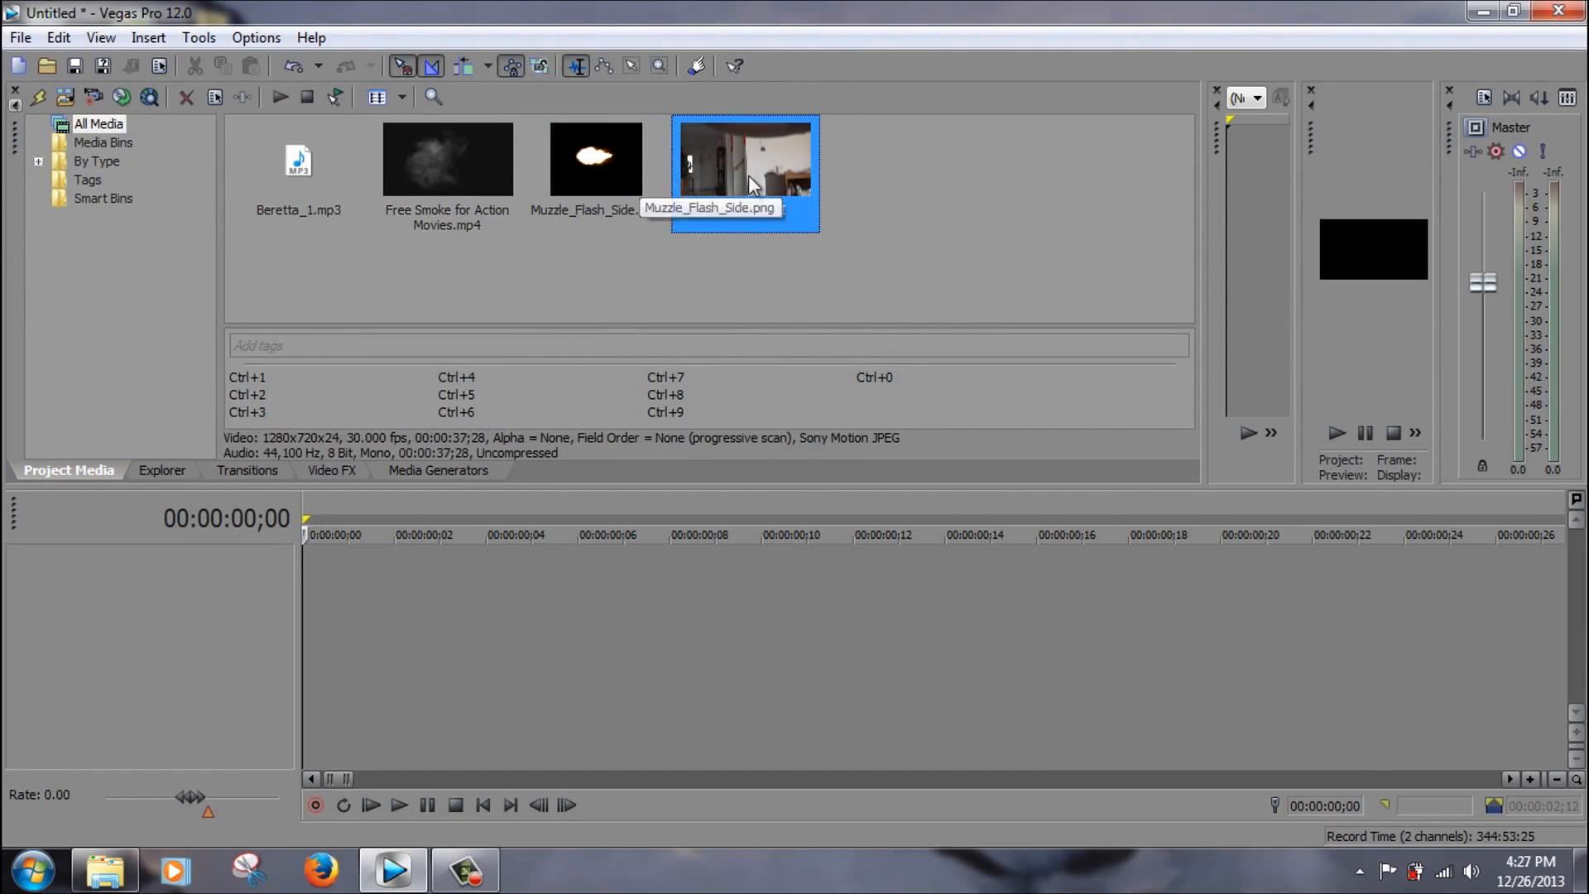
left_click_drag(773, 153, 865, 184)
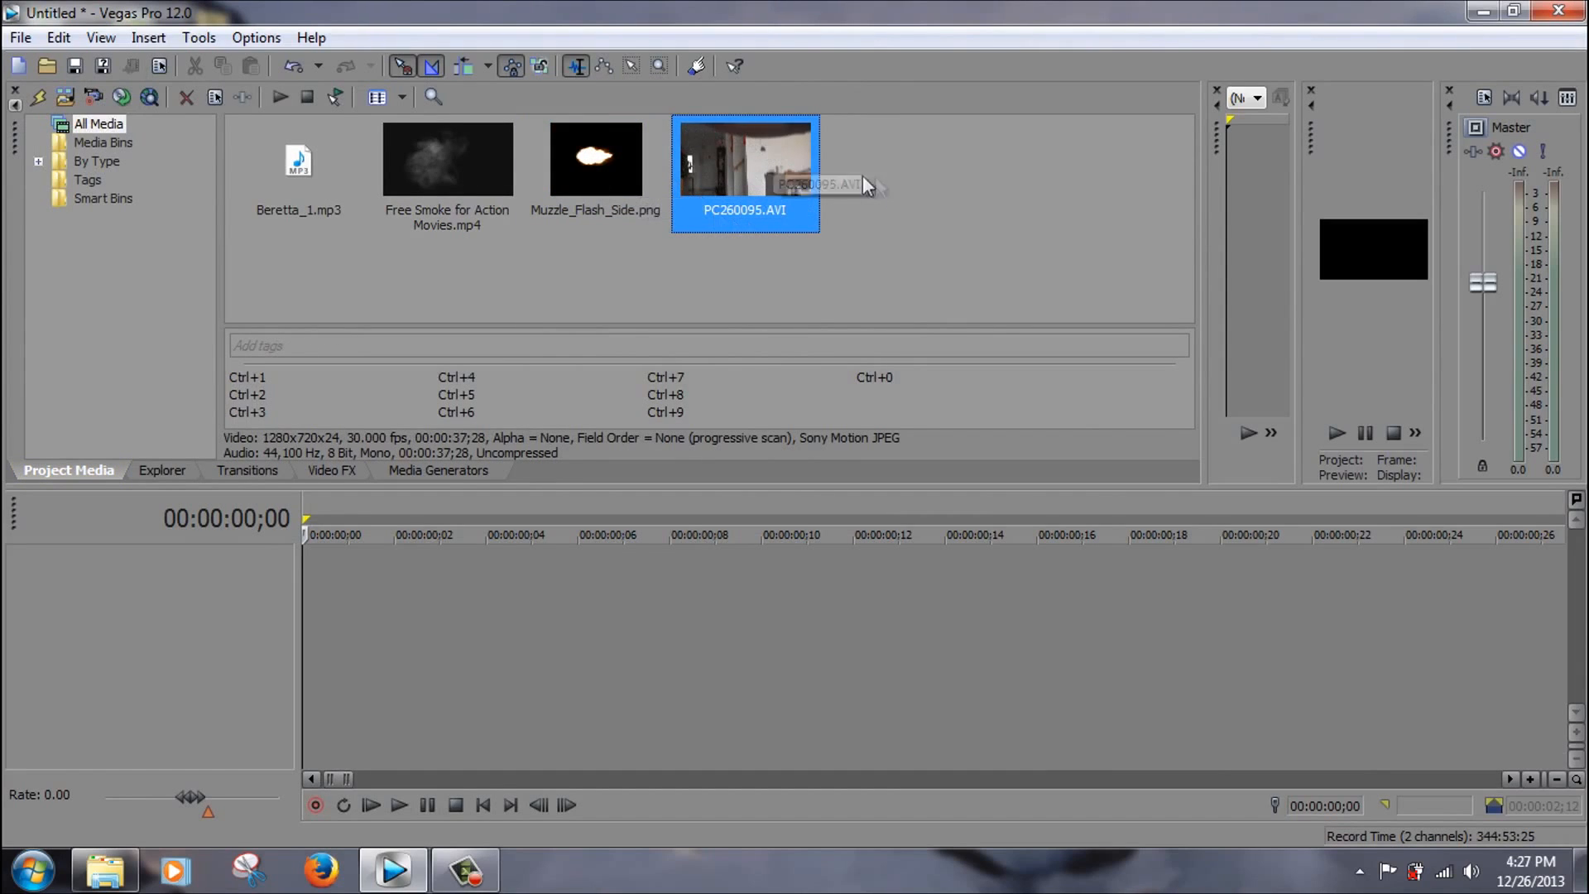
left_click(589, 162)
left_click(435, 171)
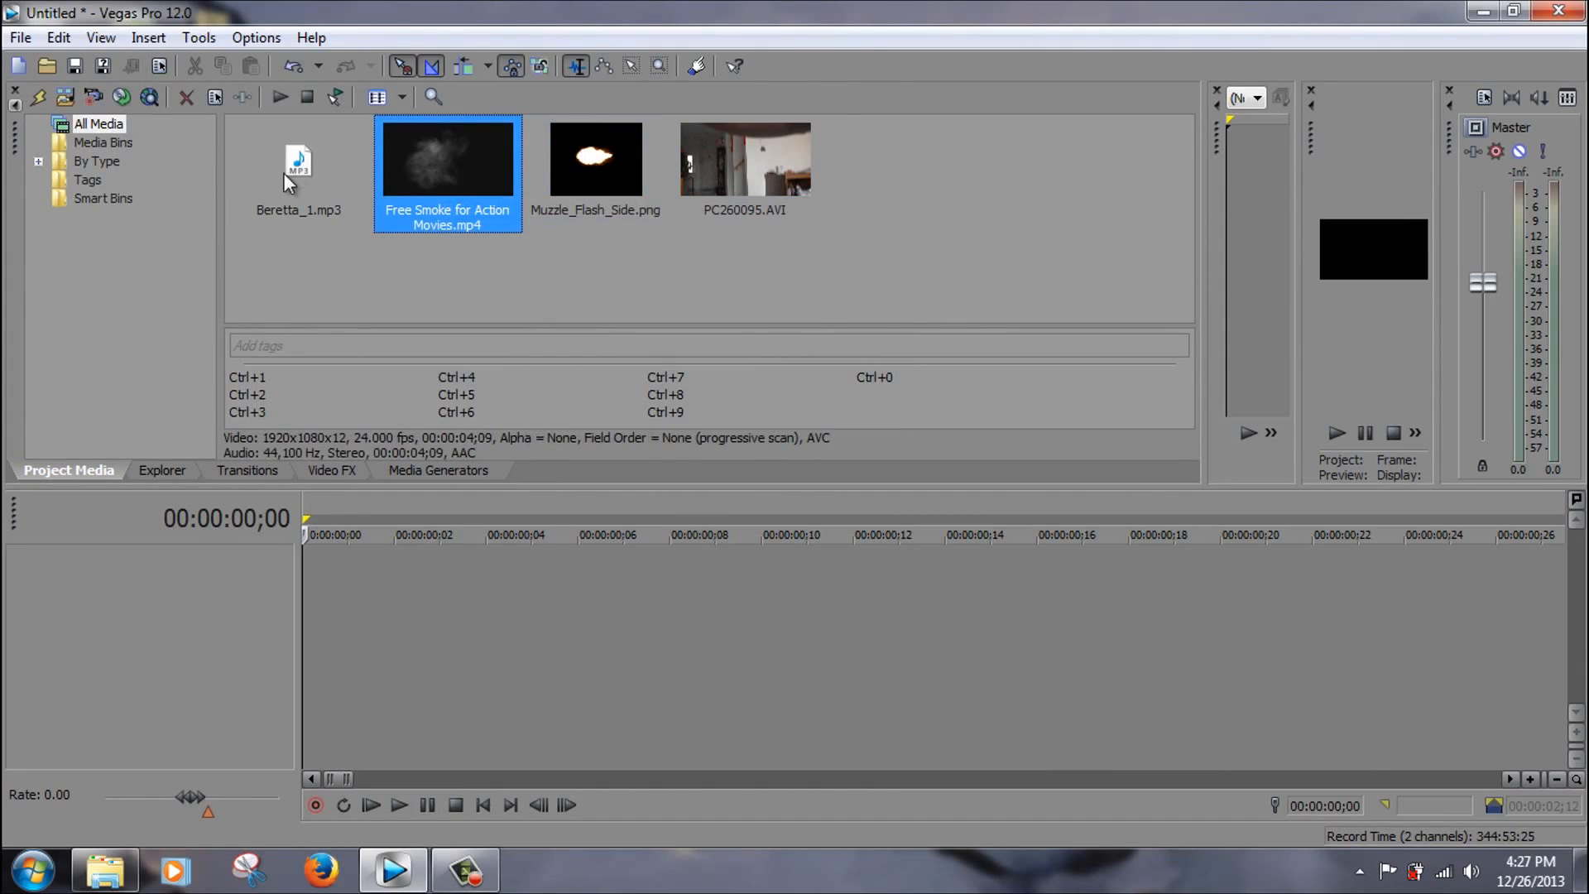
left_click(292, 172)
left_click(800, 290)
Place PC260095.AVI at the timeline start, matching the project video settings to it, and enlarge the video preview.
left_click_drag(765, 165, 306, 586)
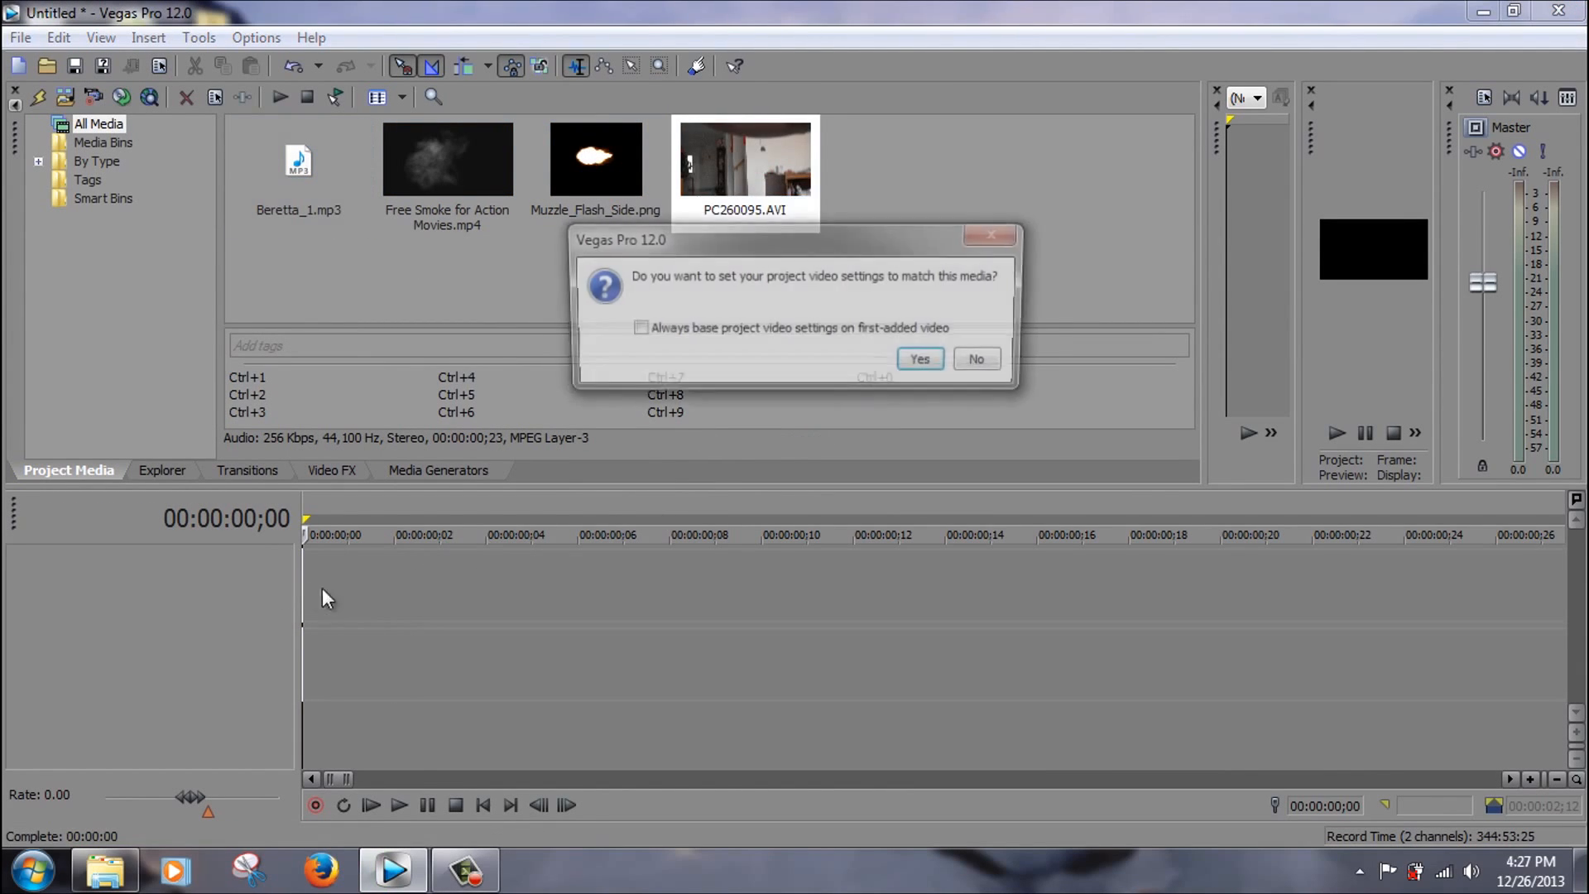
left_click(927, 364)
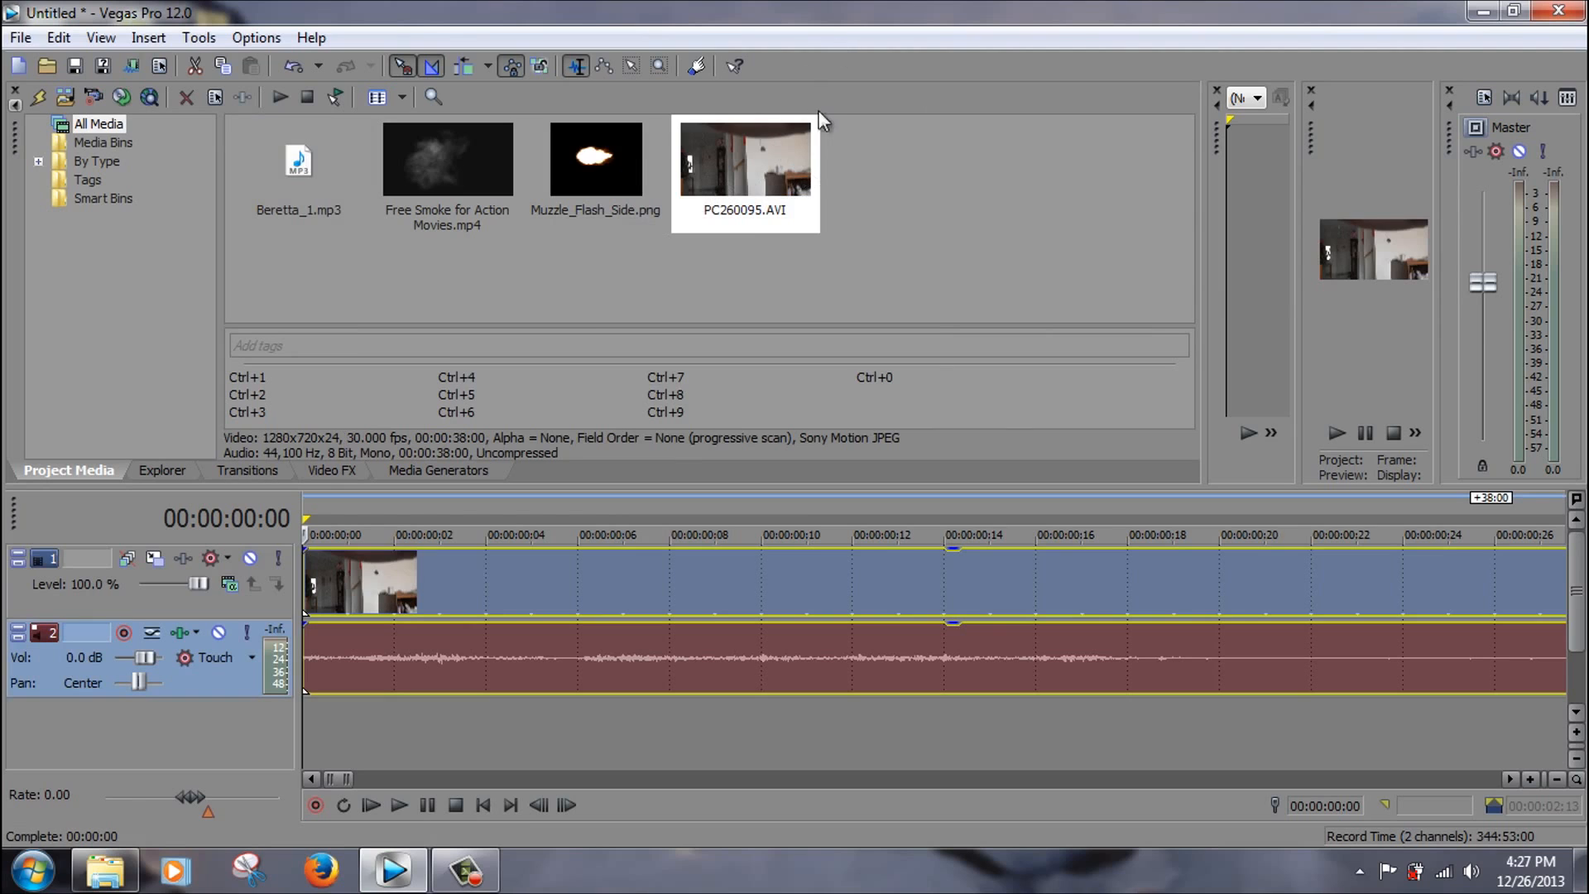
left_click(958, 604)
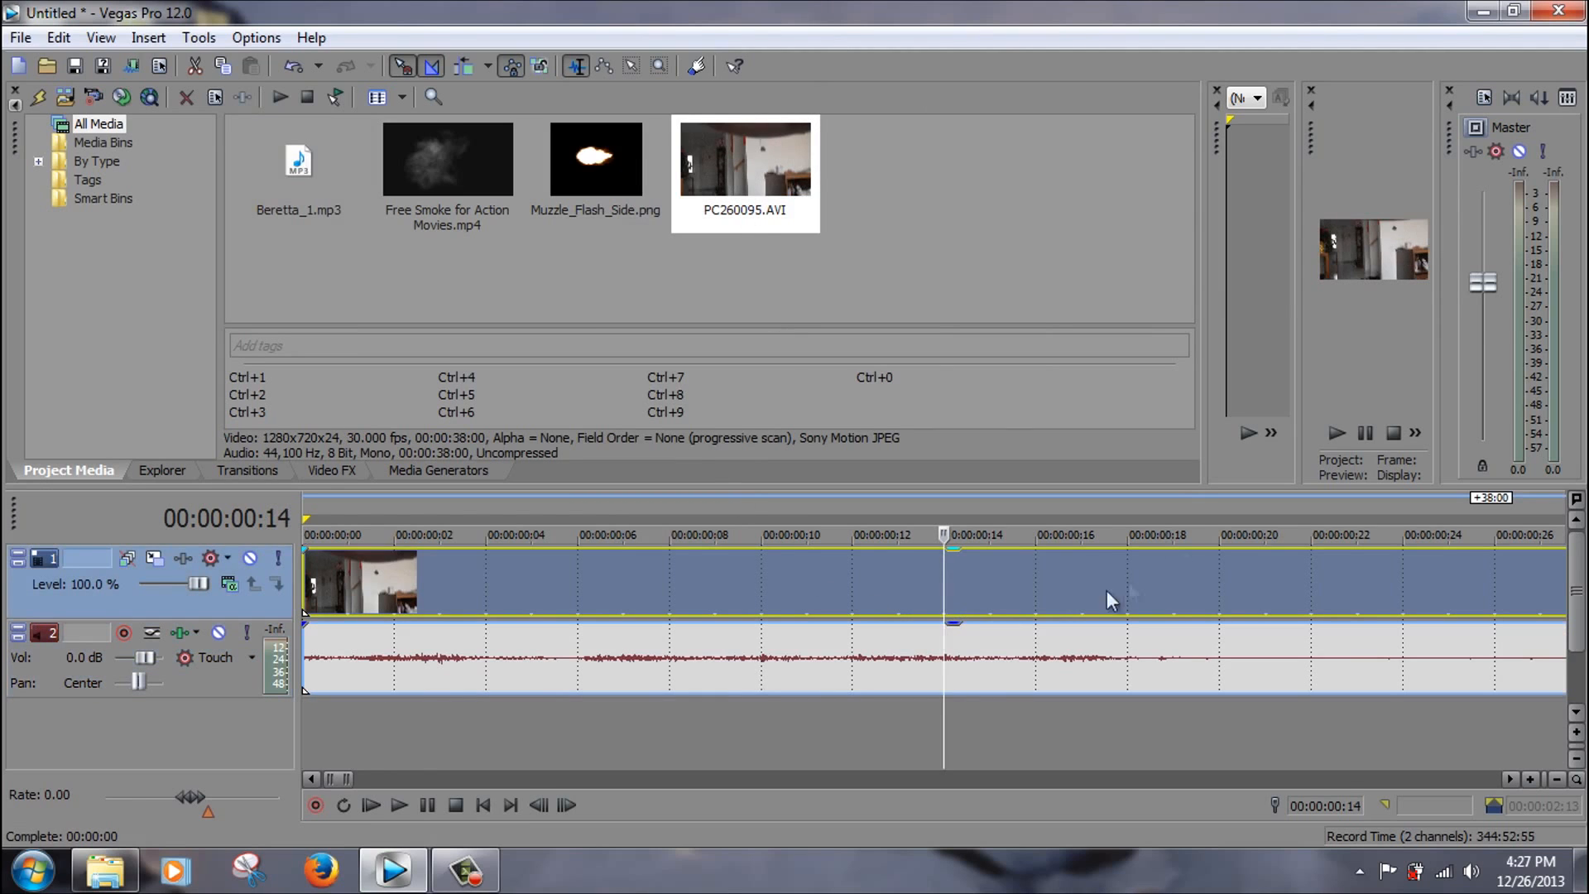
left_click_drag(1197, 335, 549, 331)
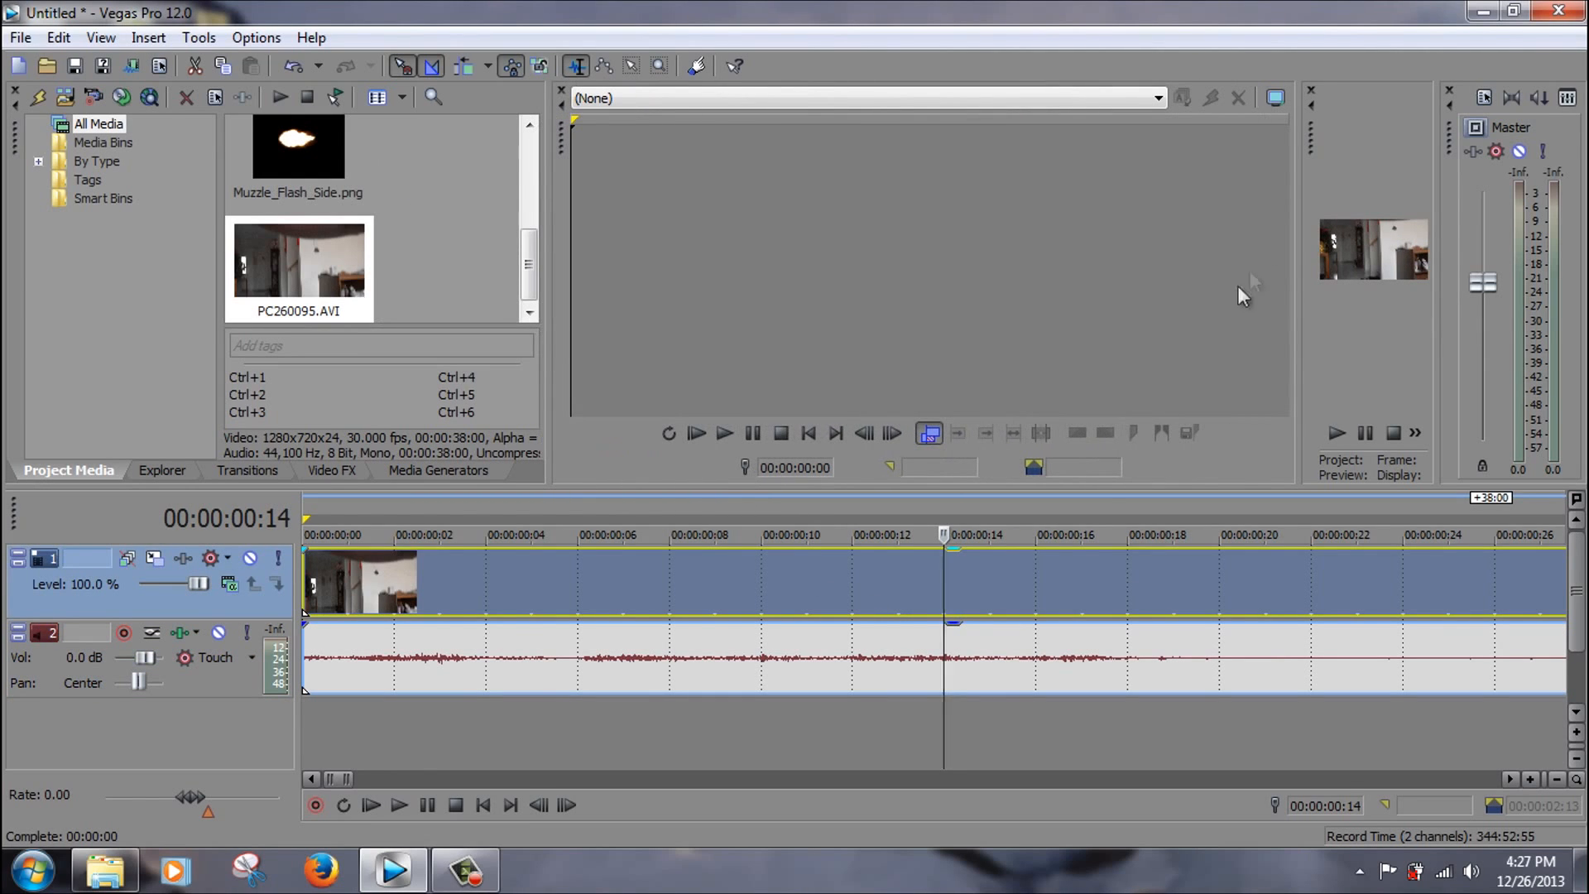
left_click_drag(1300, 256, 710, 256)
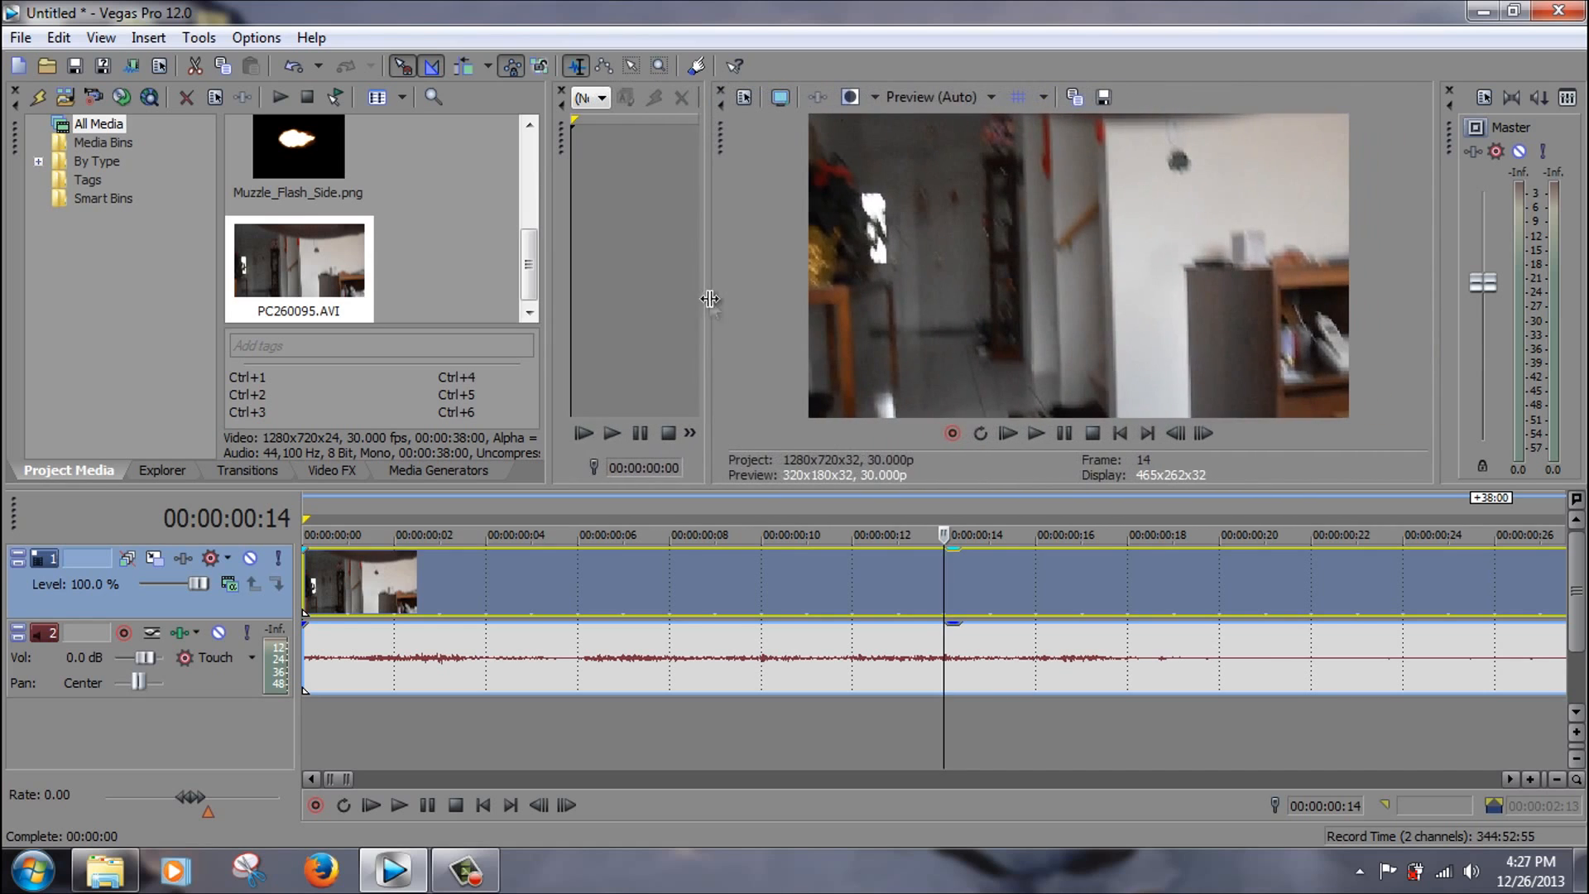
Look through the footage on the timeline for the section where the hand raises and fires the pistol.
left_click(1311, 596)
left_click(1428, 589)
scroll(1003, 599, "down", 8)
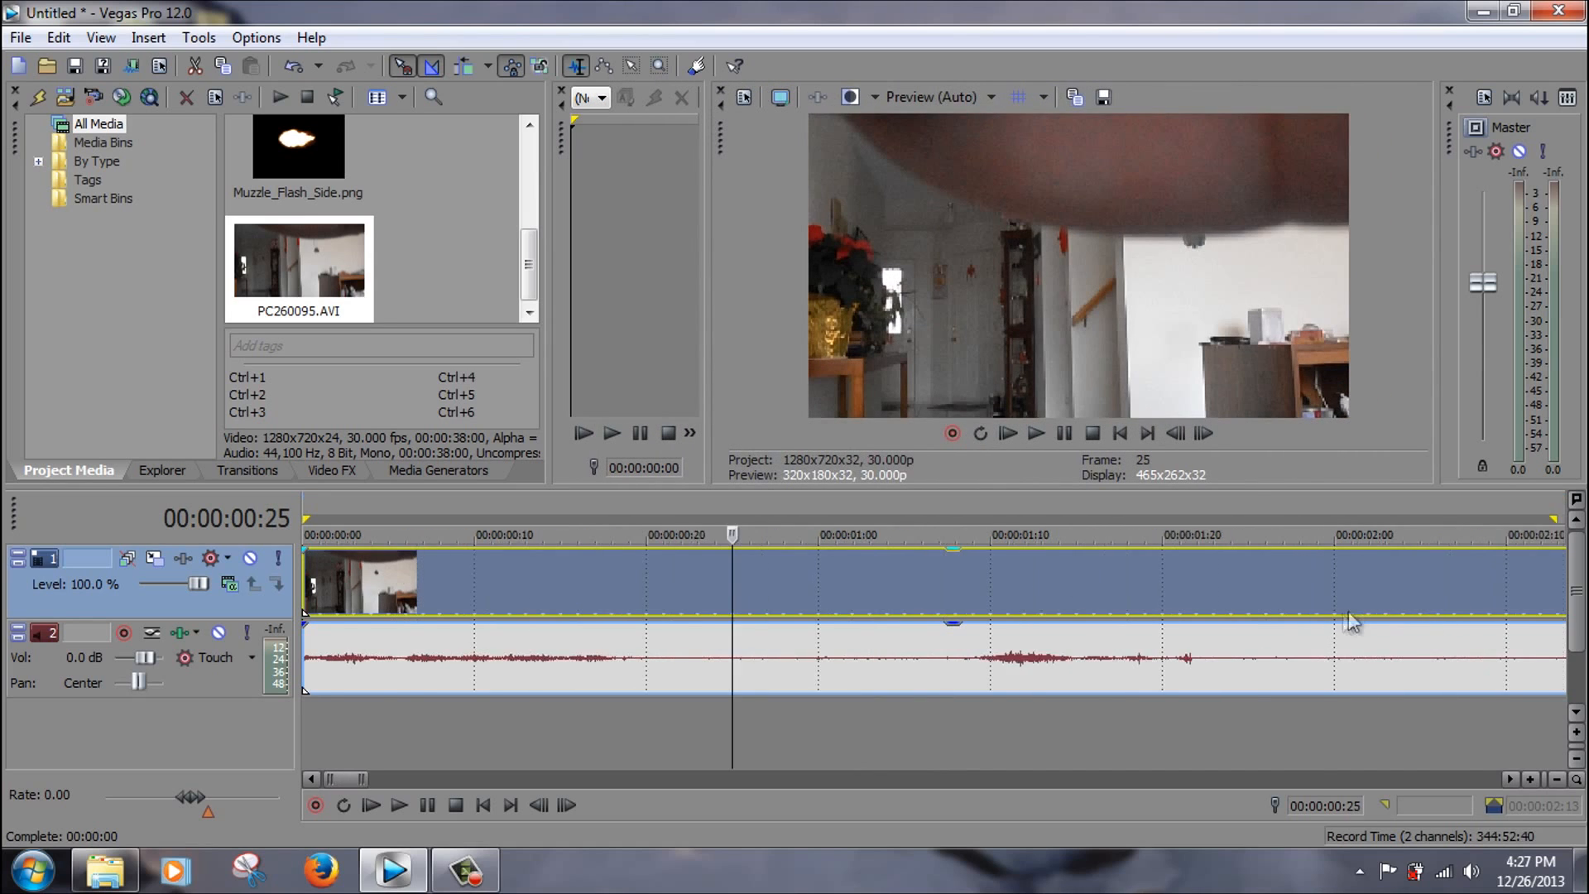
scroll(996, 602, "down", 5)
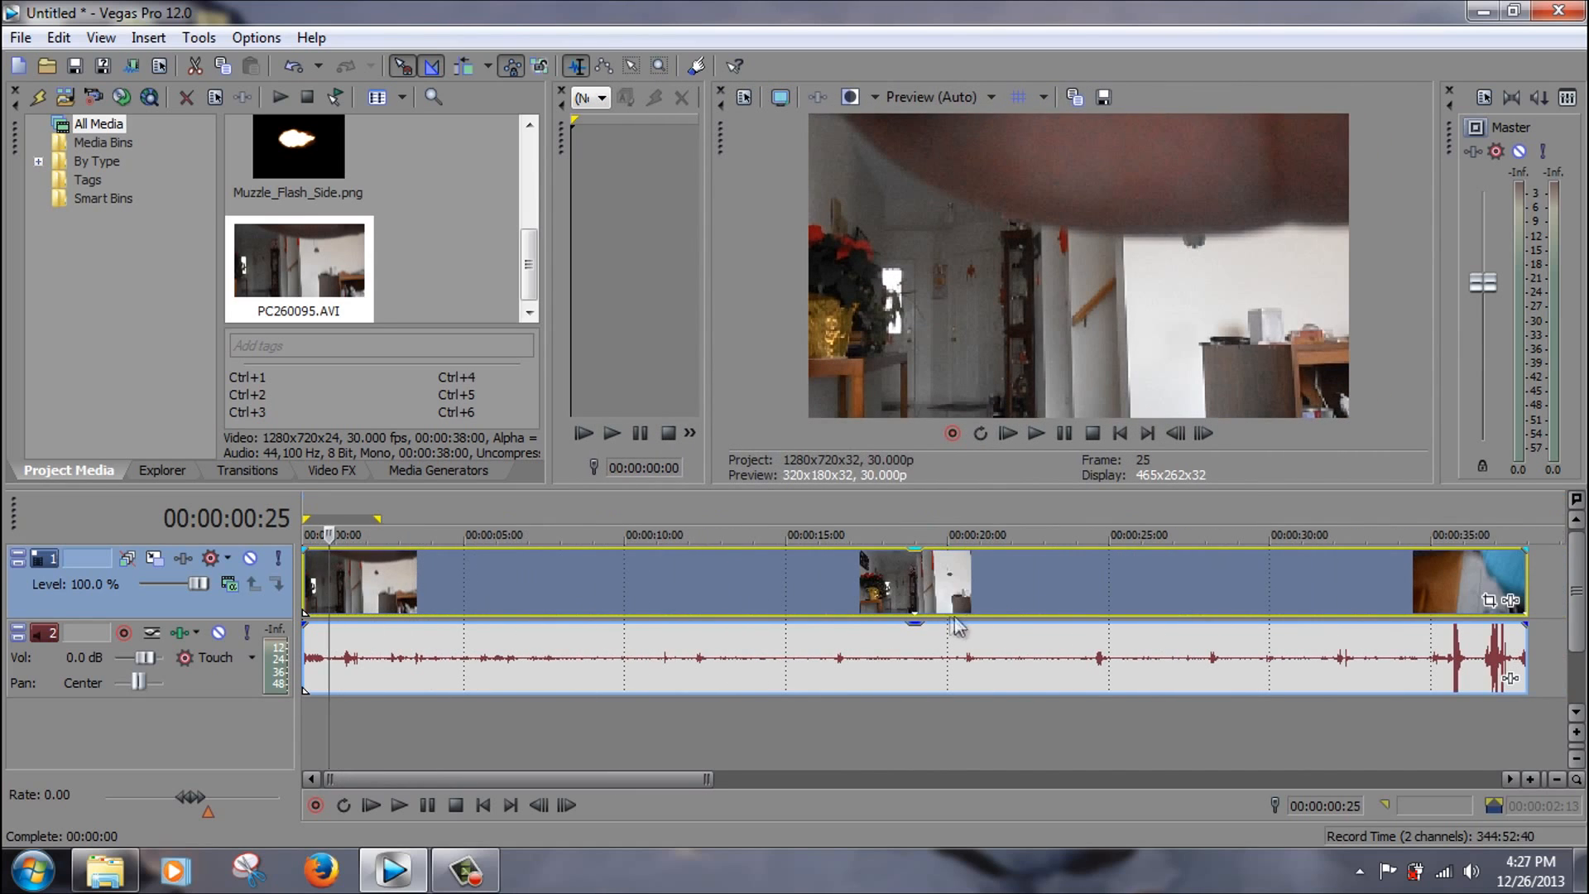
left_click(1053, 599)
left_click(1132, 599)
left_click(1190, 598)
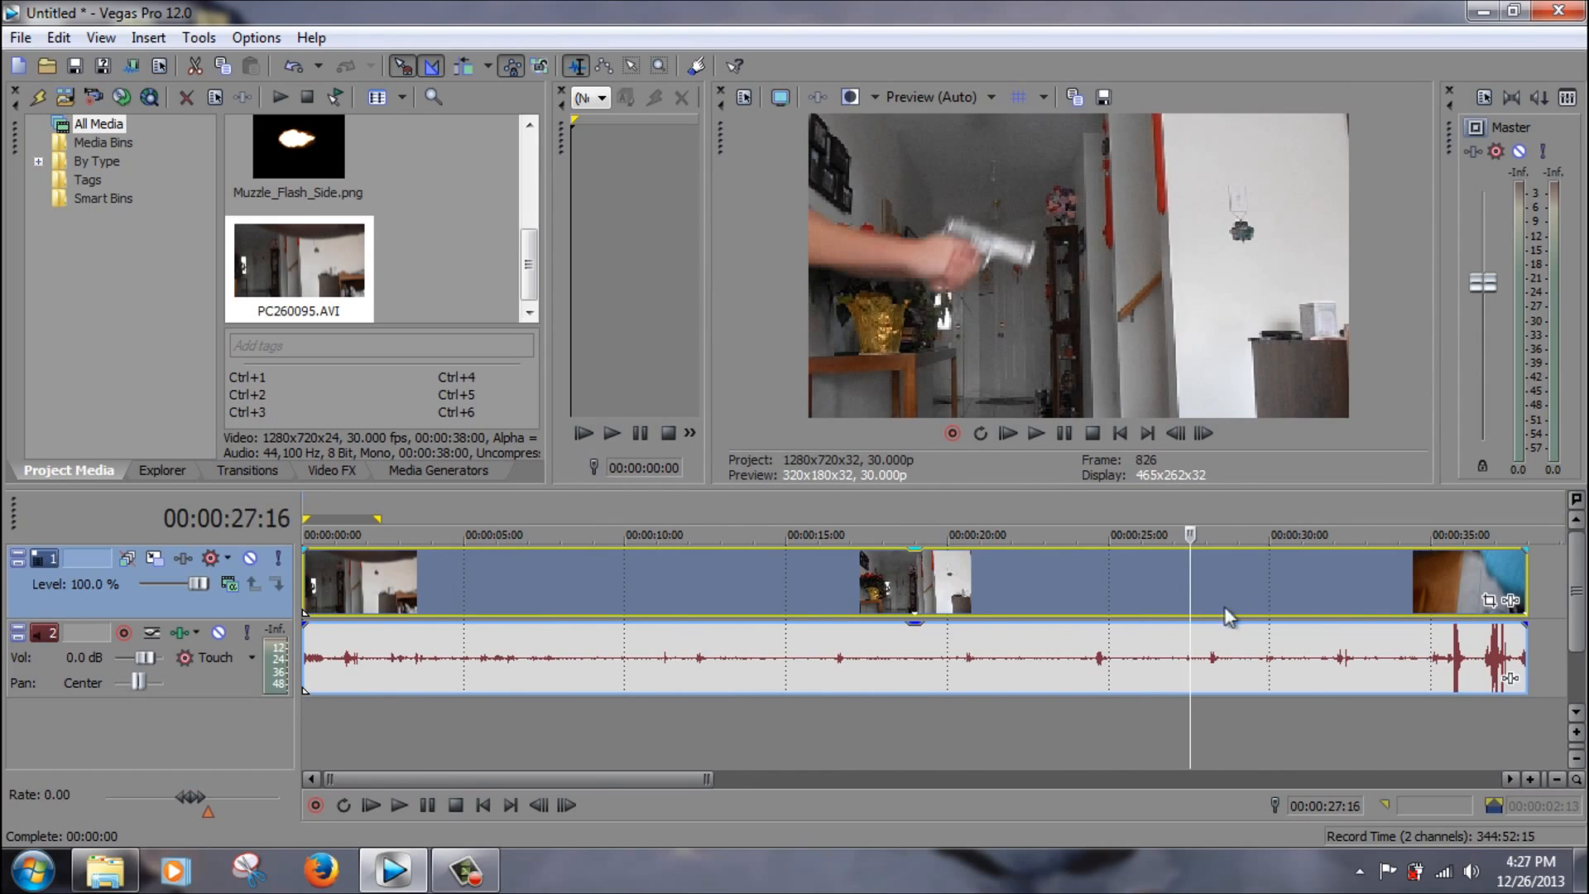
scroll(1228, 617, "up", 3)
key("space")
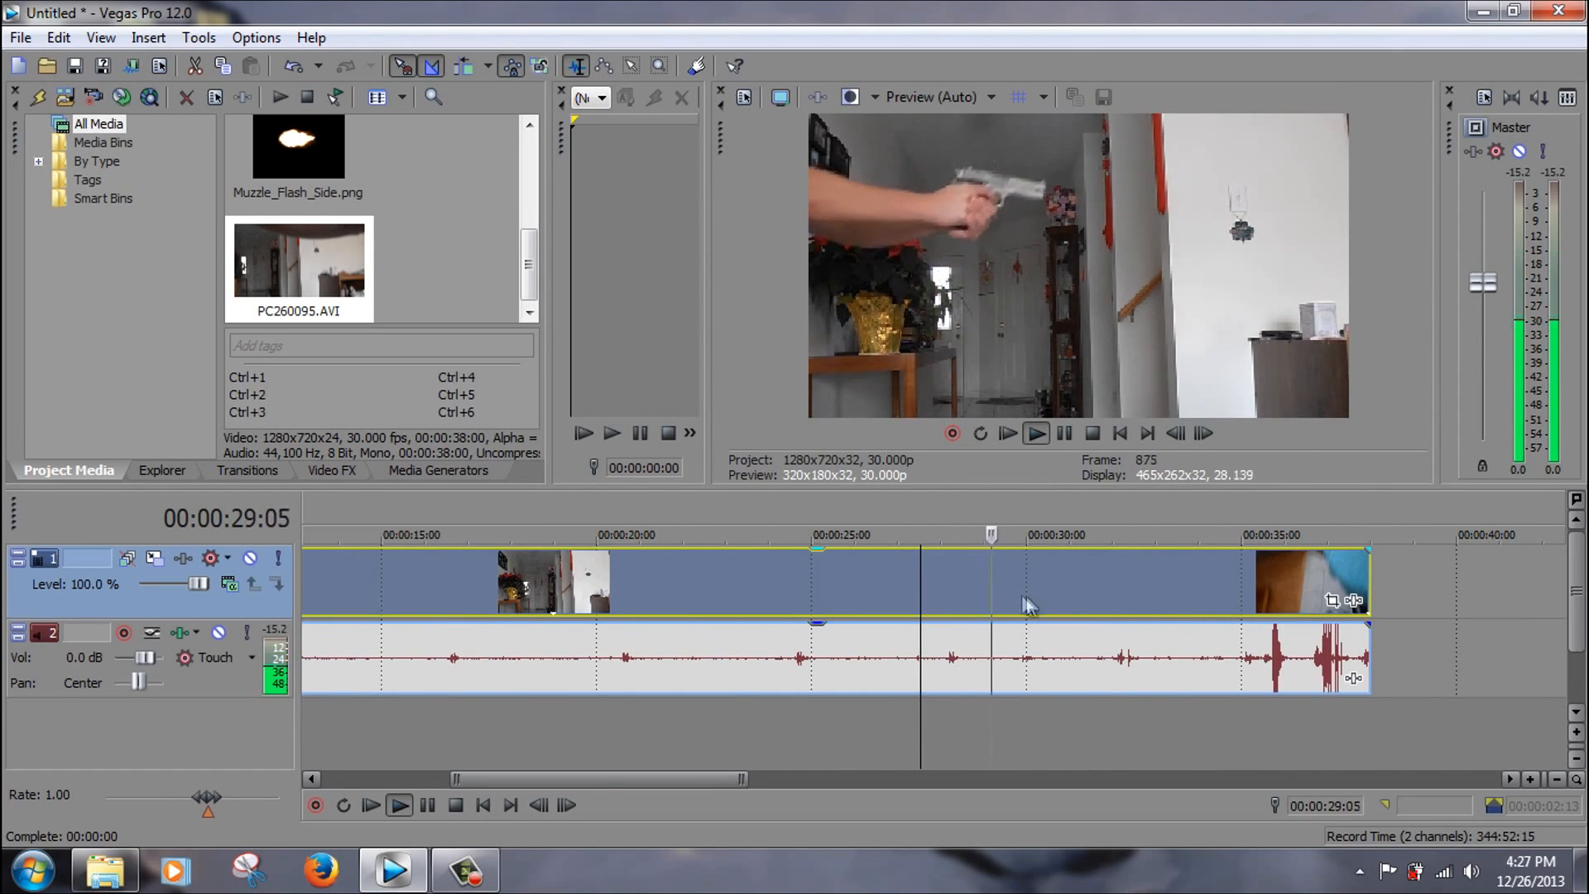
key("space")
Split the footage at 00:00:27:12 and again about two seconds further on to isolate the pistol shot.
left_click(915, 584)
key("s")
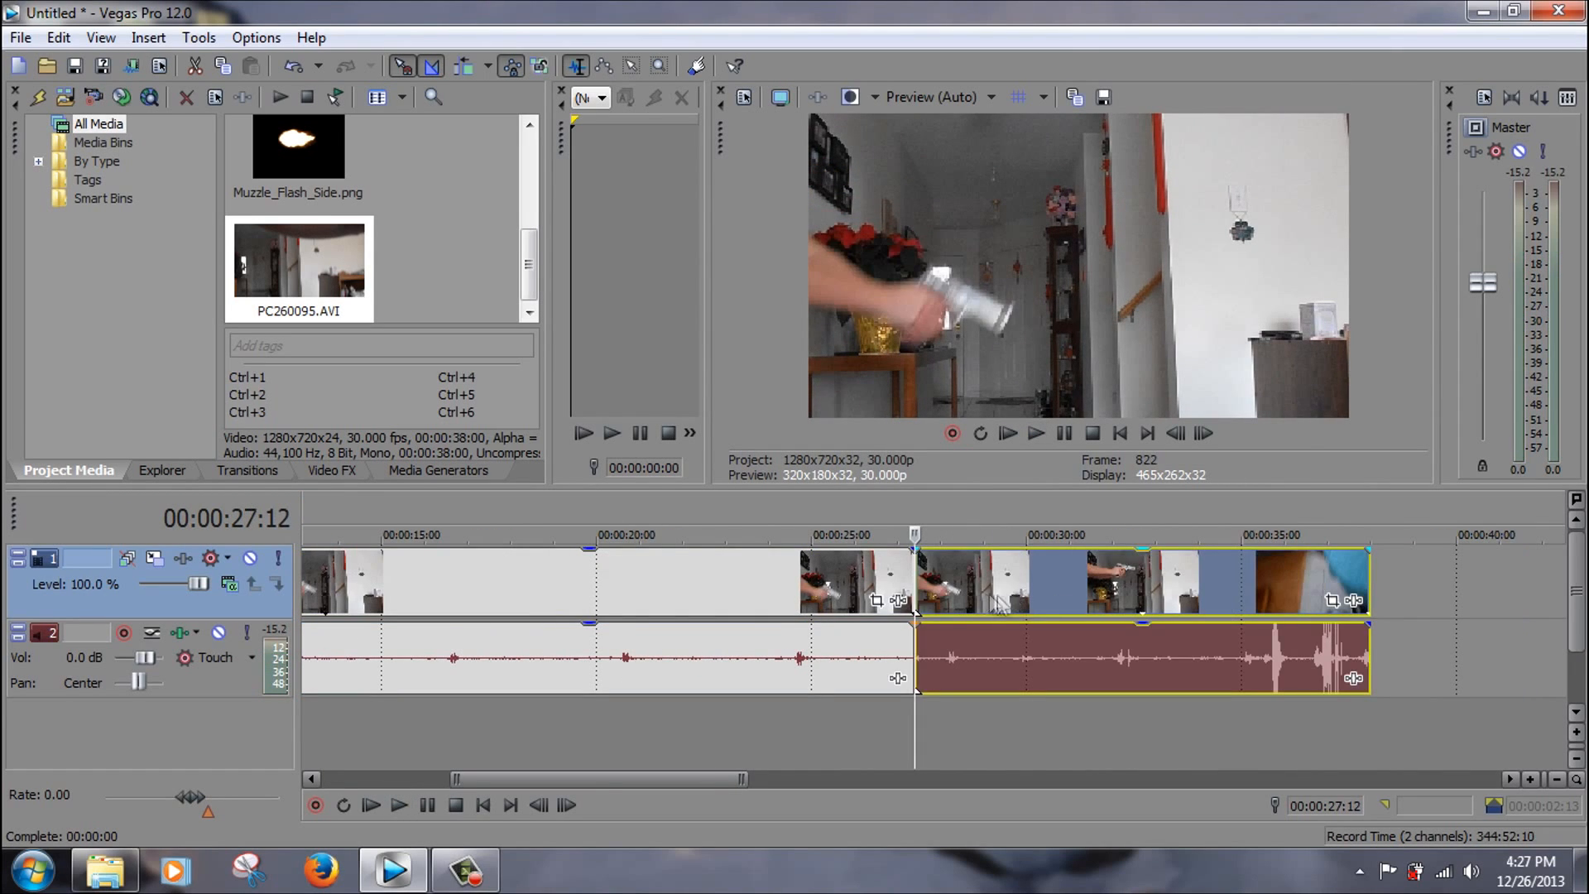
left_click(999, 602)
key("s")
Delete the footage before and after the pistol shot and move the remaining clip to the timeline start.
left_click(713, 566)
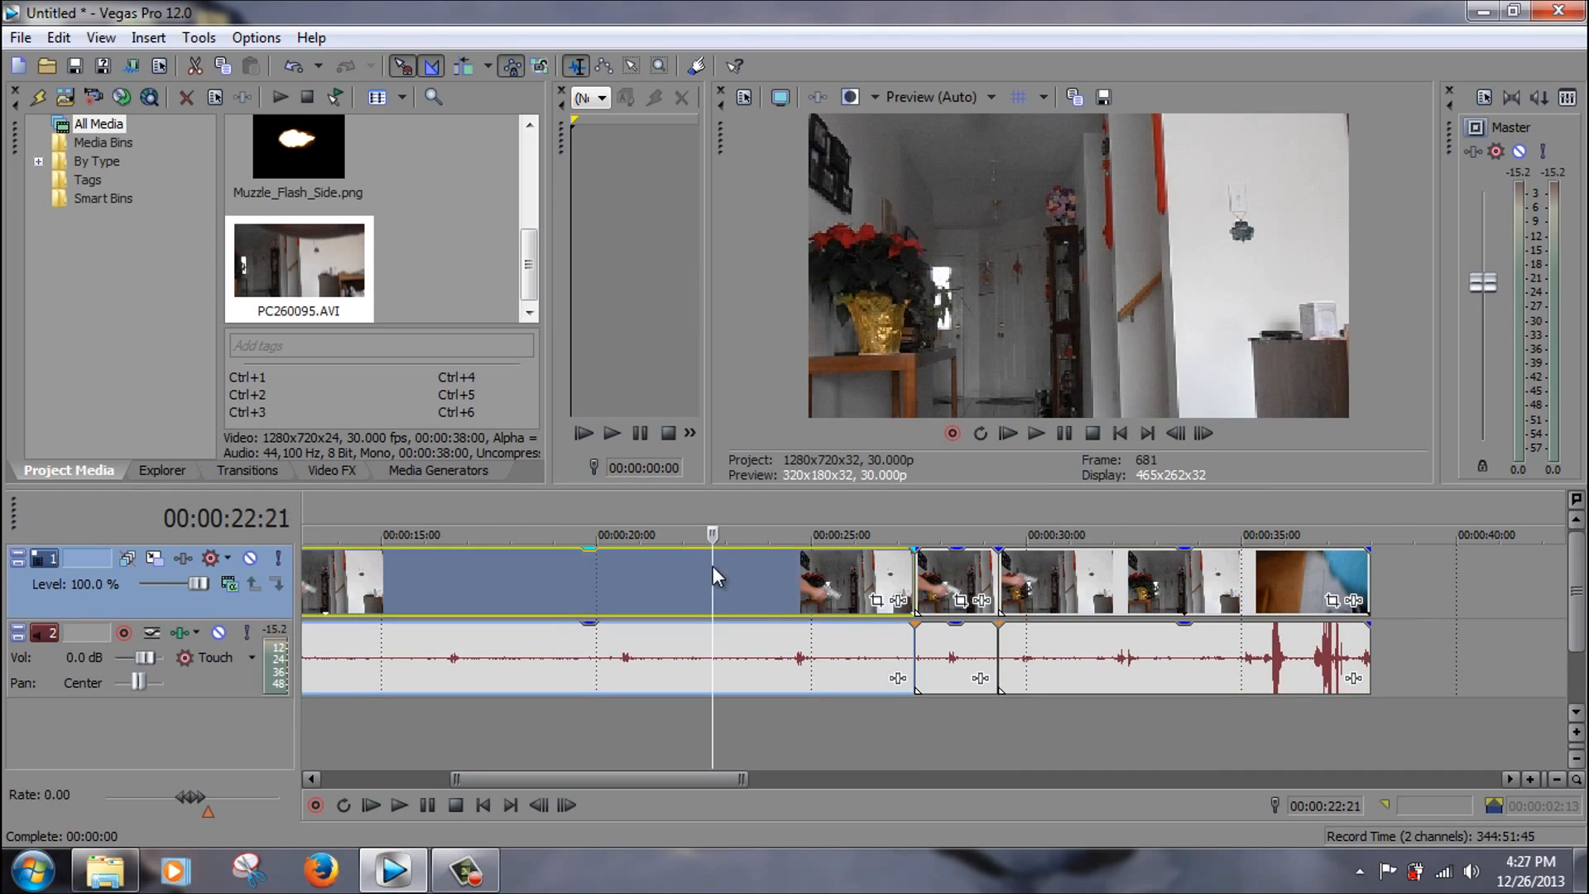
key("Delete")
left_click(1064, 584)
key("Delete")
left_click_drag(951, 578, 177, 564)
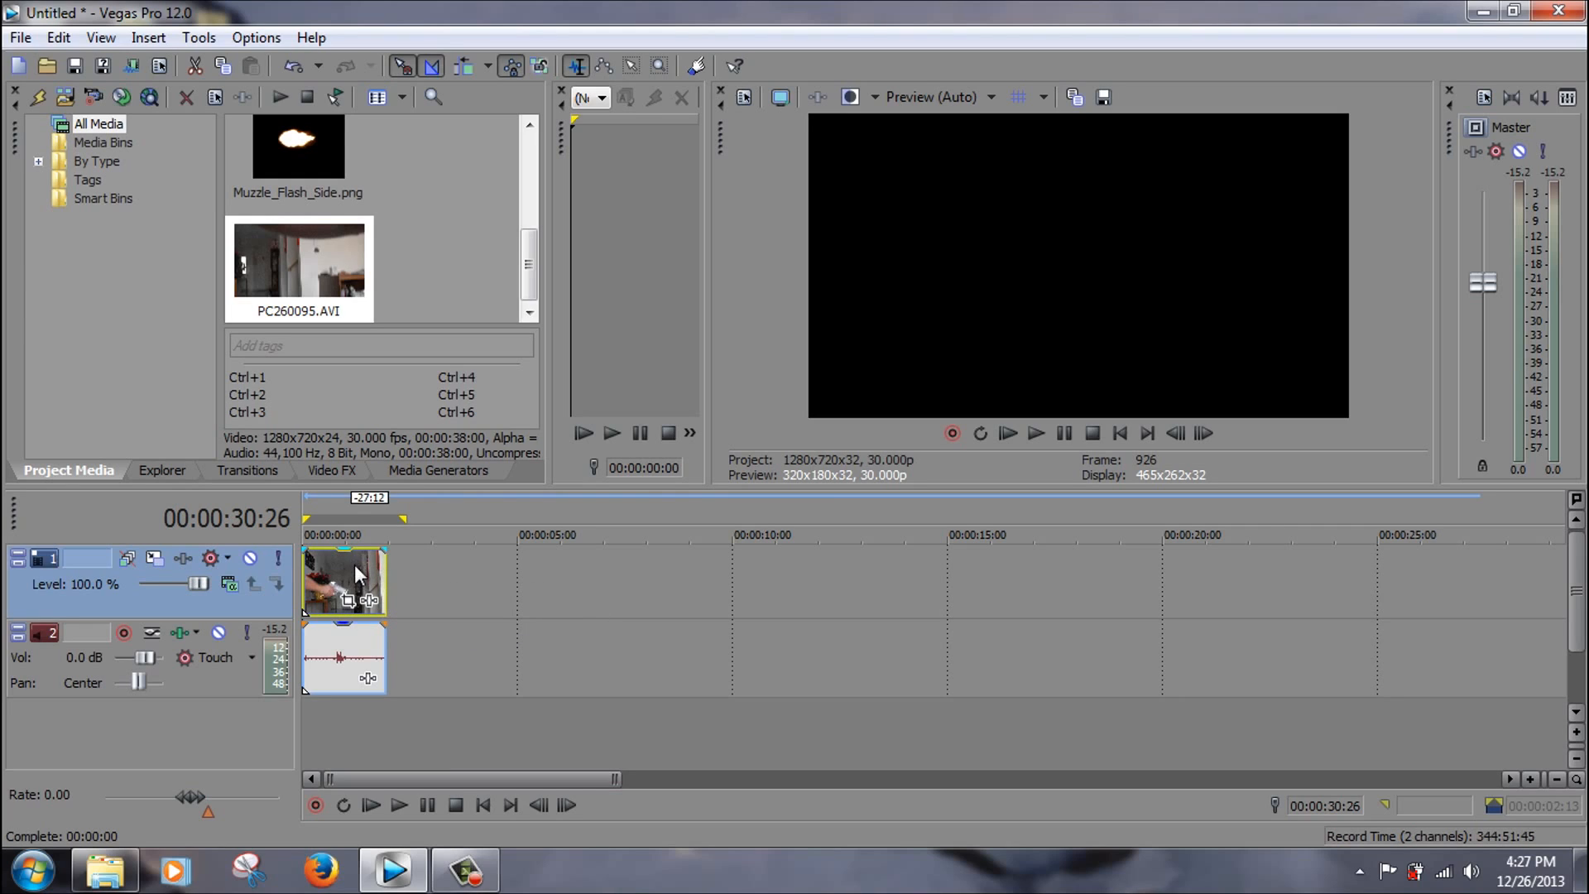
left_click(489, 609)
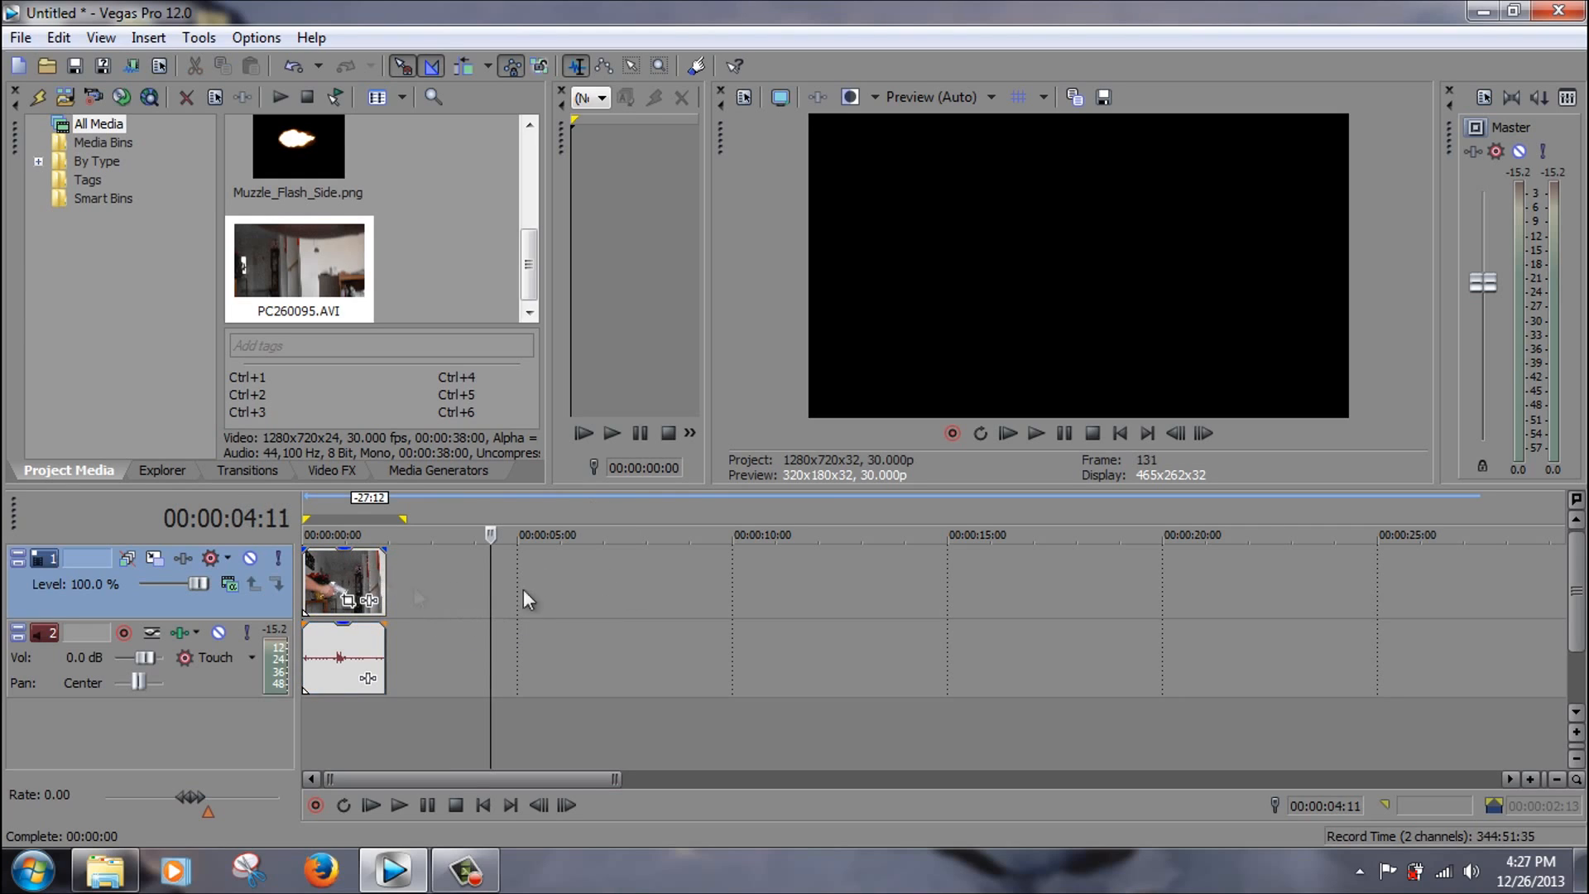
Delete the pistol clip's original audio from the audio track, keeping its video.
left_click(315, 586)
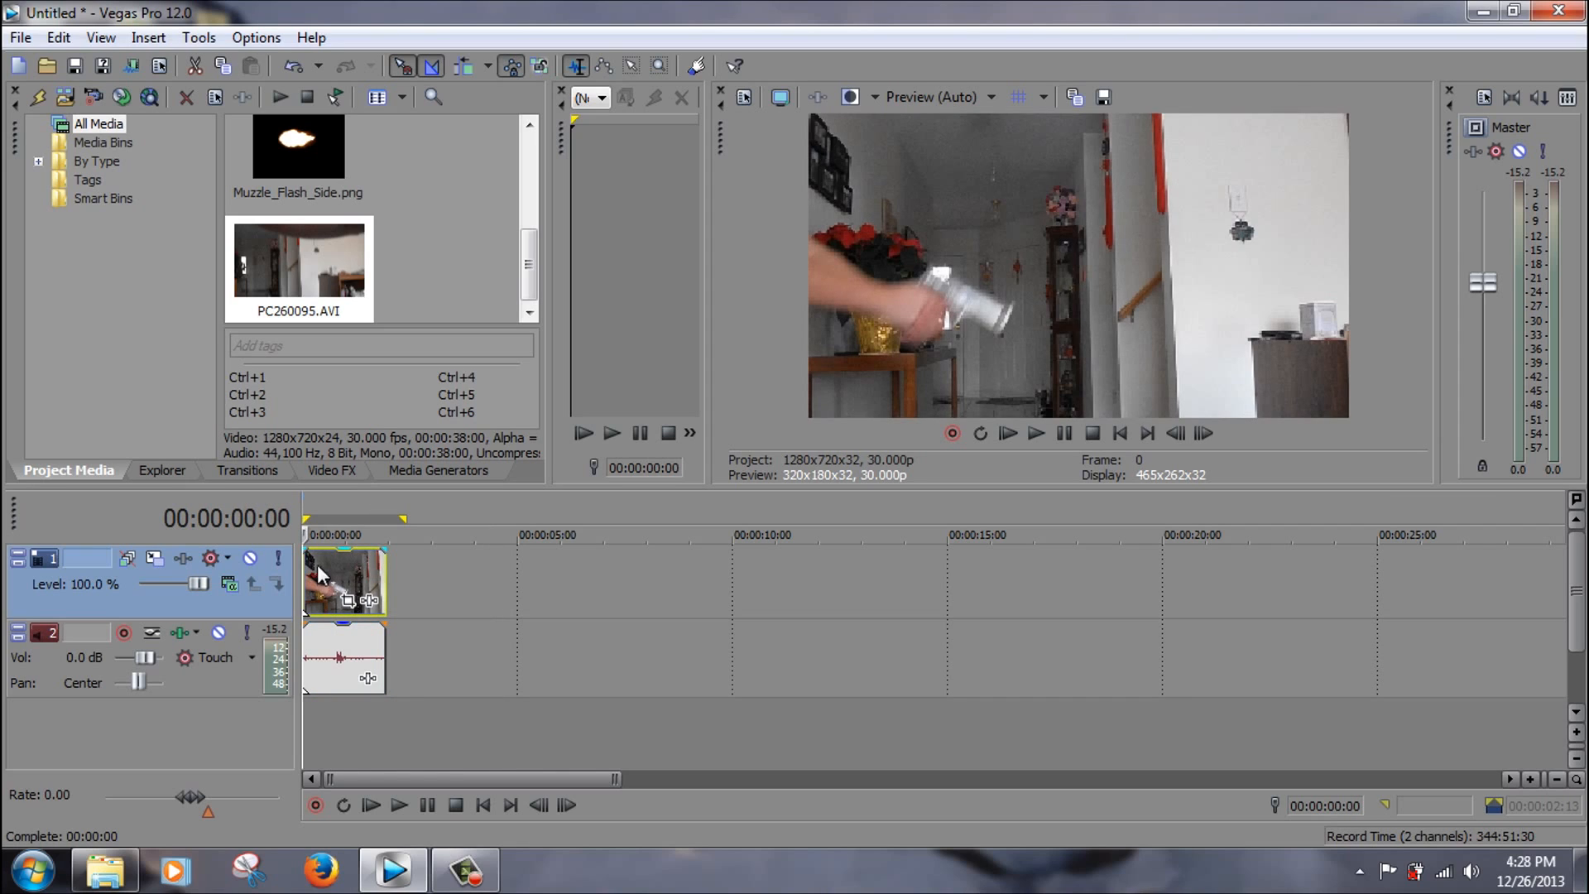
left_click(329, 656)
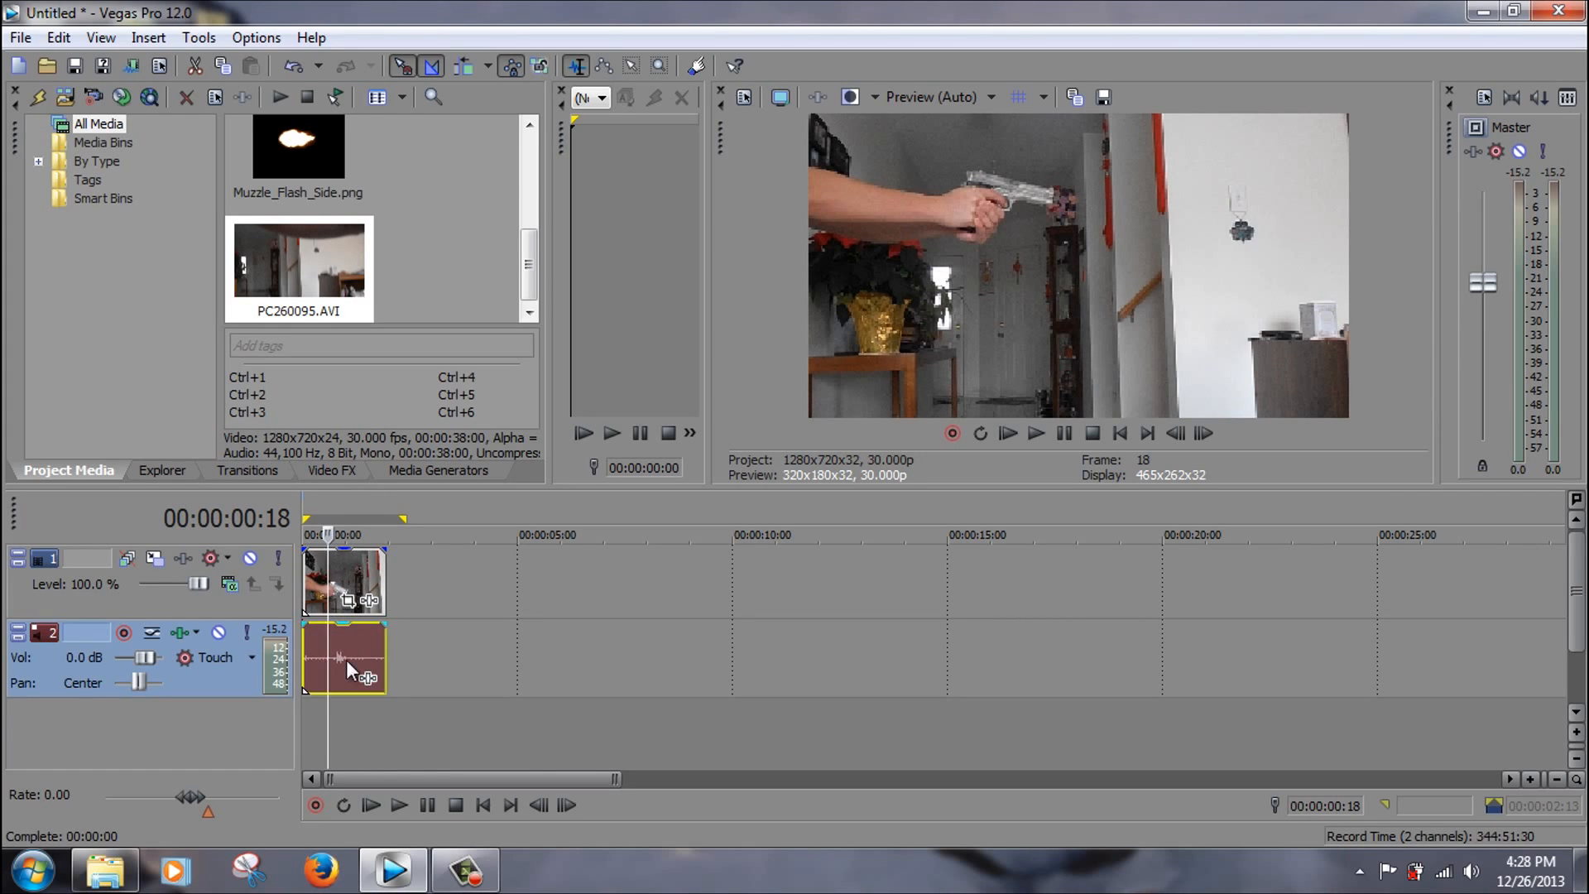
key("Delete")
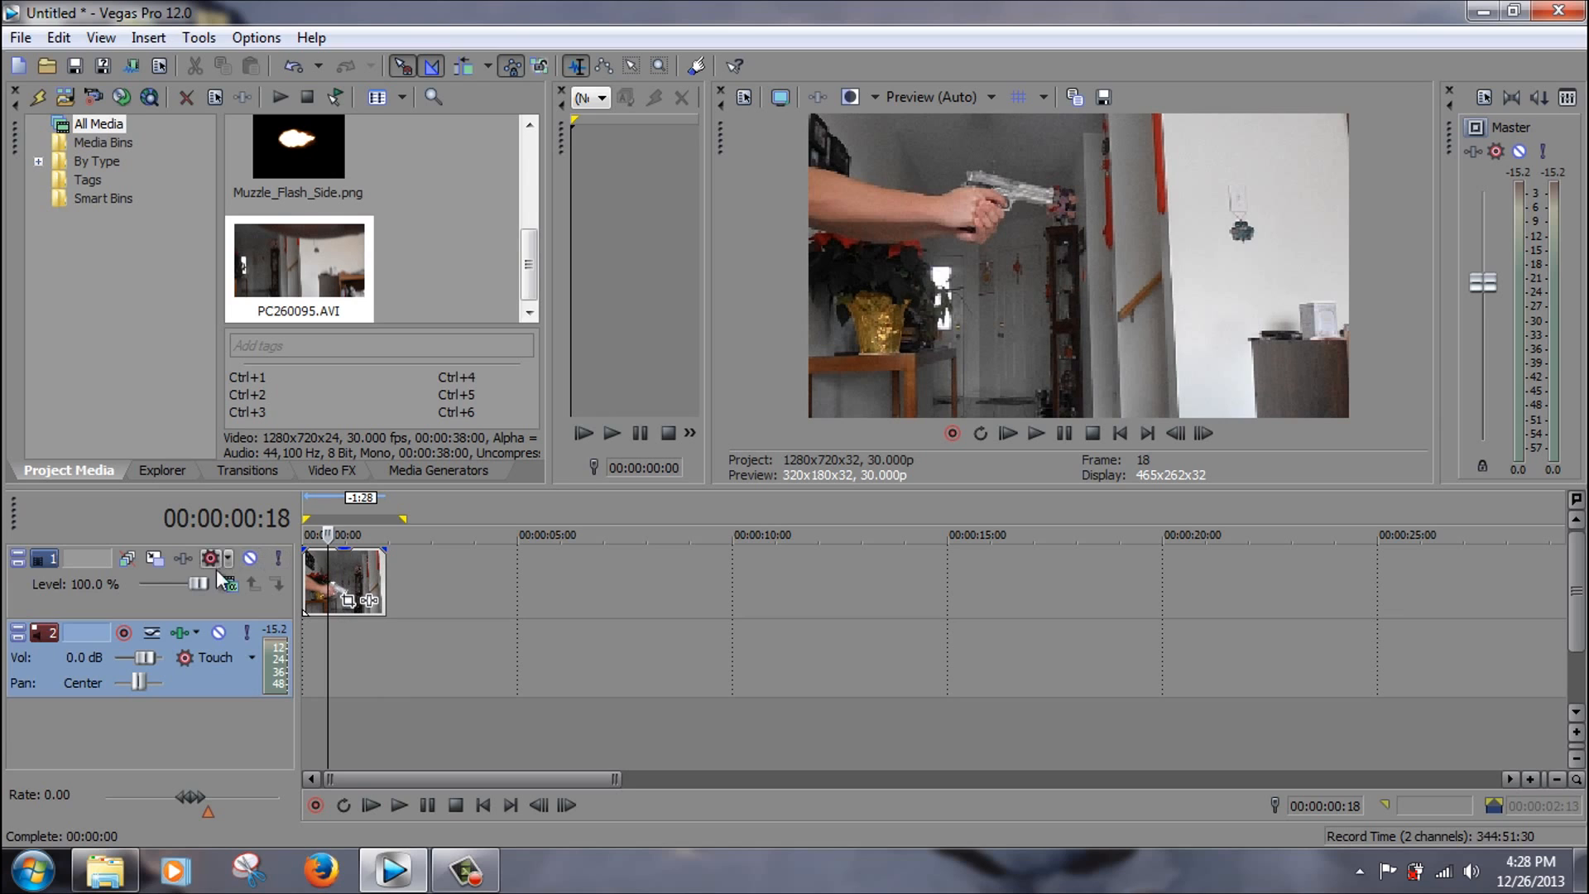
Insert a new video track above the footage and set its compositing mode to Screen.
right_click(222, 613)
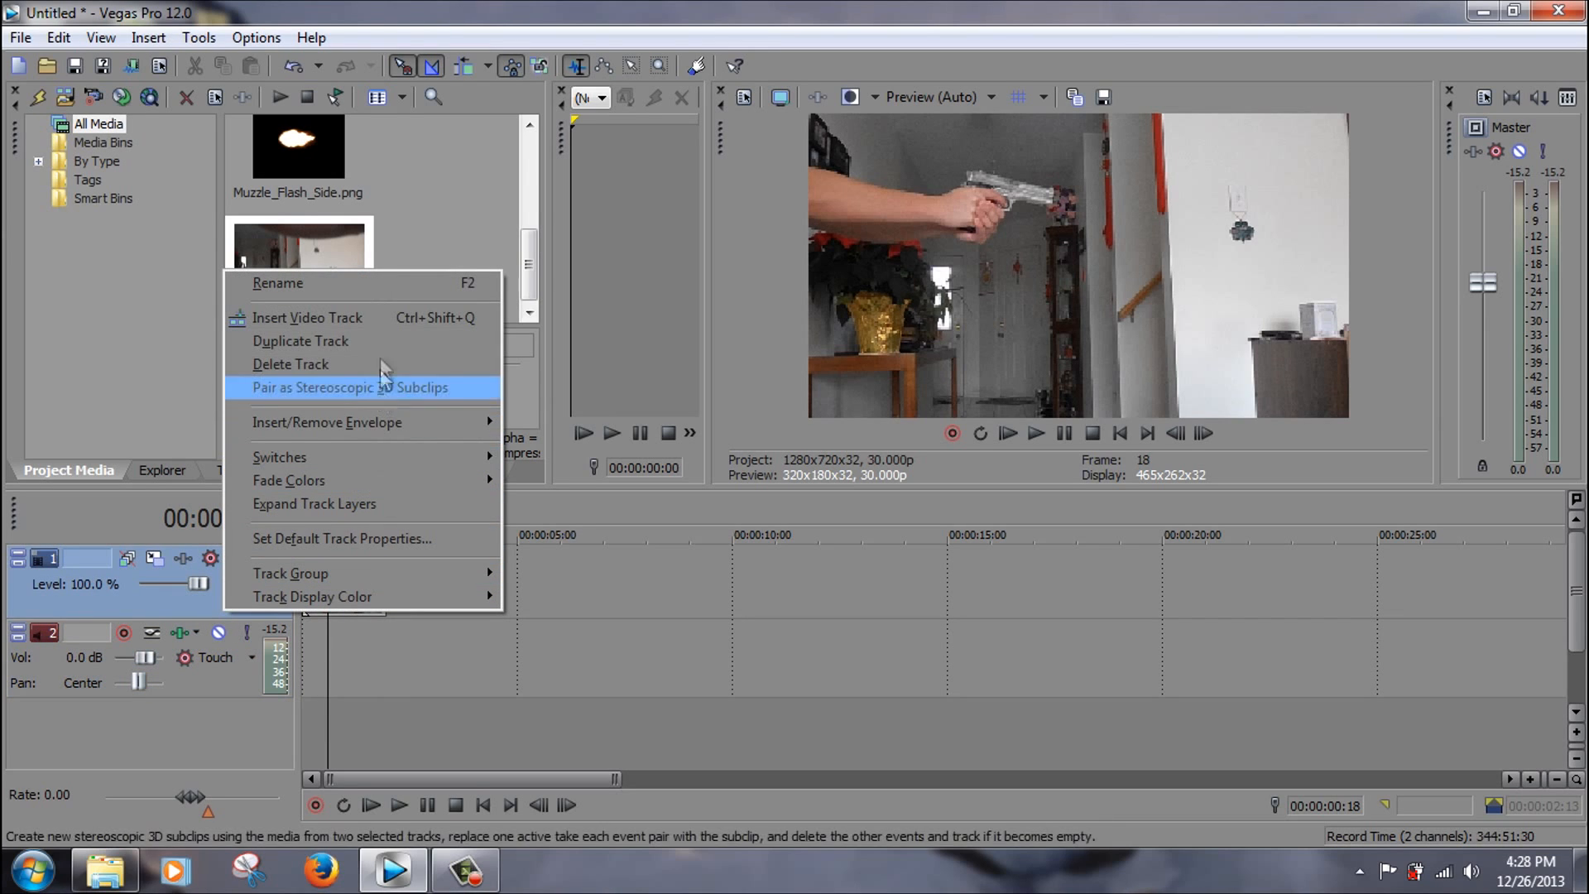
left_click(384, 322)
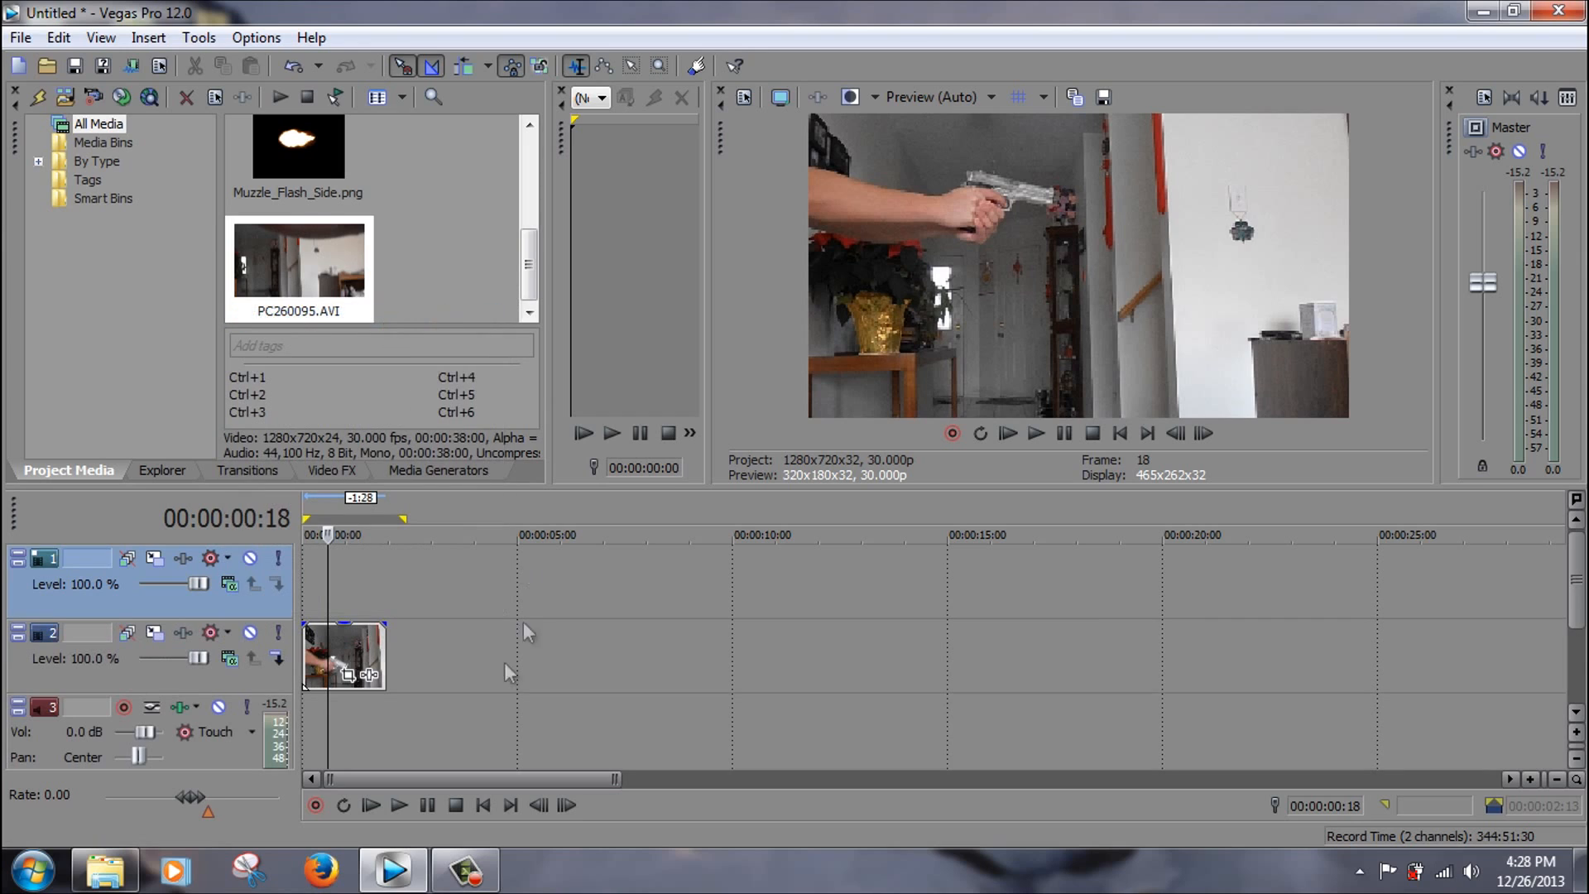
left_click(325, 589)
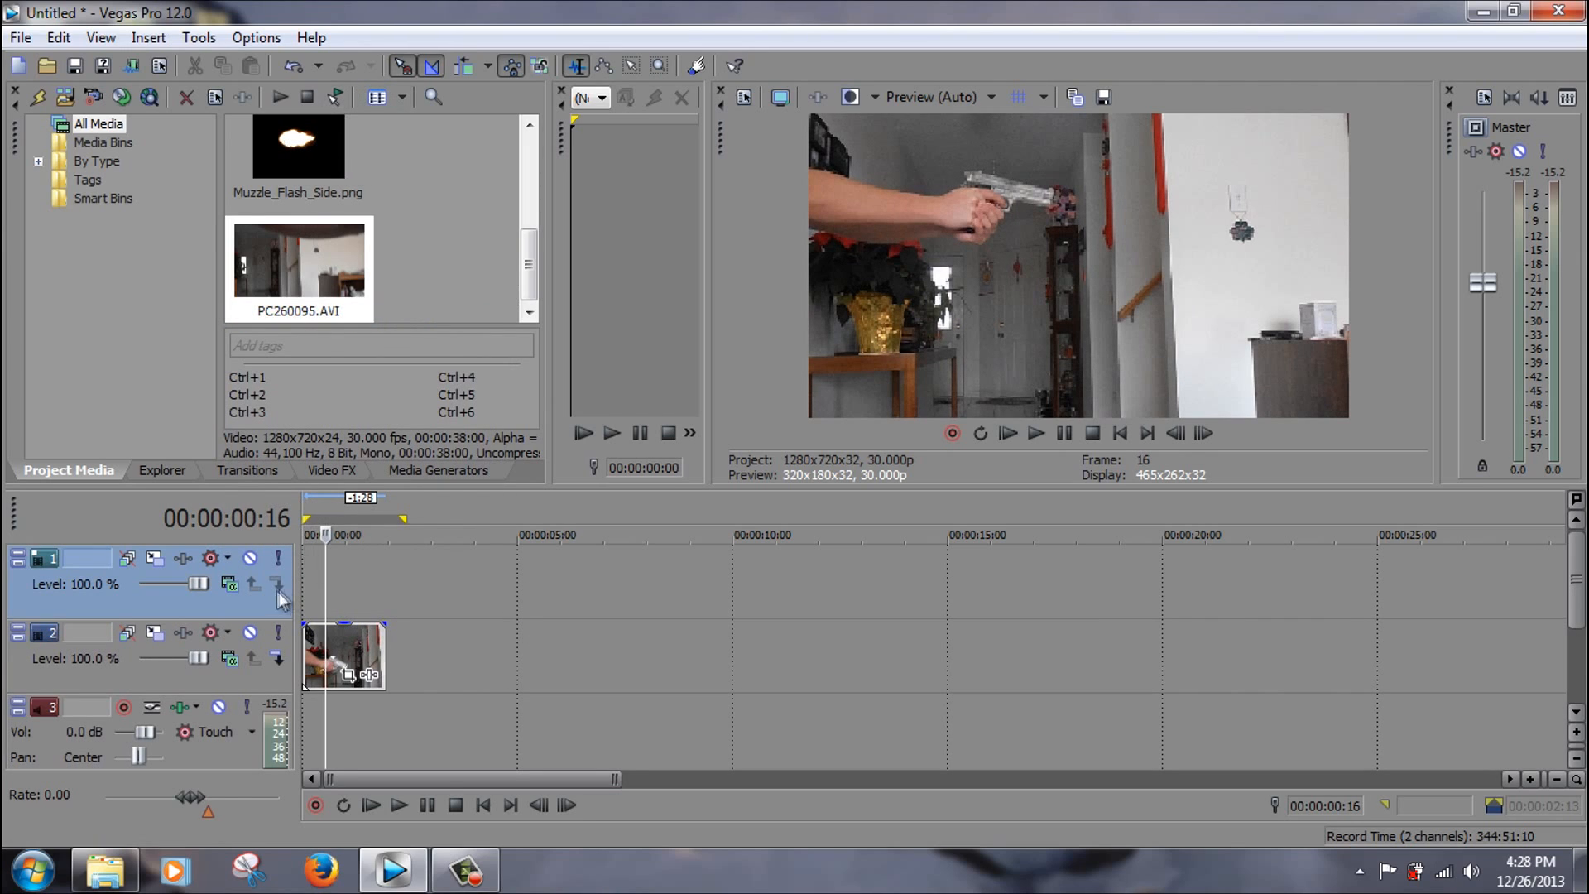
left_click(236, 581)
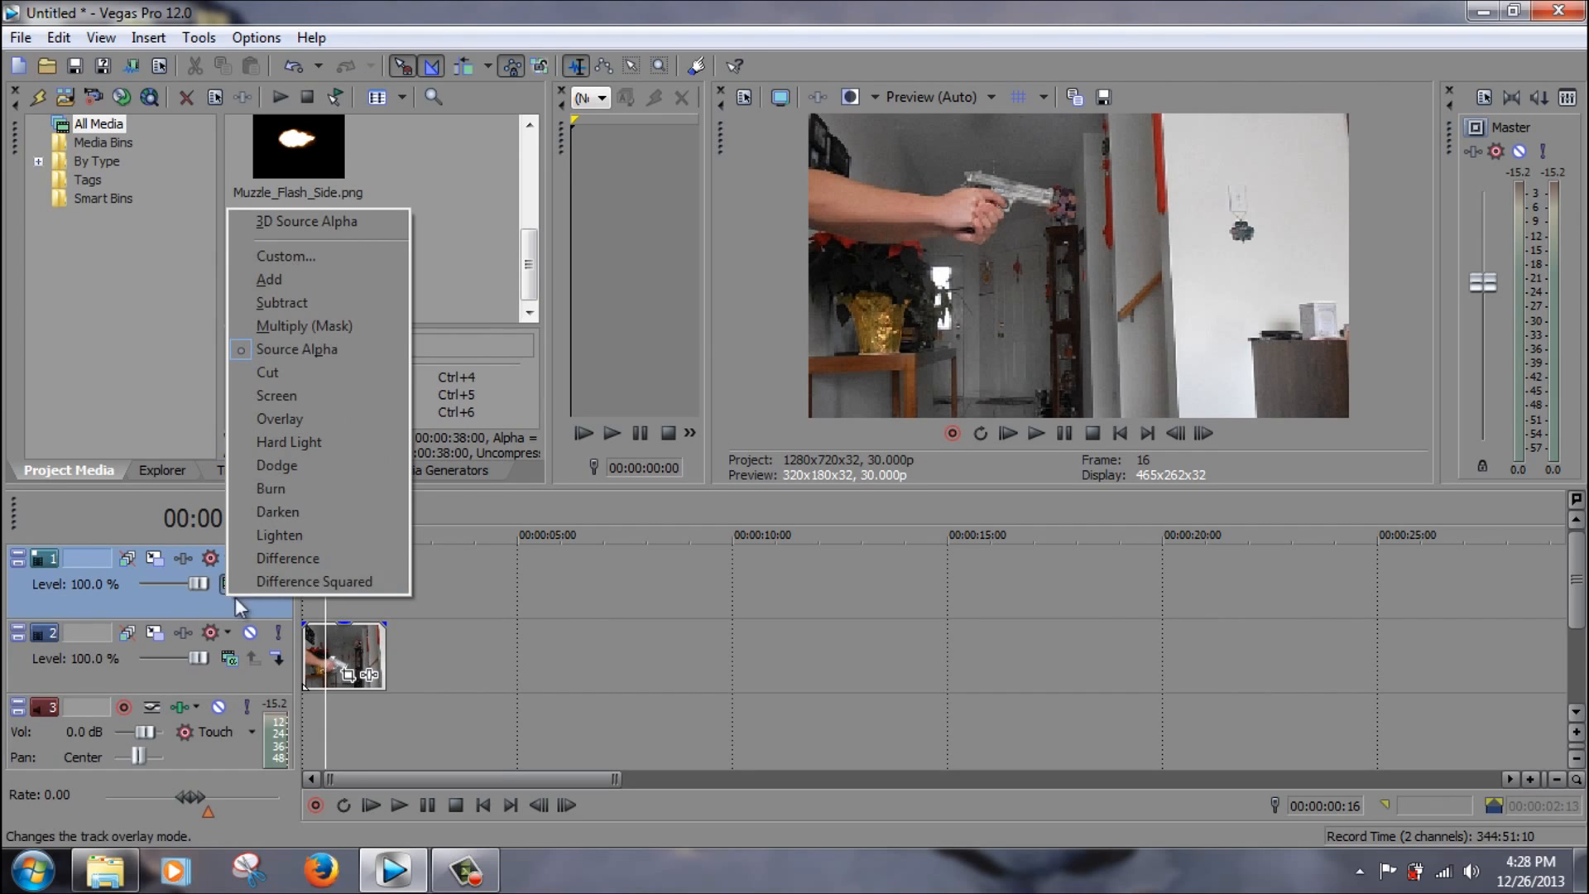
left_click(227, 594)
left_click(228, 584)
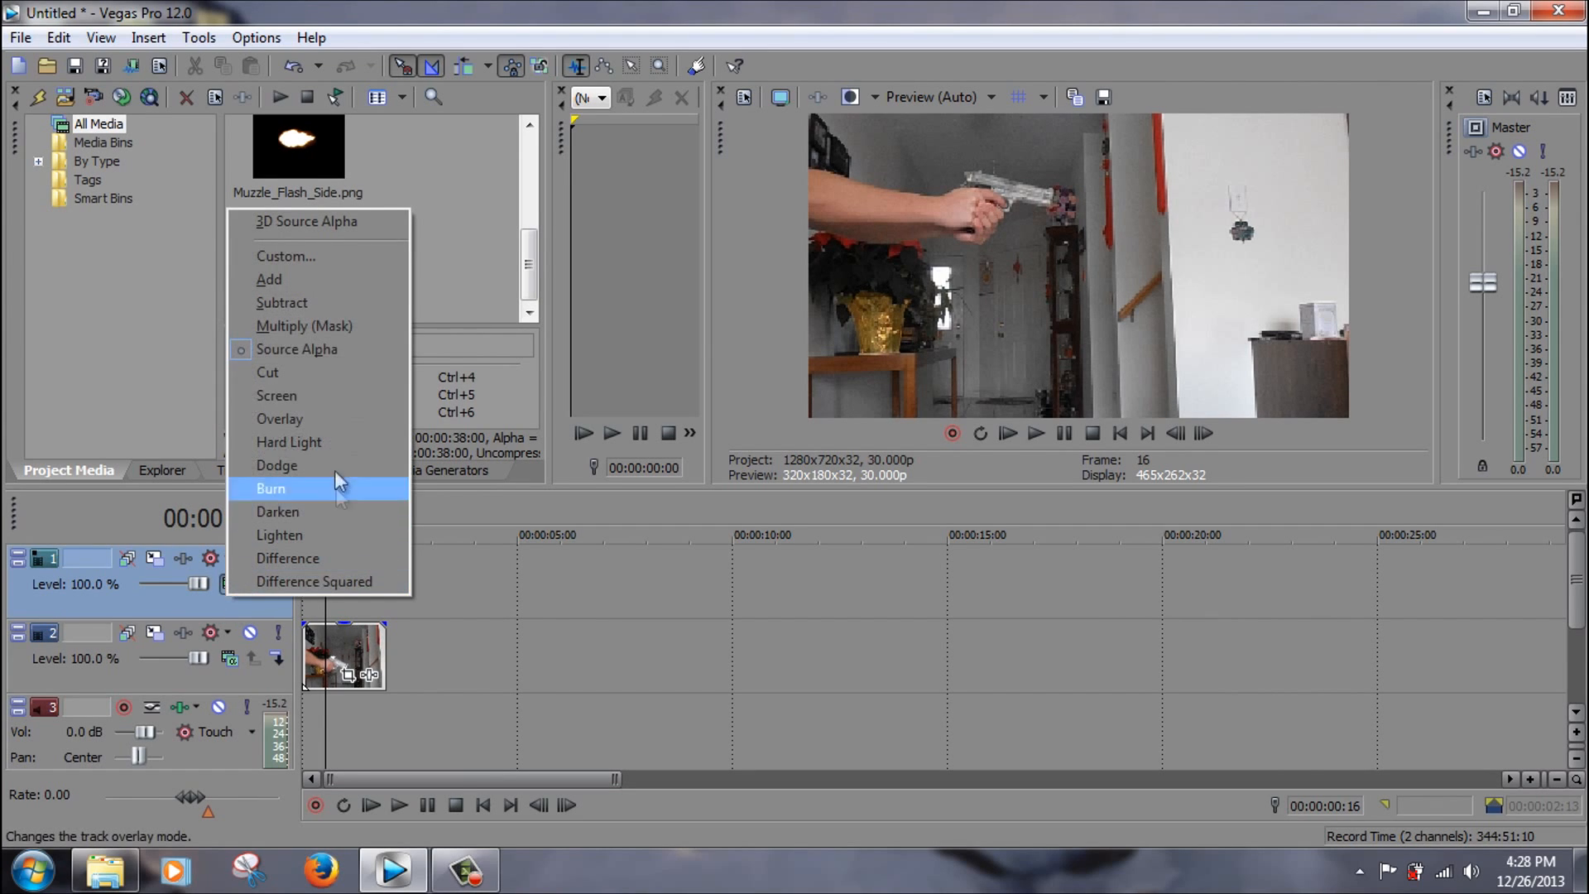
left_click(322, 401)
Add Muzzle_Flash_Side.png to the new video track and align its start with the pistol's recoil frame at 00:00:00:22.
left_click_drag(320, 146, 338, 577)
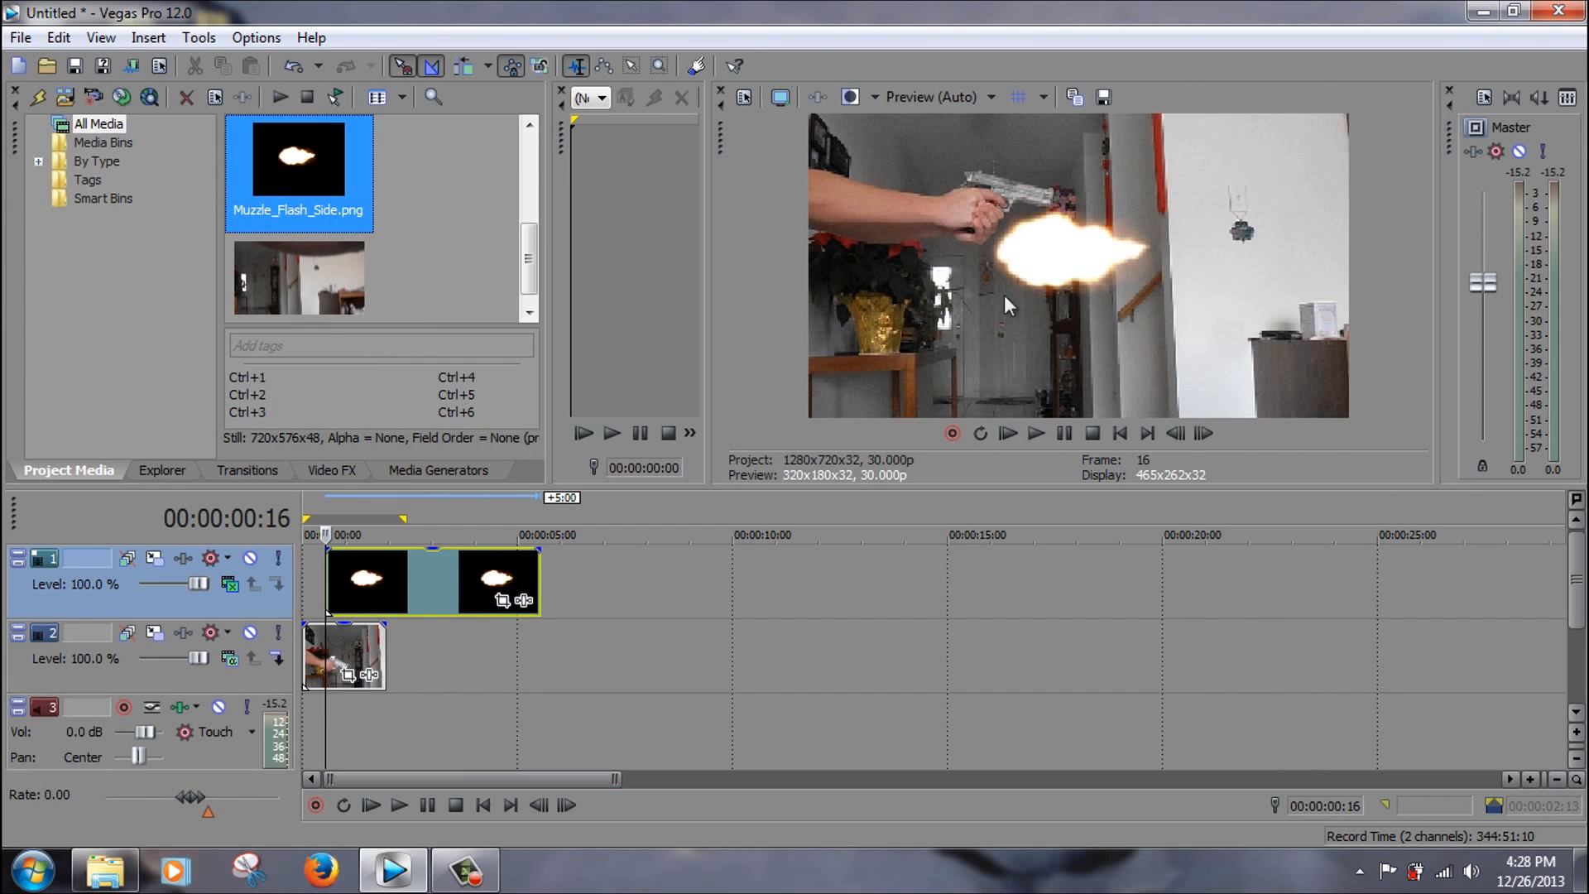
scroll(561, 646, "up", 5)
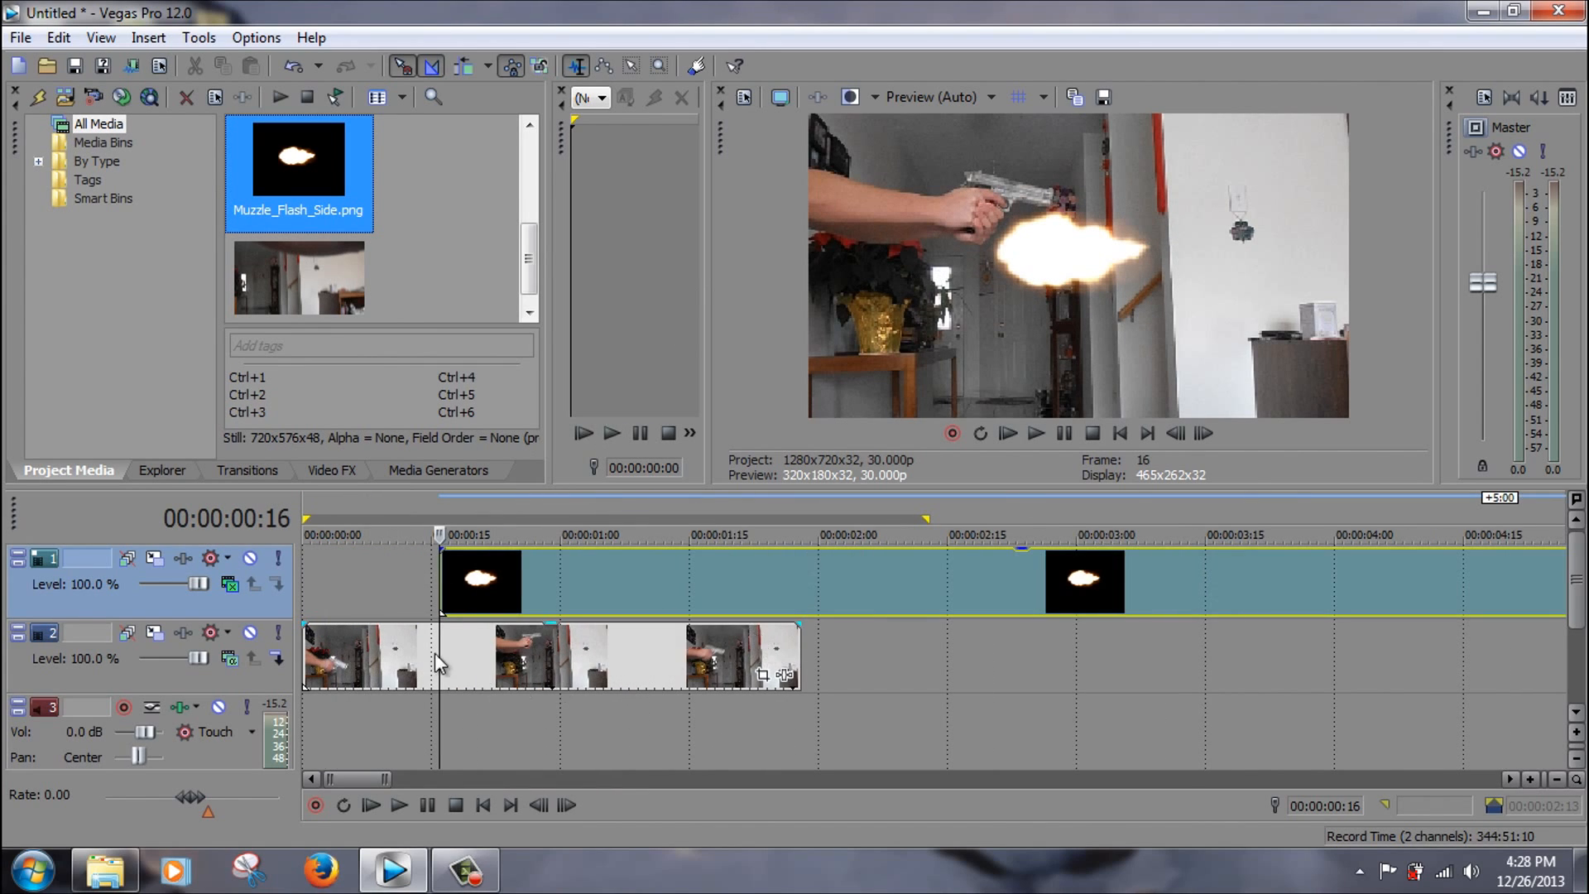
left_click(456, 658)
key("Right")
key("Right")
key("Right")
key("Right")
key("Right")
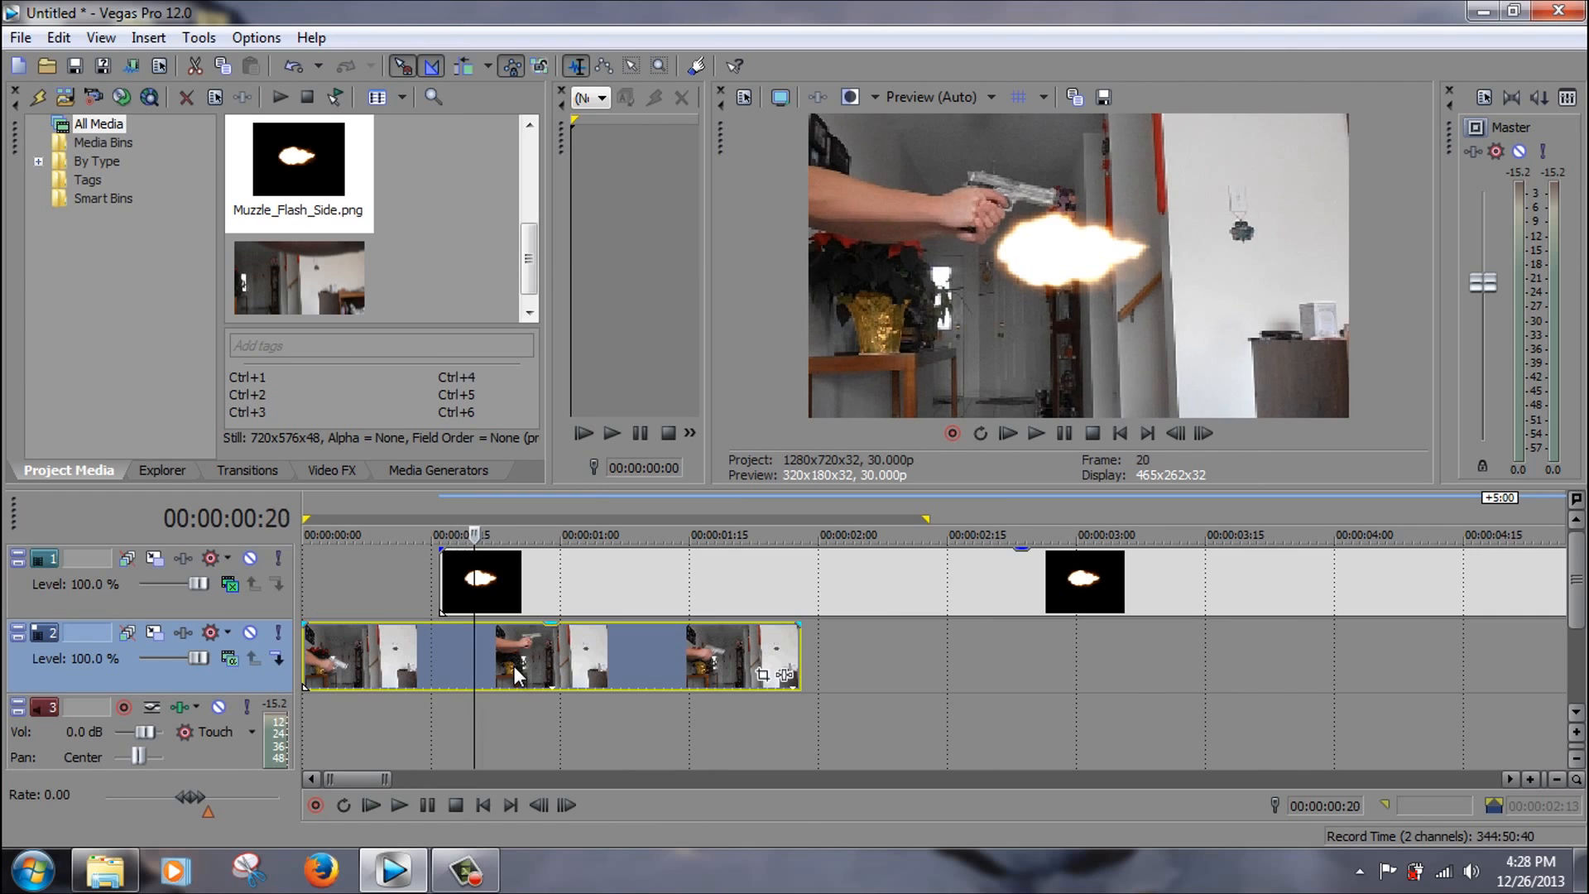
key("Left")
key("Left")
scroll(808, 688, "up", 3)
key("Right")
key("Left")
key("Right")
left_click_drag(826, 581, 952, 582)
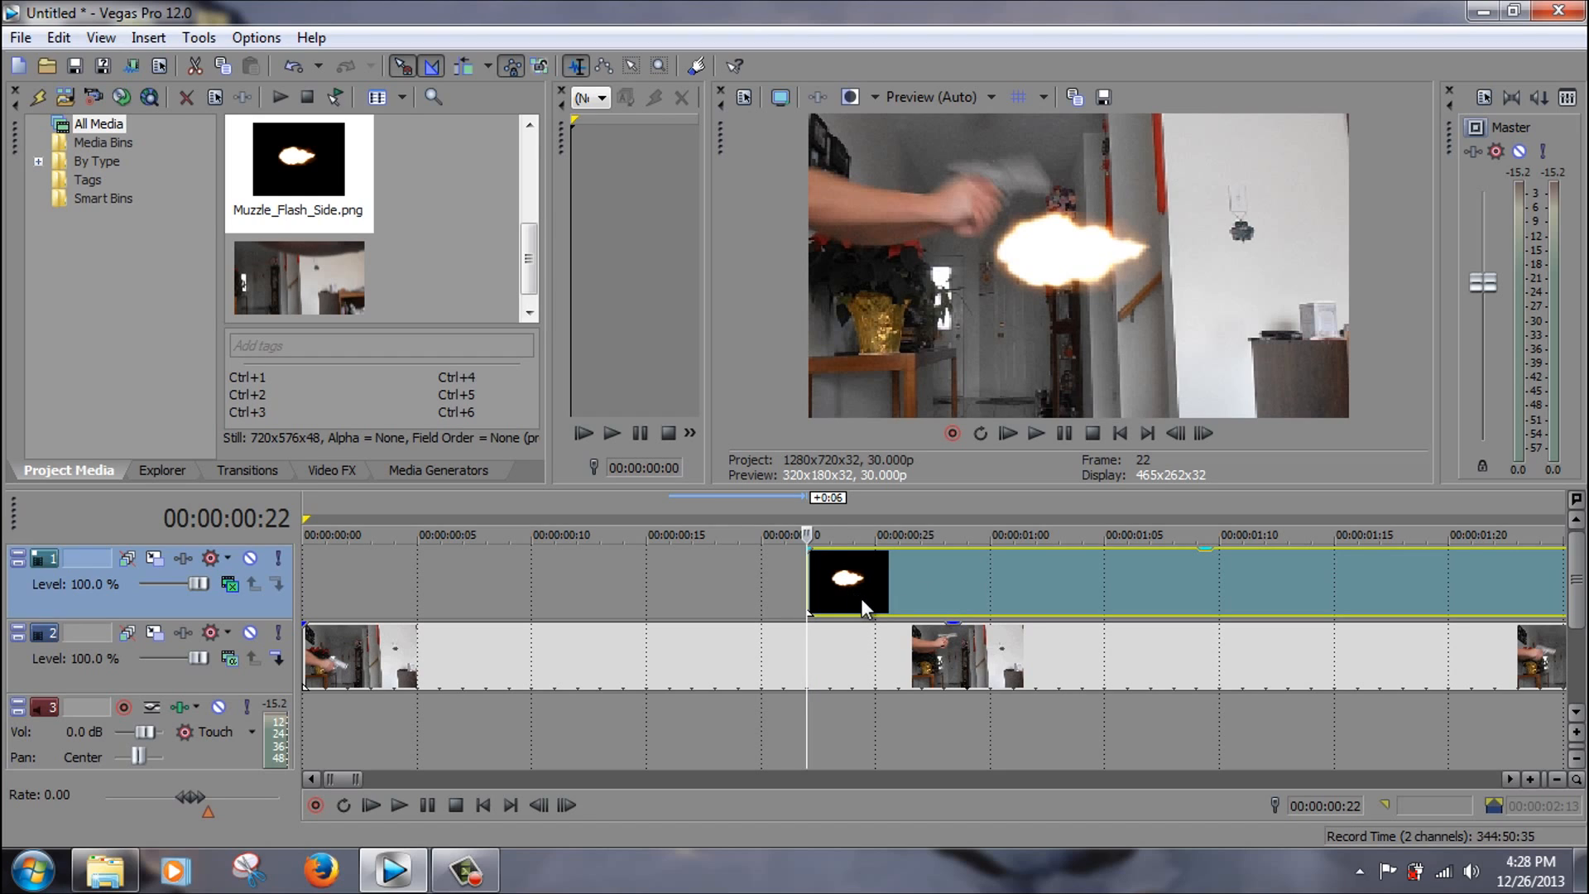
Shorten the muzzle flash to a single frame by splitting it at 00:00:00:23 and deleting the remainder.
key("Right")
key("s")
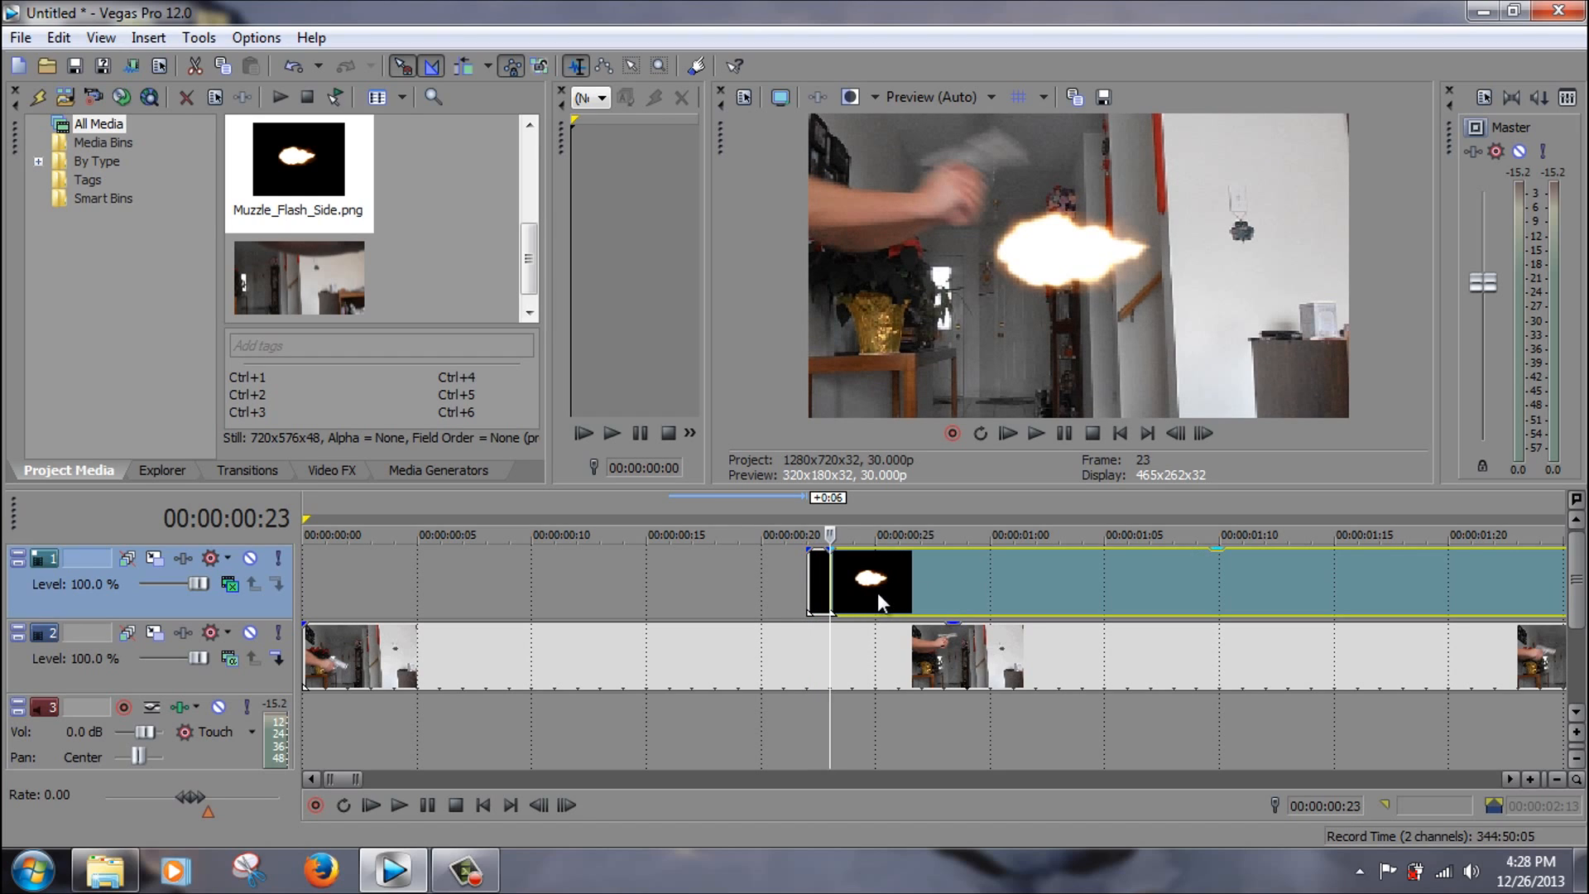
left_click(877, 593)
key("Delete")
left_click(811, 583)
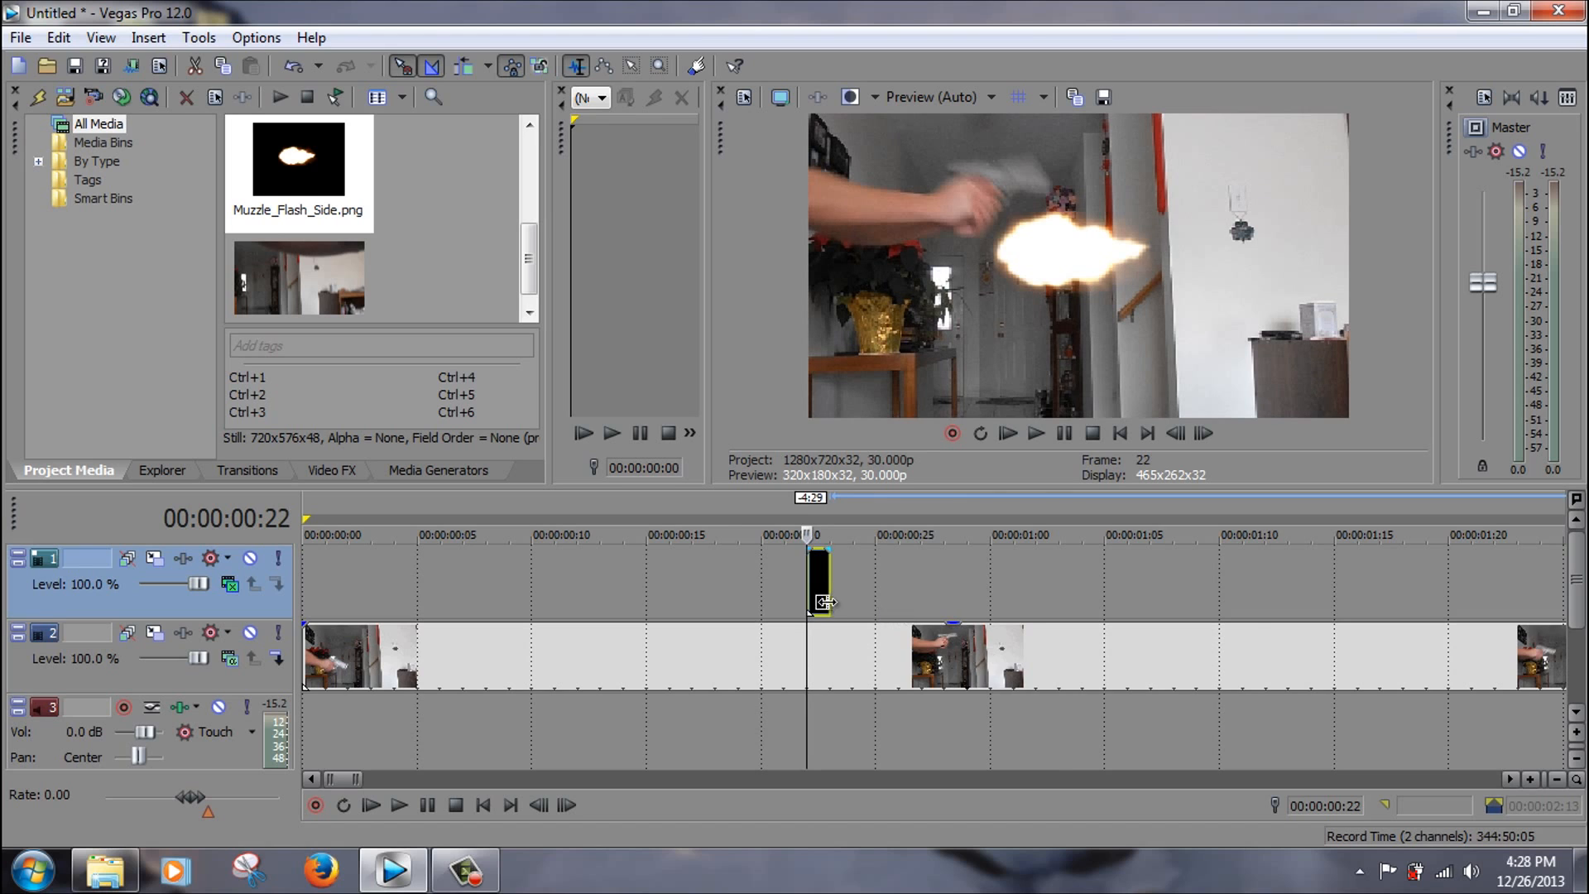
scroll(878, 624, "up", 5)
key("space")
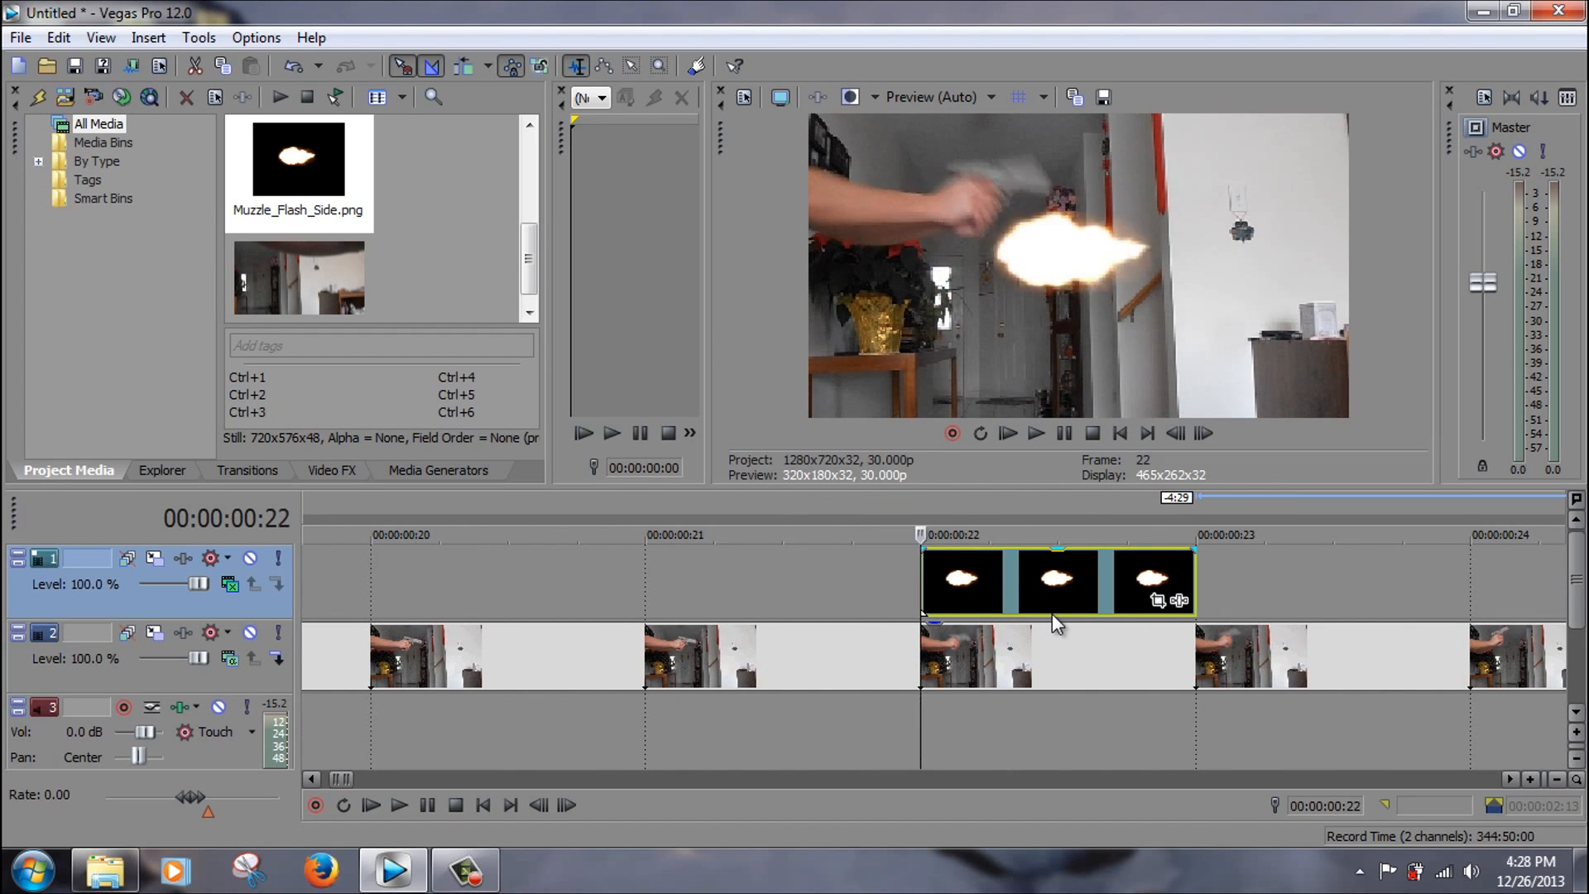
Shrink, reposition and slightly rotate the muzzle flash with Event Pan/Crop so it sits at the end of the pistol's barrel.
left_click(1161, 604)
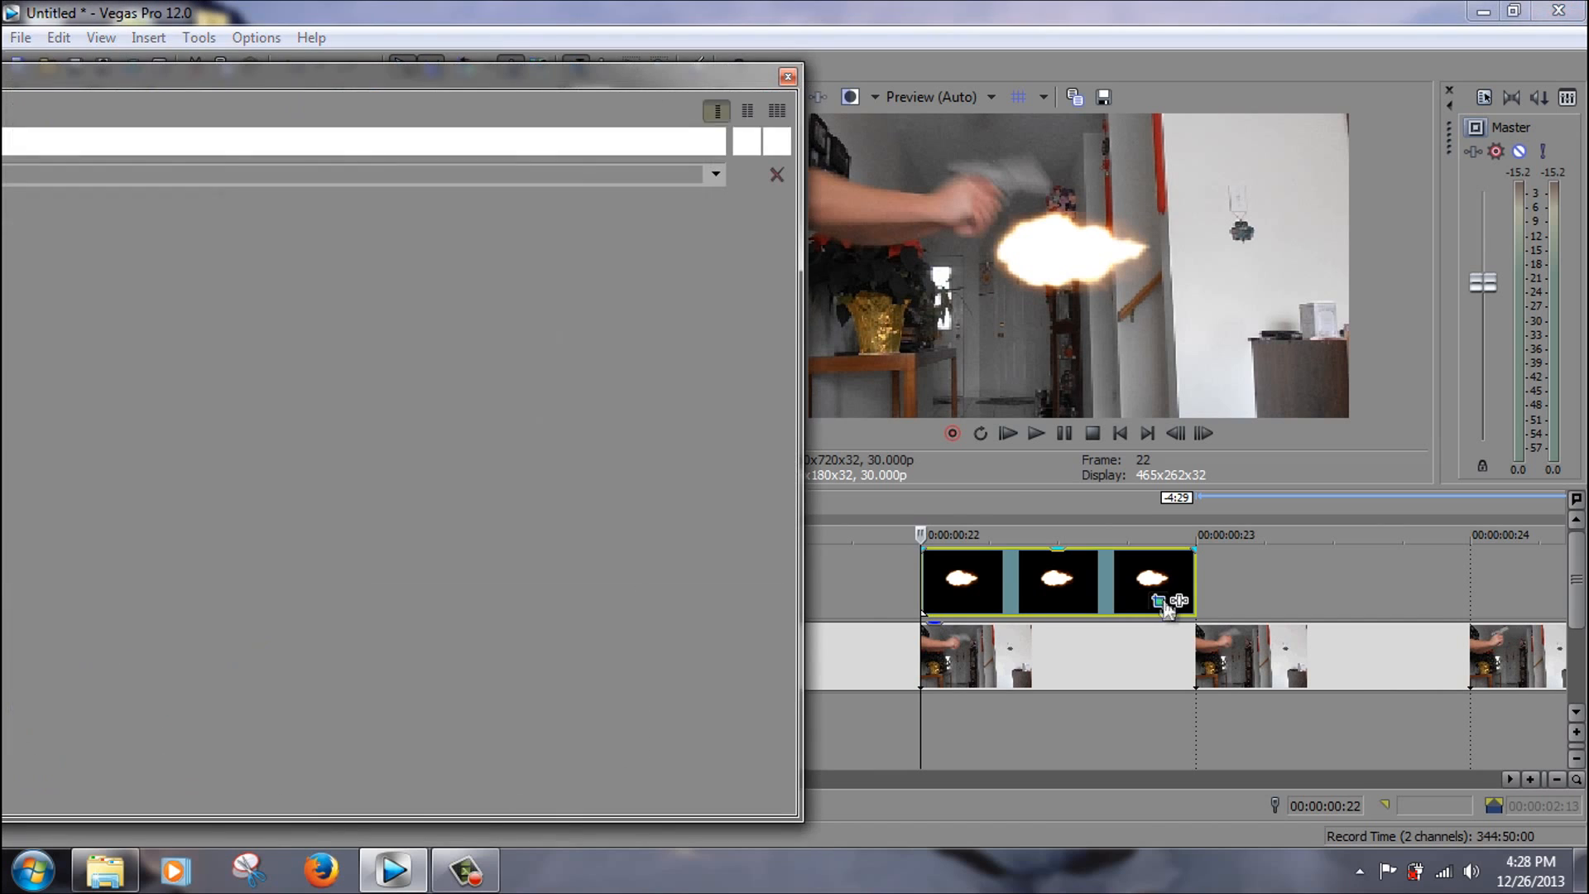
left_click_drag(416, 465, 411, 497)
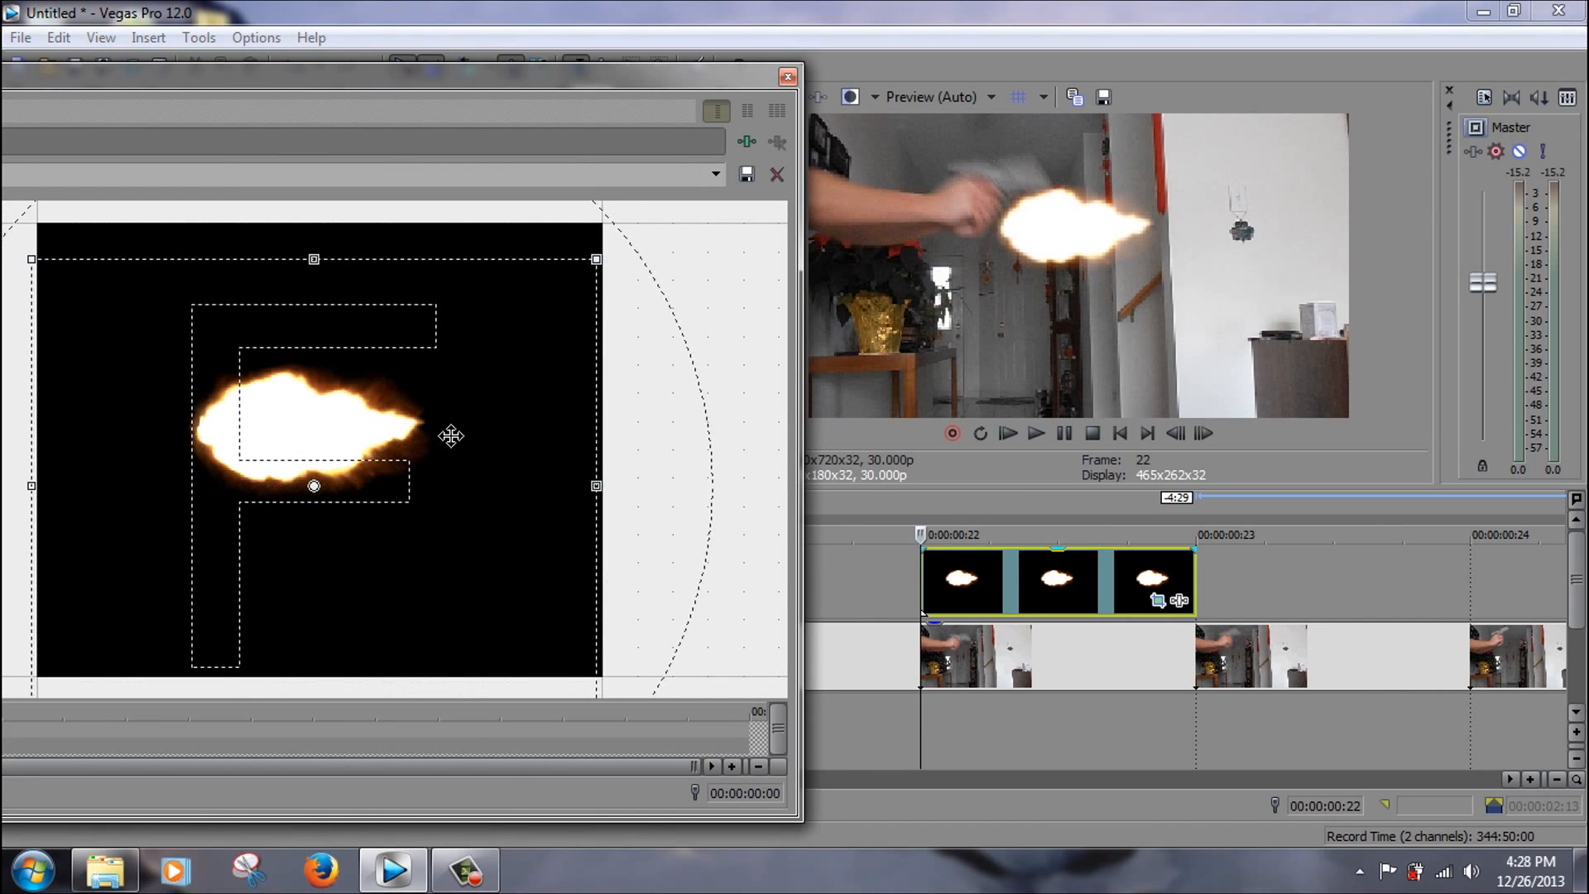
scroll(452, 436, "down", 3)
left_click_drag(494, 331, 617, 299)
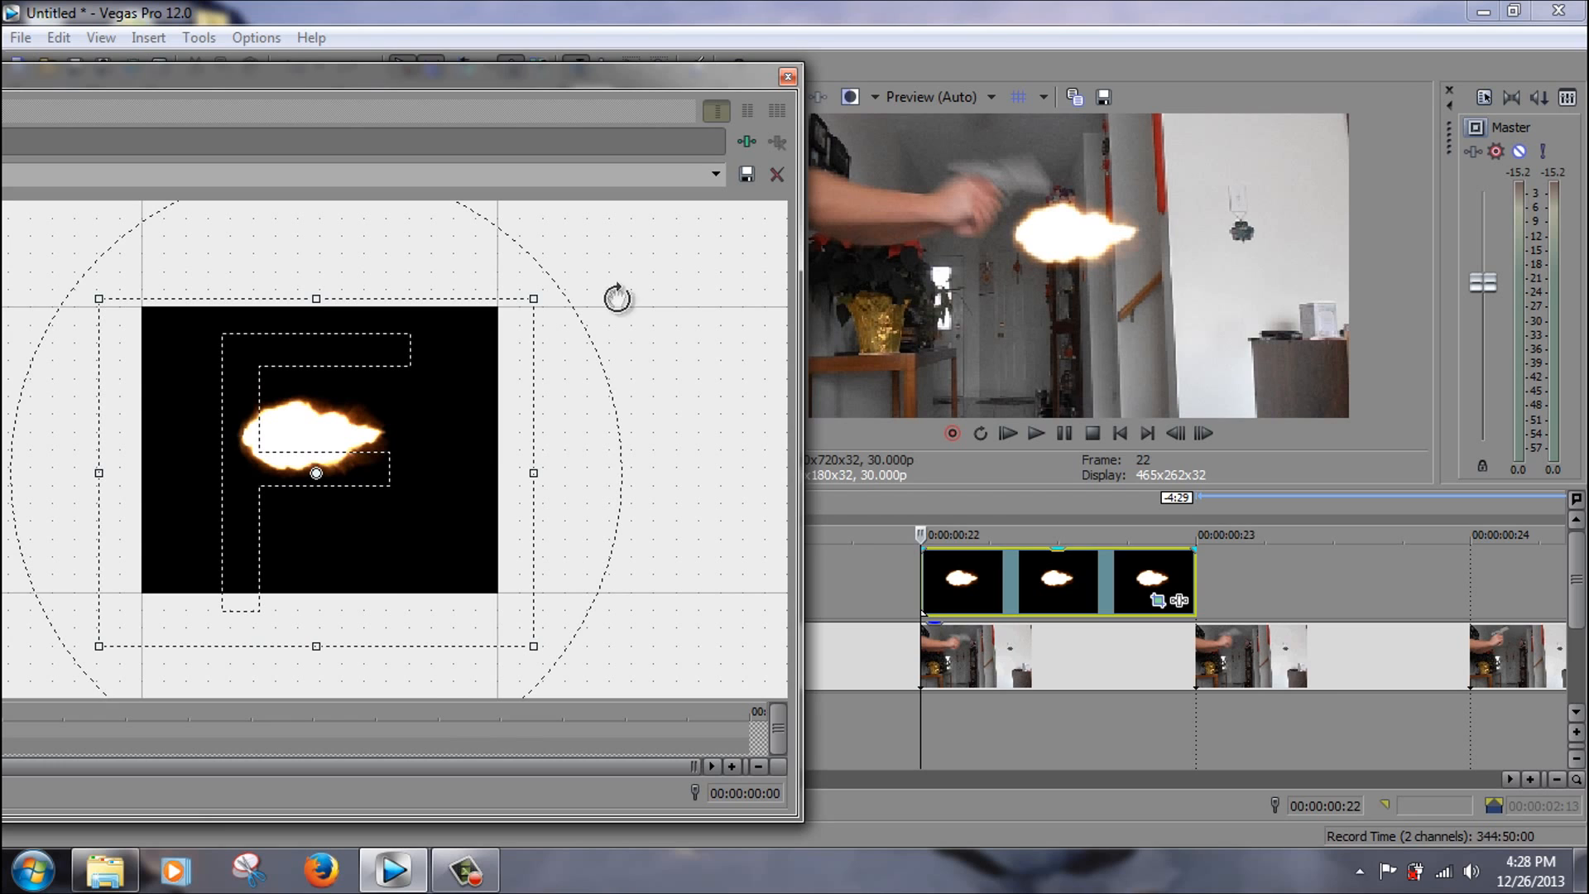
left_click_drag(394, 499, 345, 544)
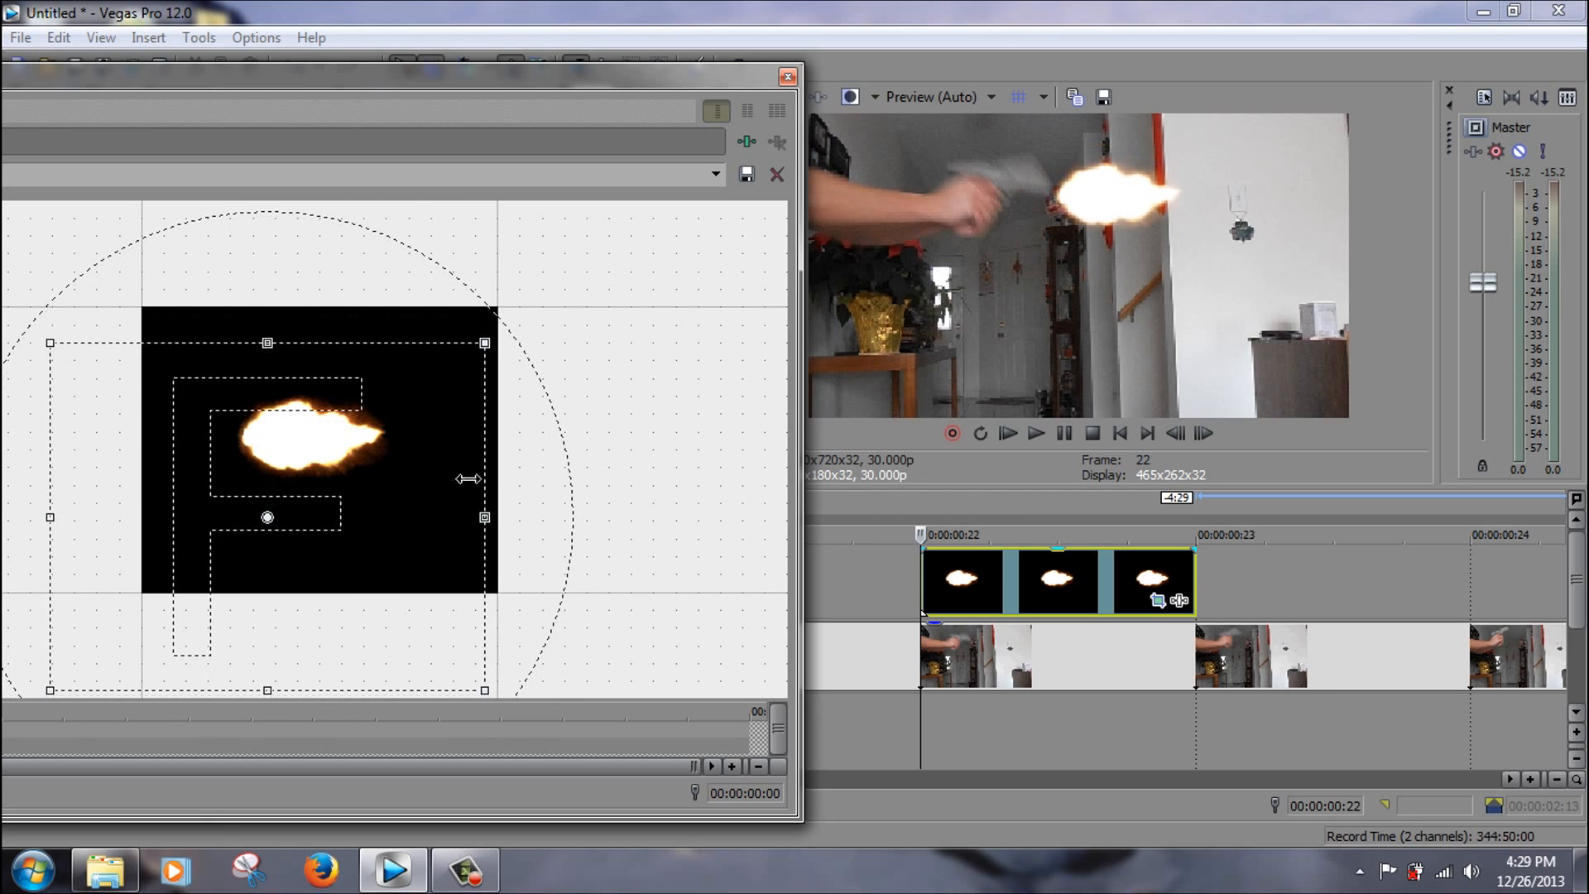
mouse_move(538, 483)
left_mouse_down()
mouse_move(537, 436)
mouse_move(538, 451)
left_mouse_up()
left_click_drag(360, 469, 382, 482)
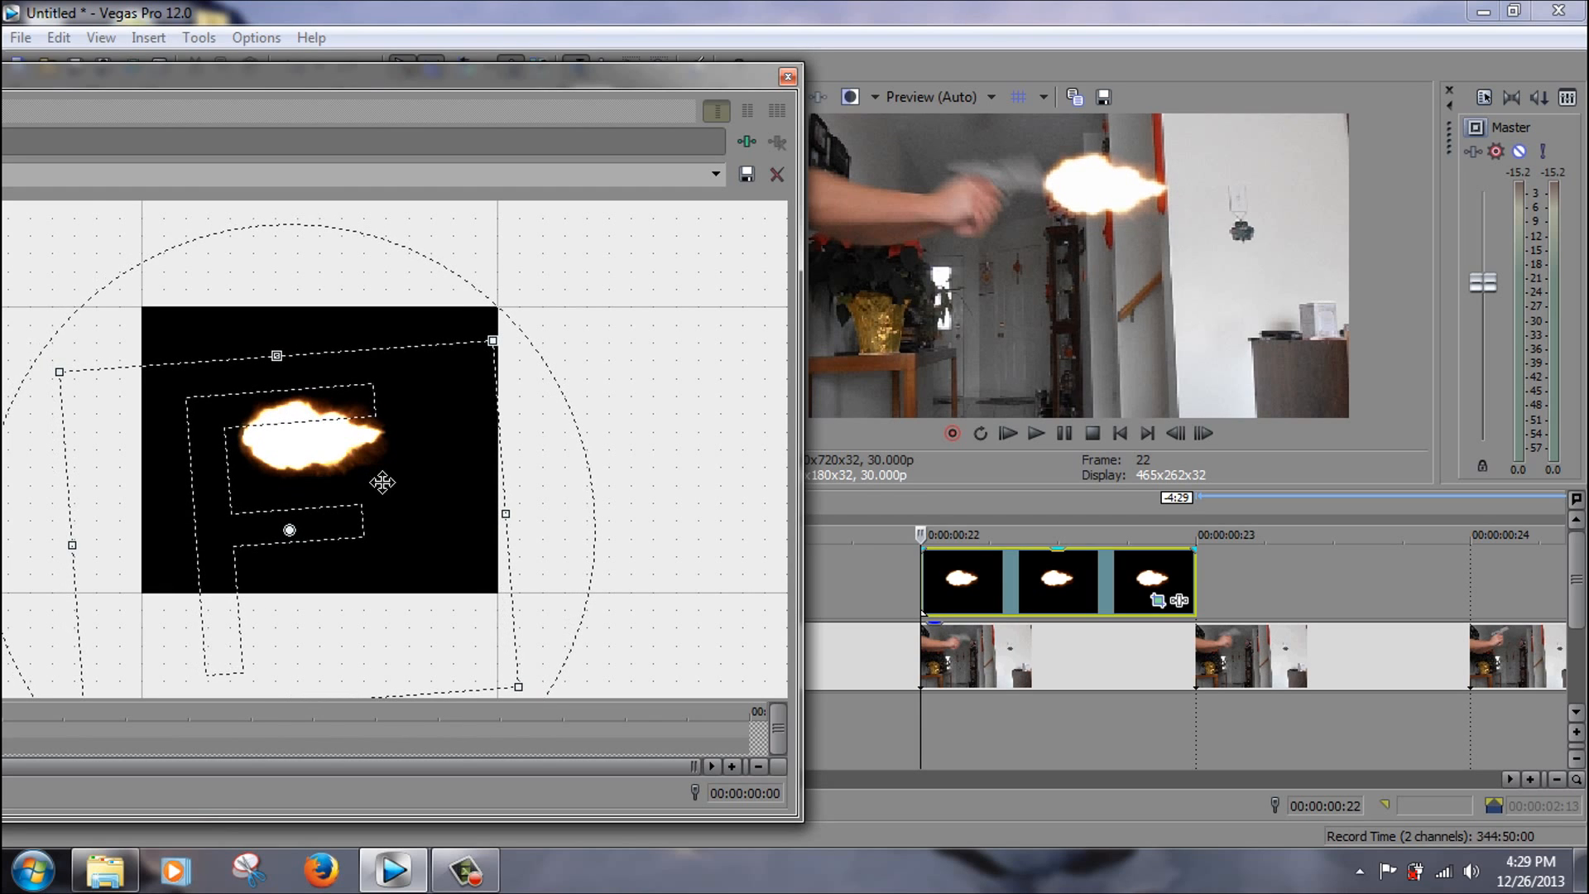
left_click(787, 77)
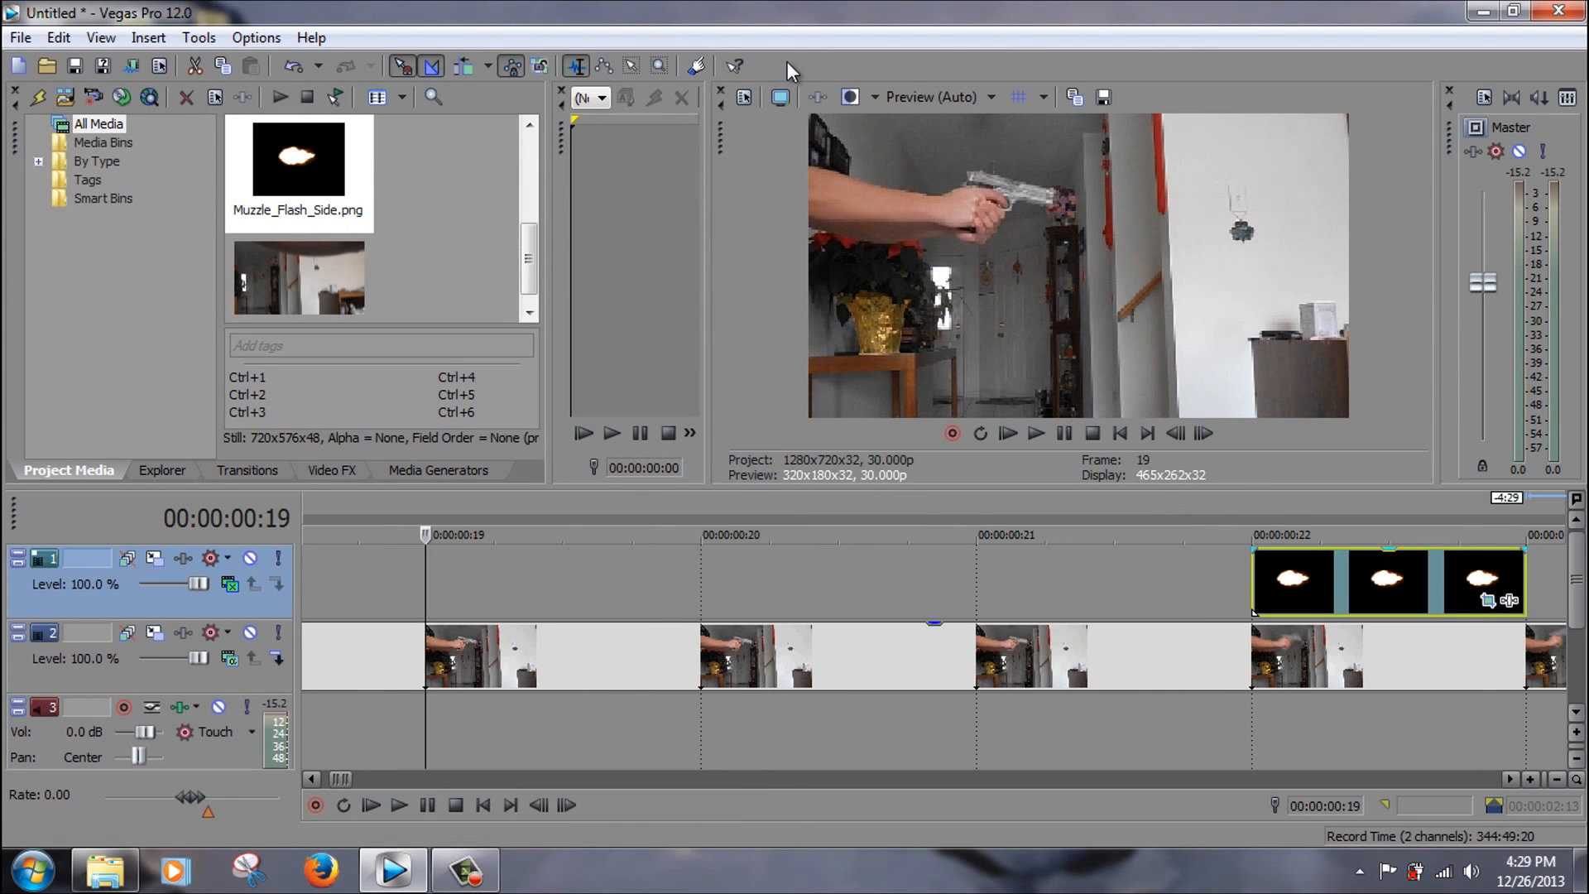
Play back the shot and step frame by frame around the muzzle flash to check its timing and placement.
key("space")
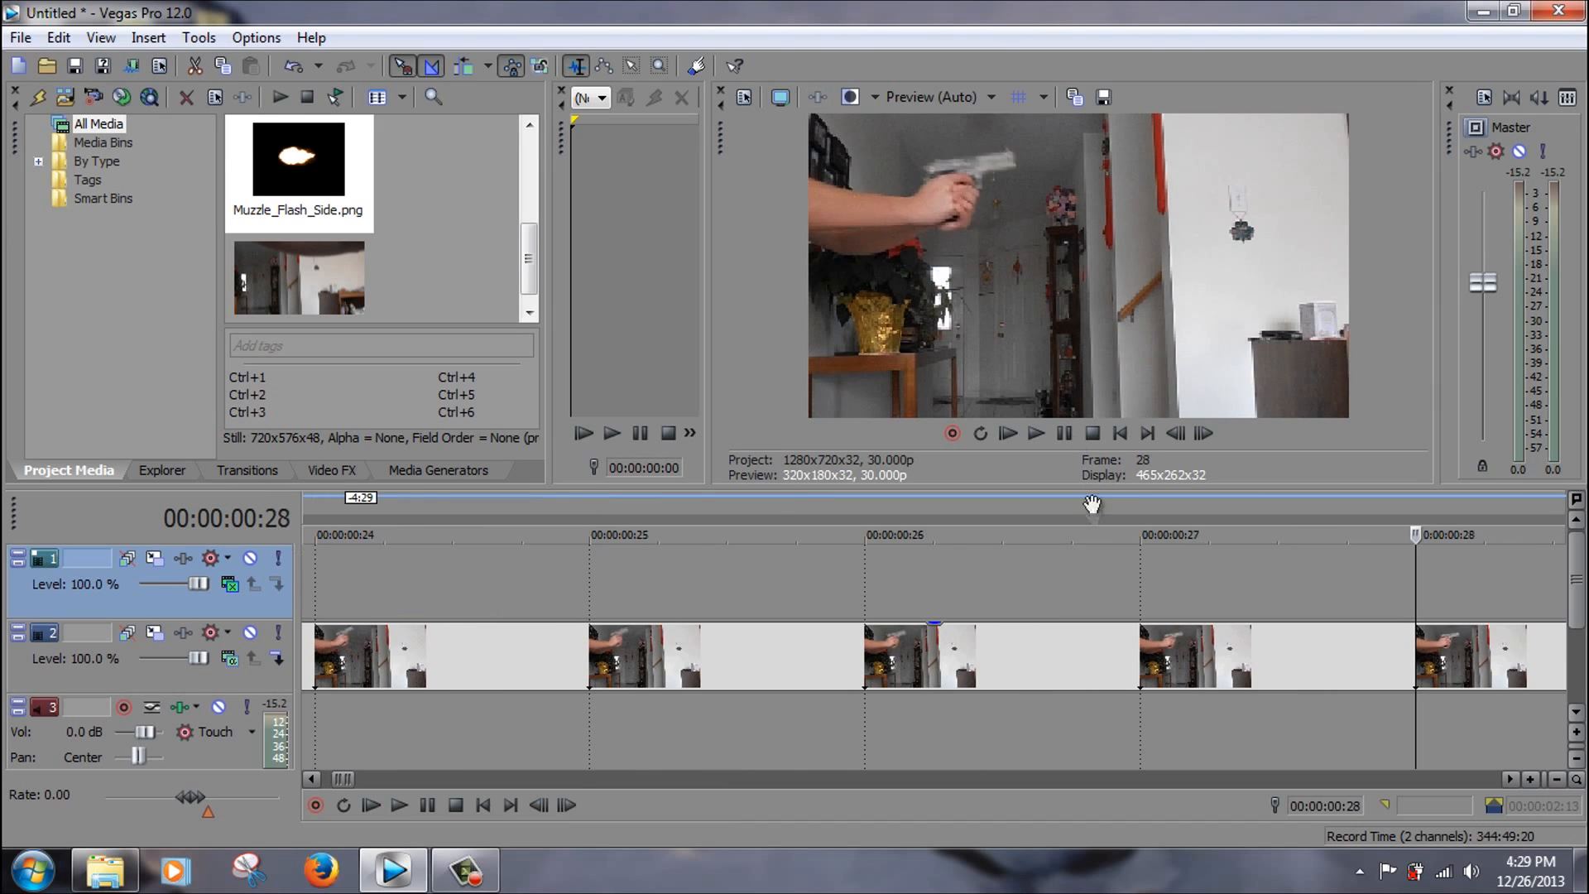
scroll(1089, 607, "down", 5)
left_click(762, 593)
key("Left")
key("Left")
key("Left")
key("Left")
key("Right")
key("Right")
key("Right")
key("Right")
key("Right")
key("Left")
key("Left")
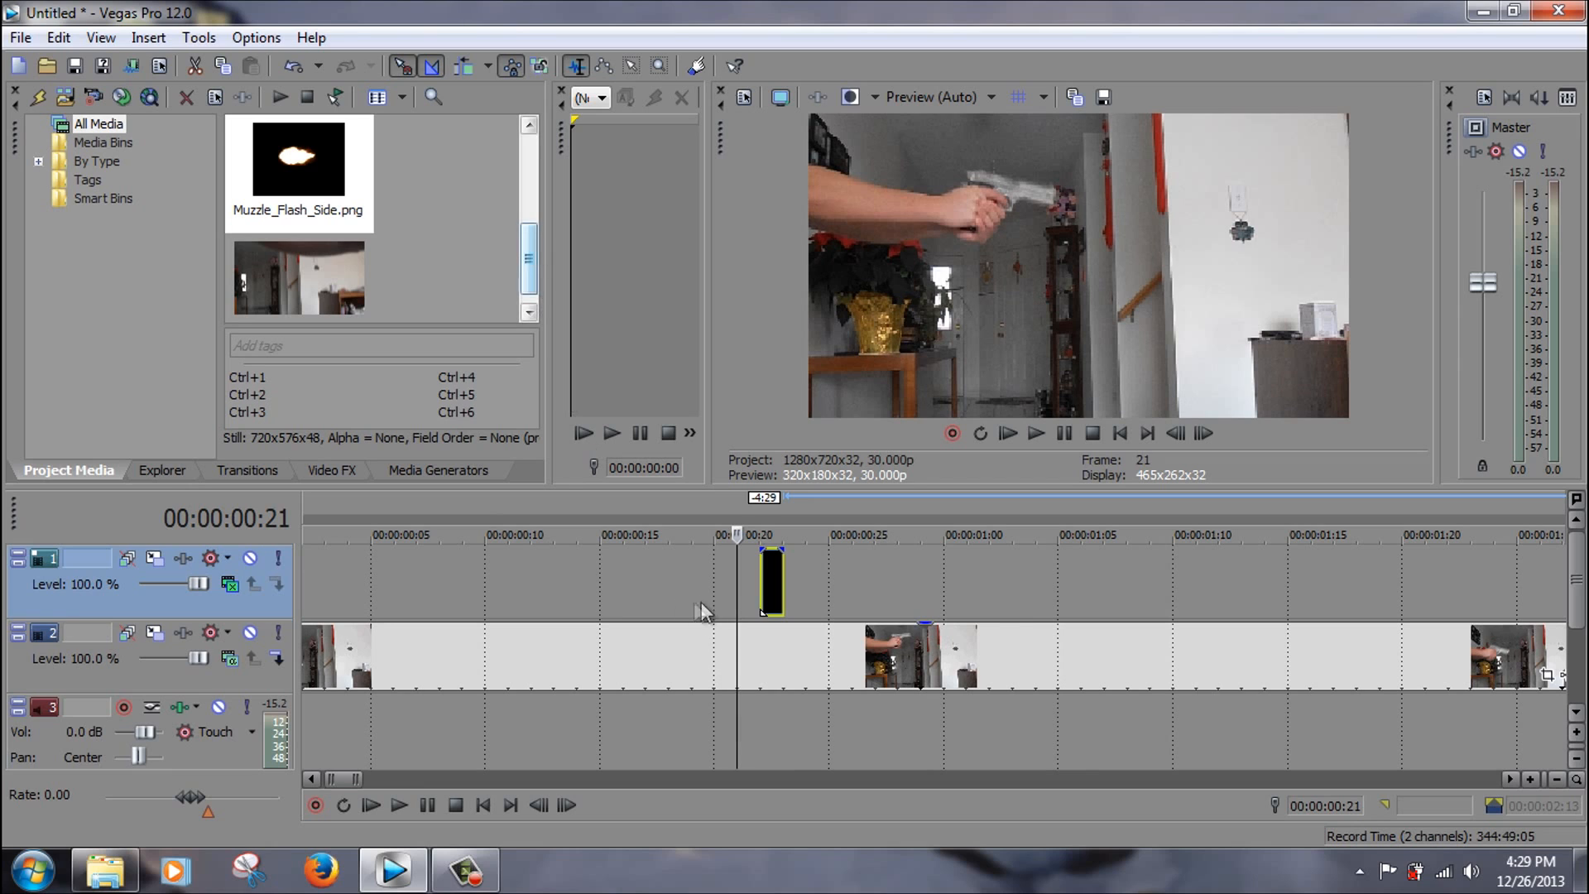
Insert a new video track above the muzzle flash and split the pistol footage at 00:00:00:22 and 00:00:00:24.
right_click(238, 609)
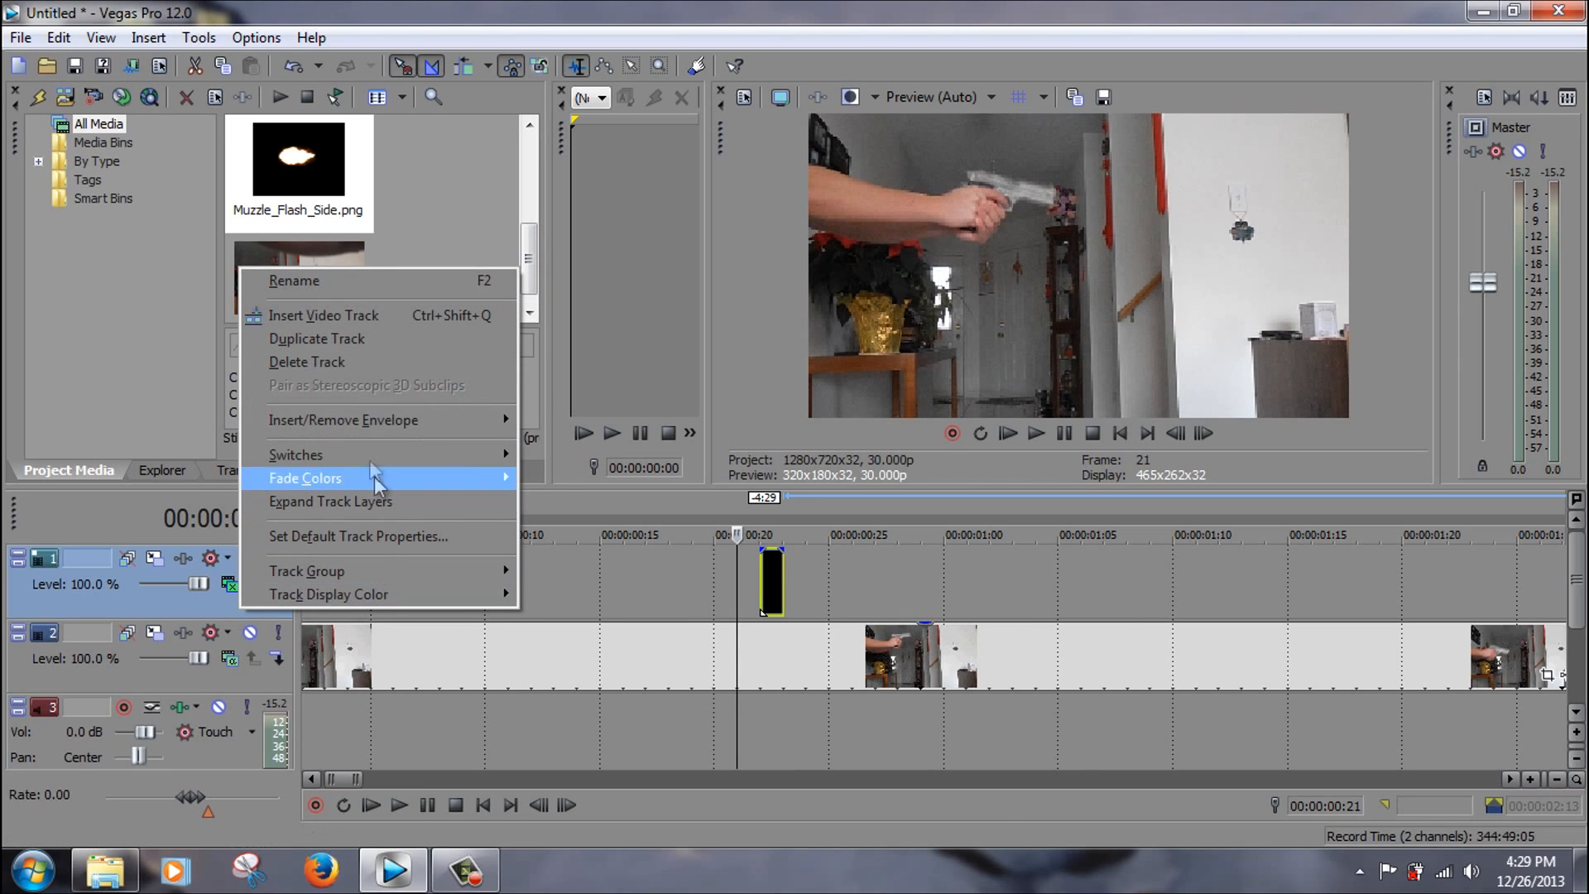
left_click(353, 327)
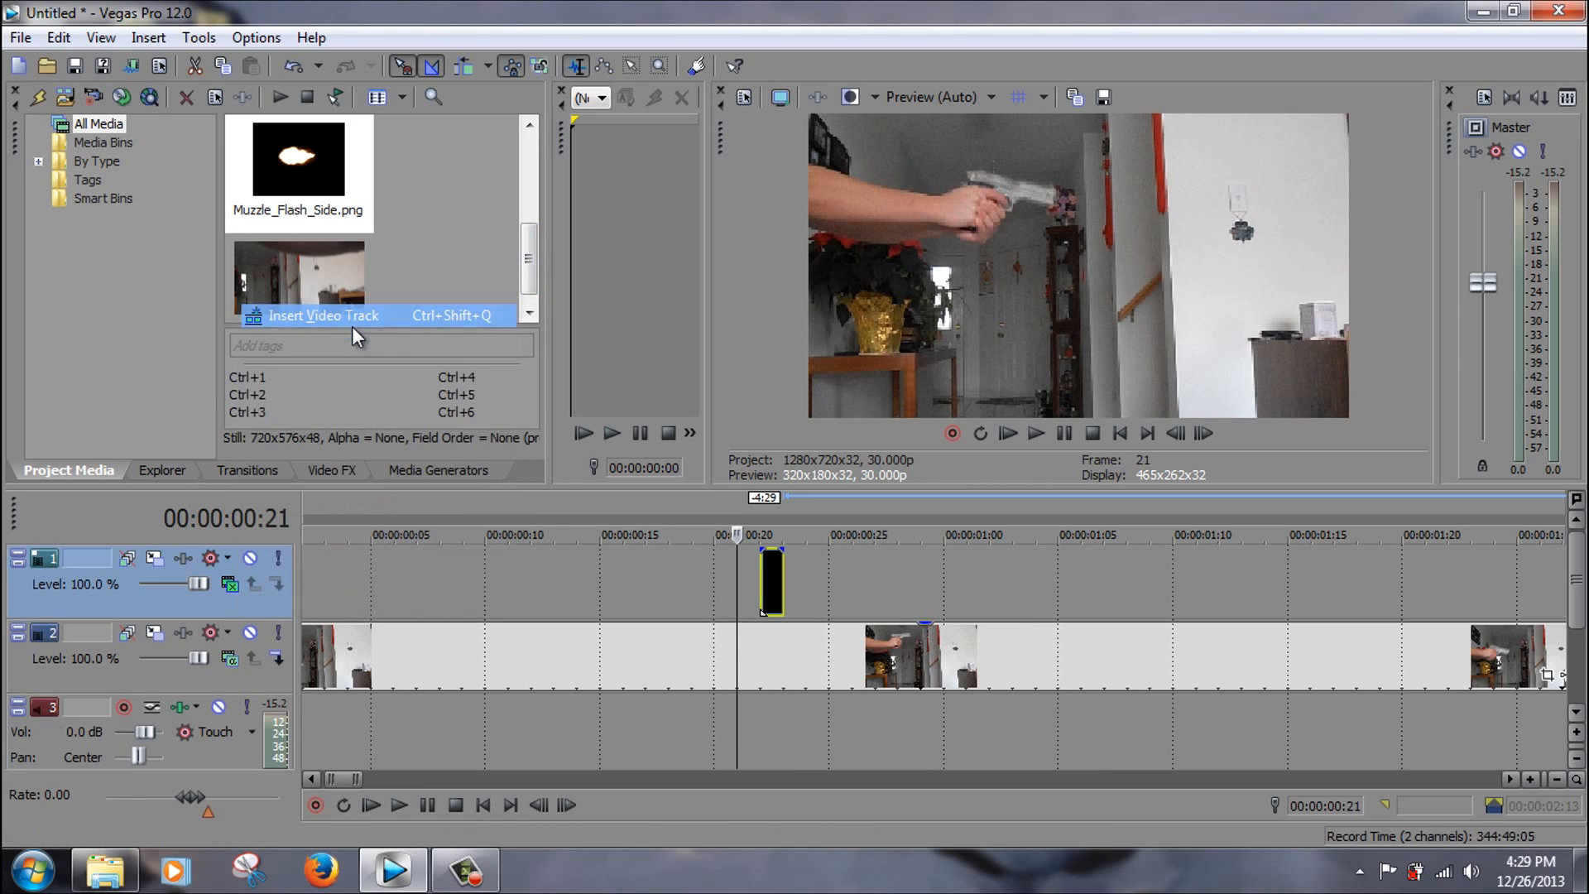
left_click(761, 753)
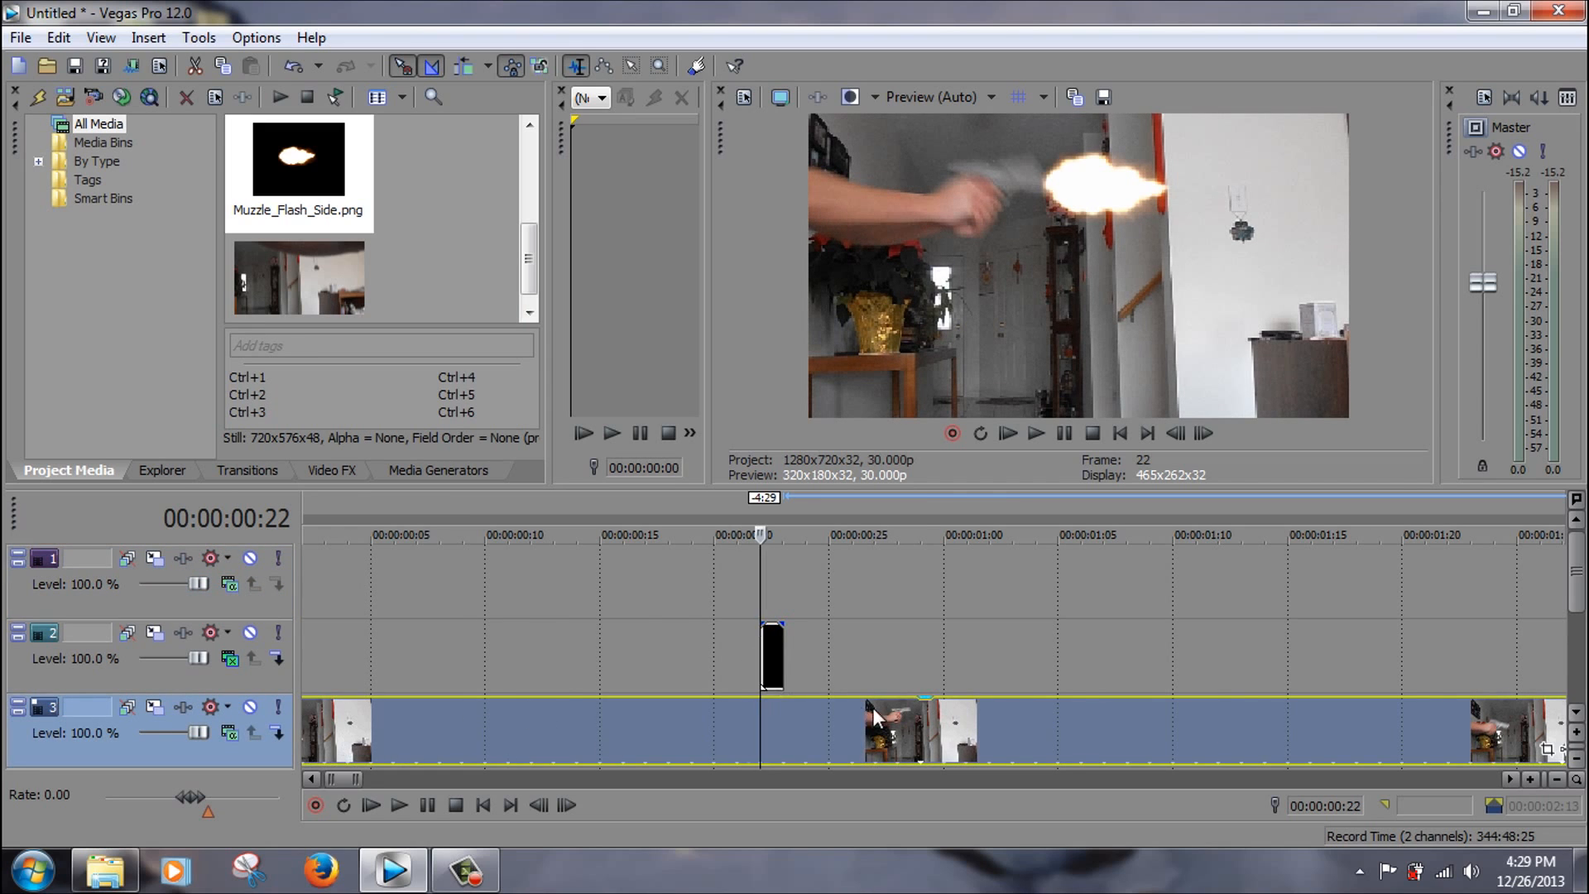
scroll(747, 656, "up", 5)
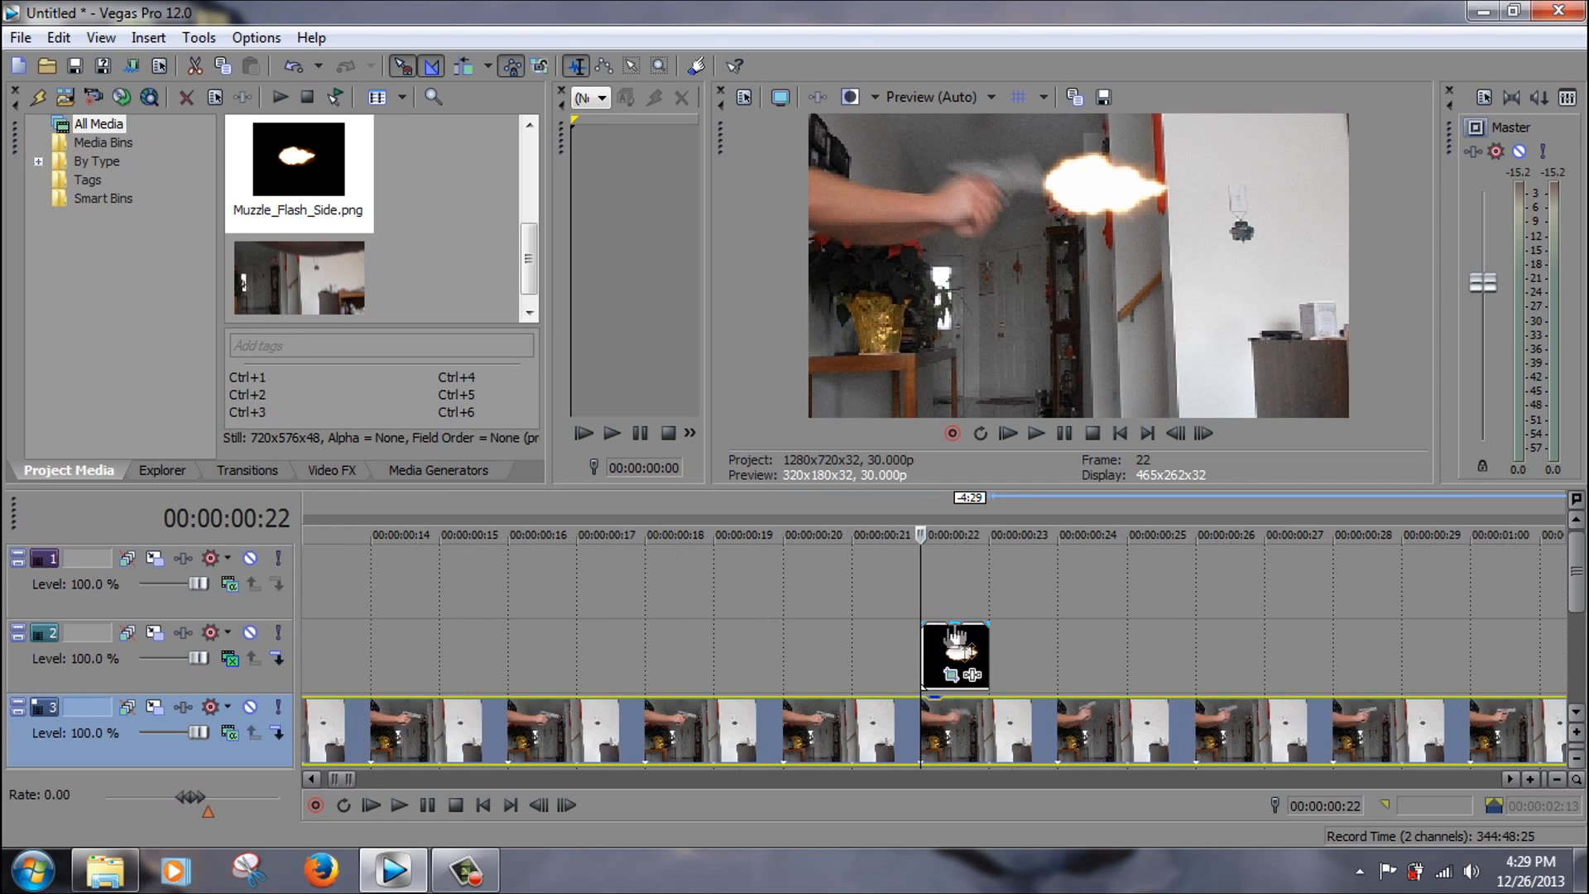
left_click(1577, 634)
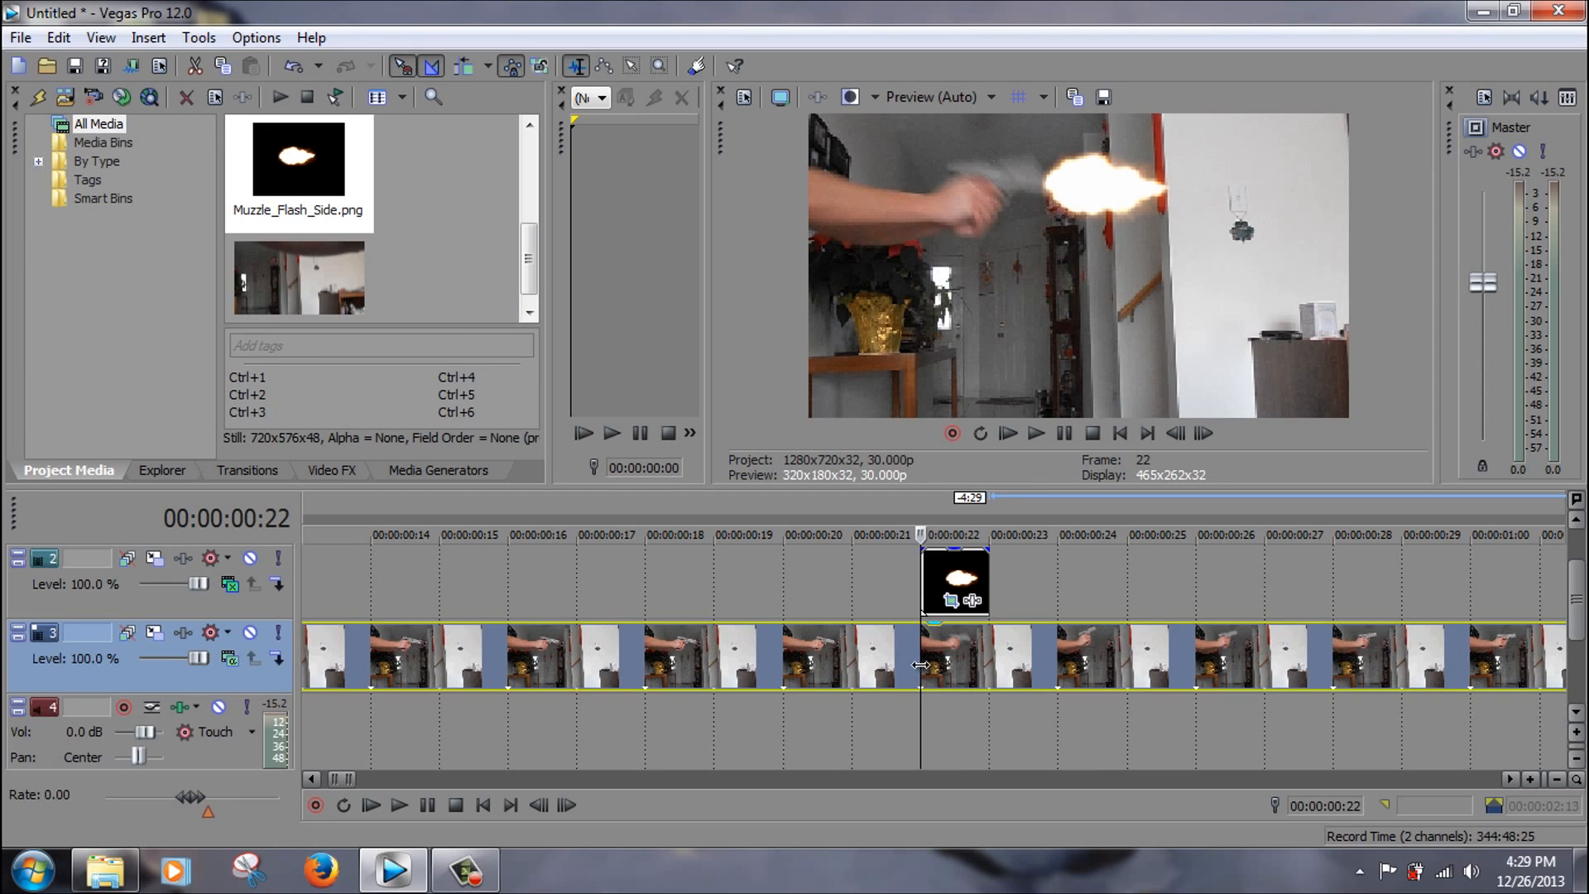
key("s")
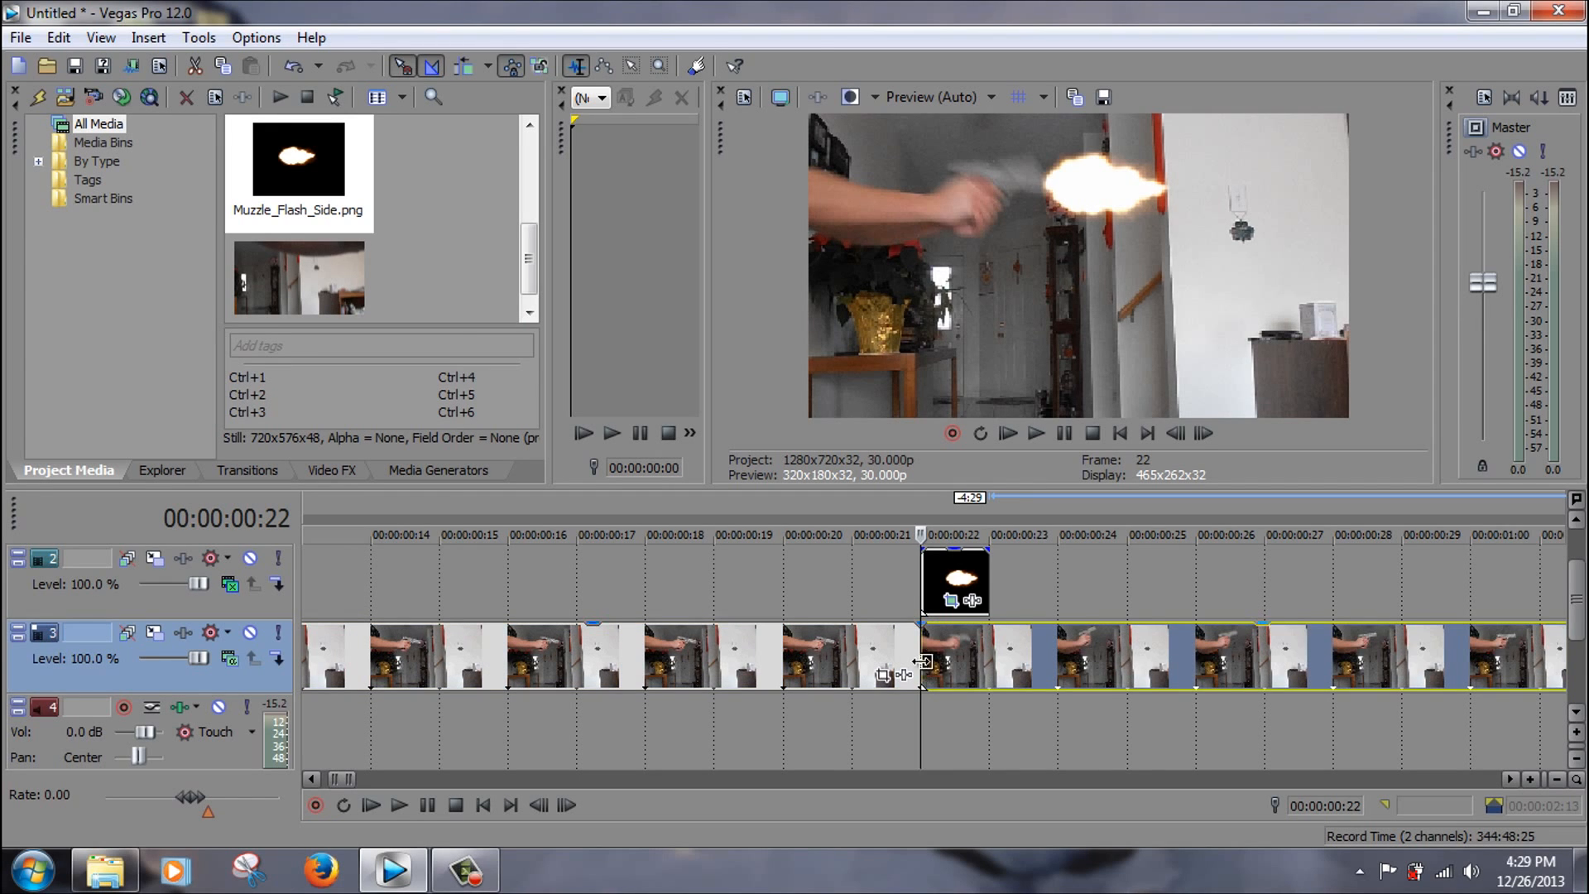
key("Right")
key("Right")
key("s")
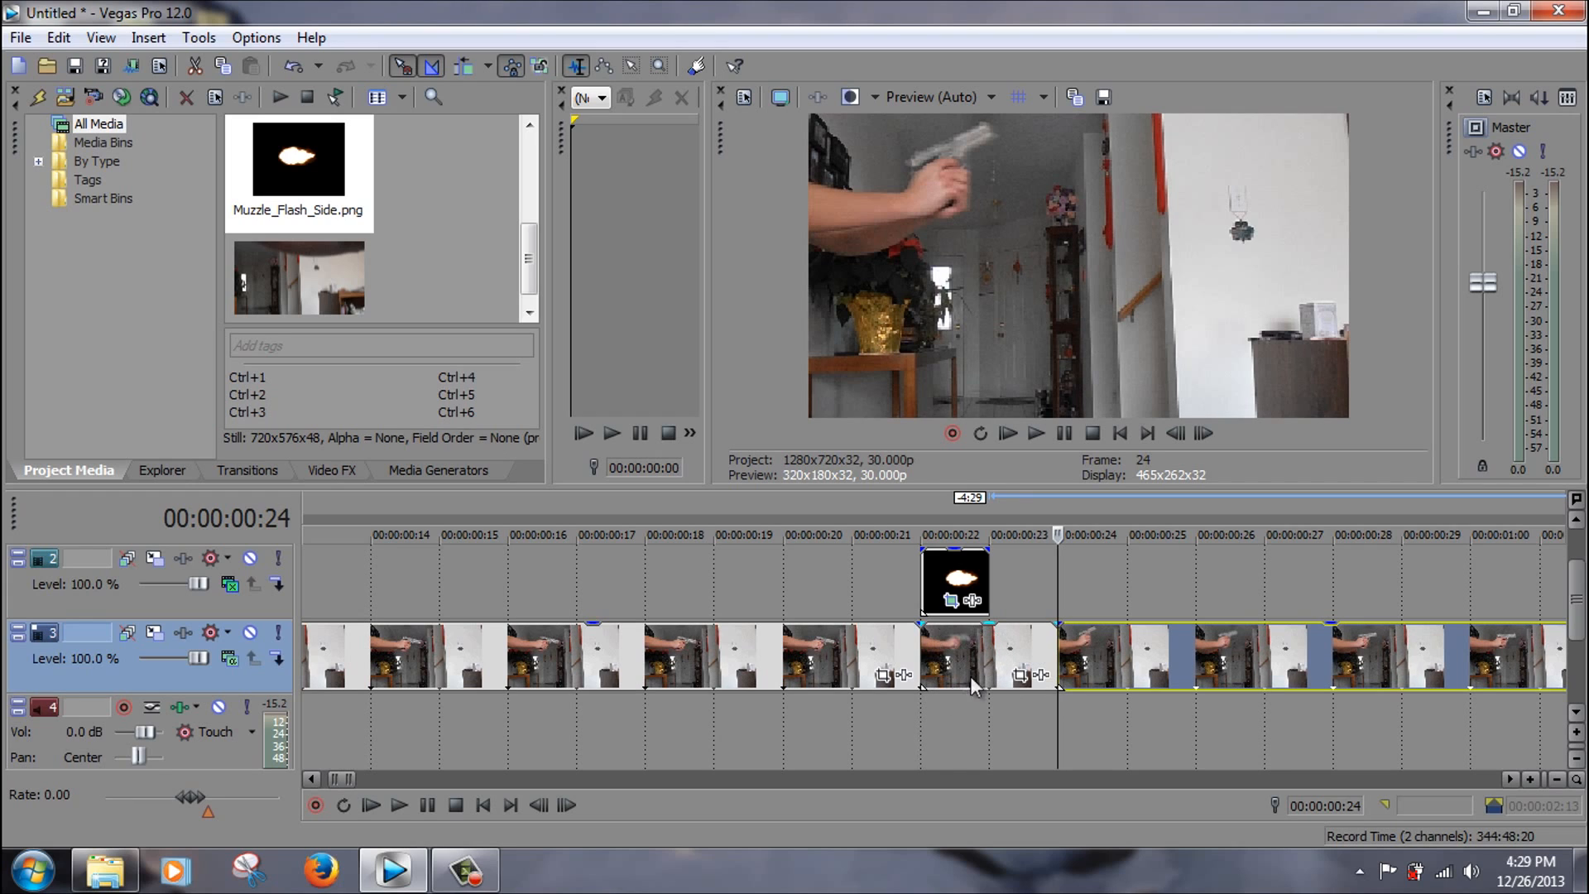
Copy the two-frame footage segment onto the new top track at 00:00:00:22 and set that track's compositing mode to Add.
left_click(970, 652)
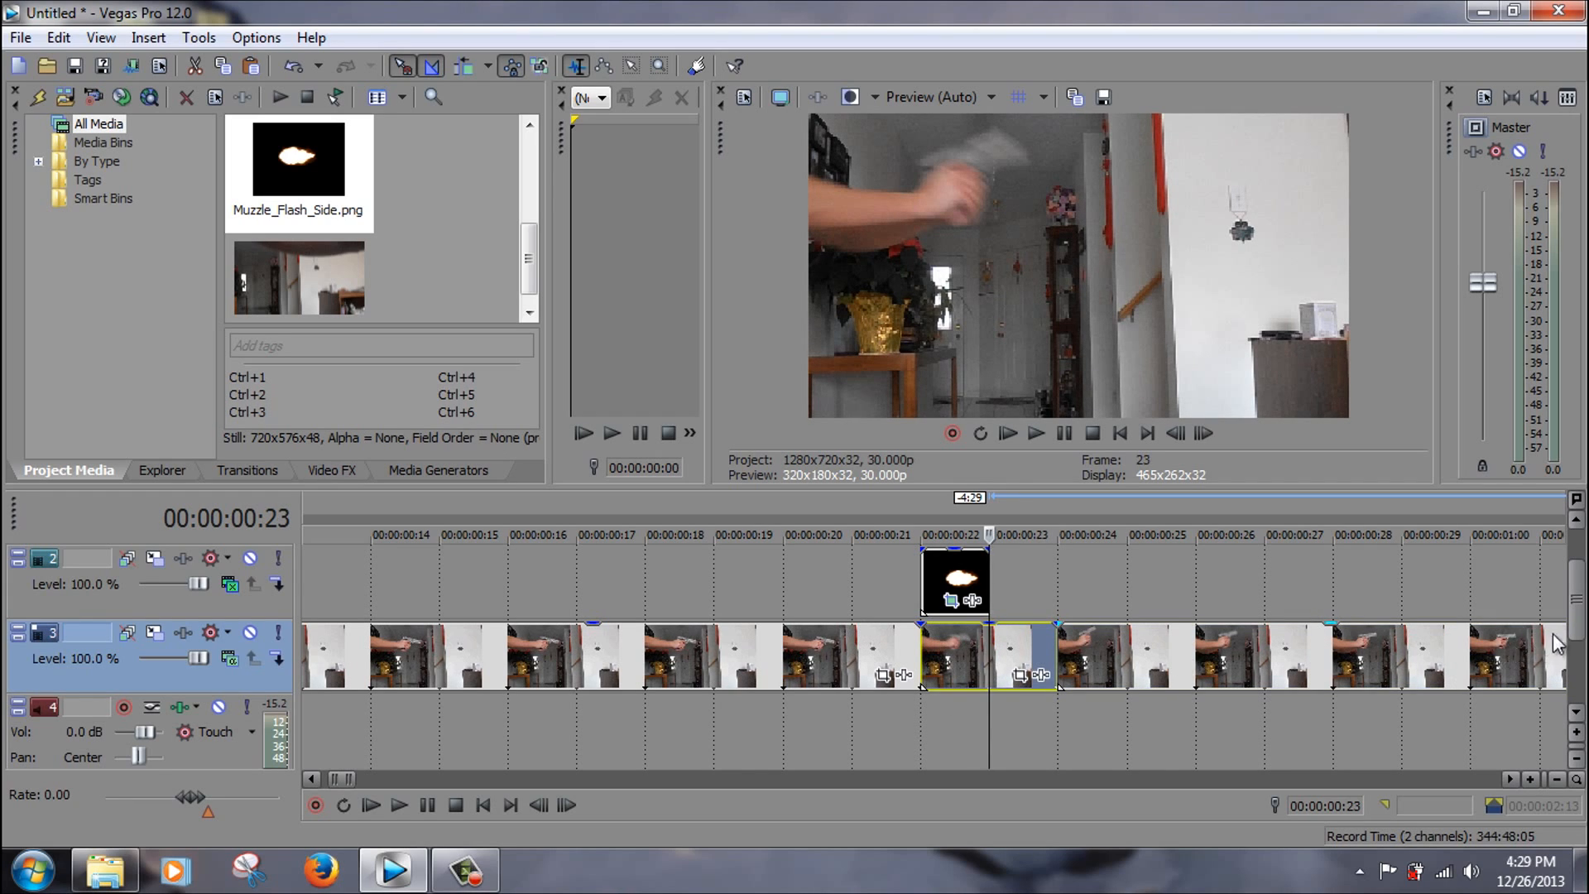
scroll(1058, 584, "up", 1)
left_click(920, 576)
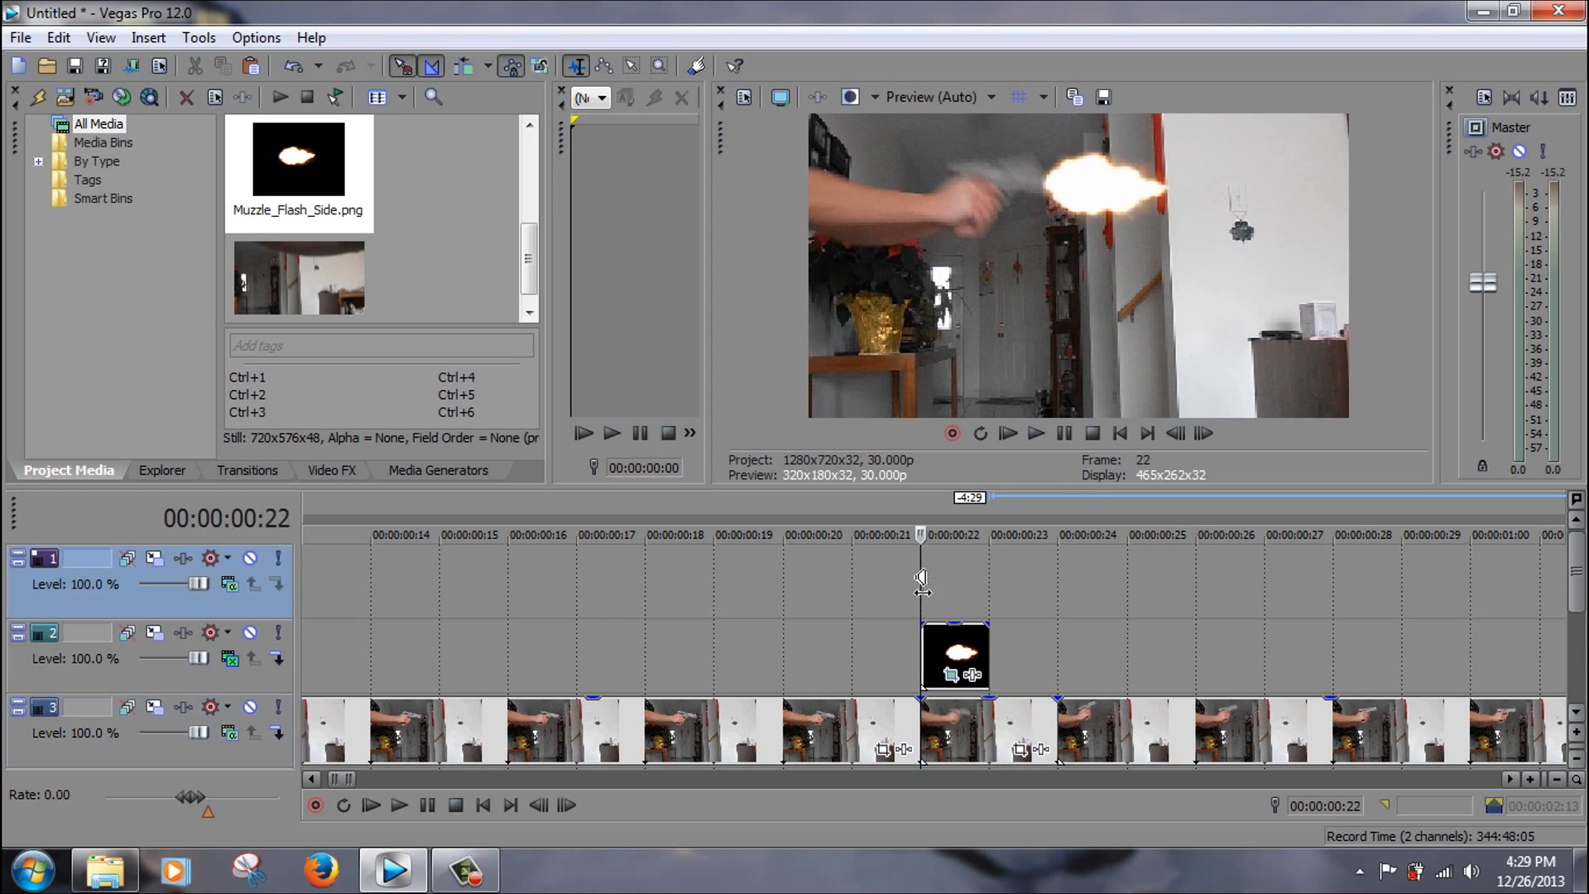
key("ctrl+v")
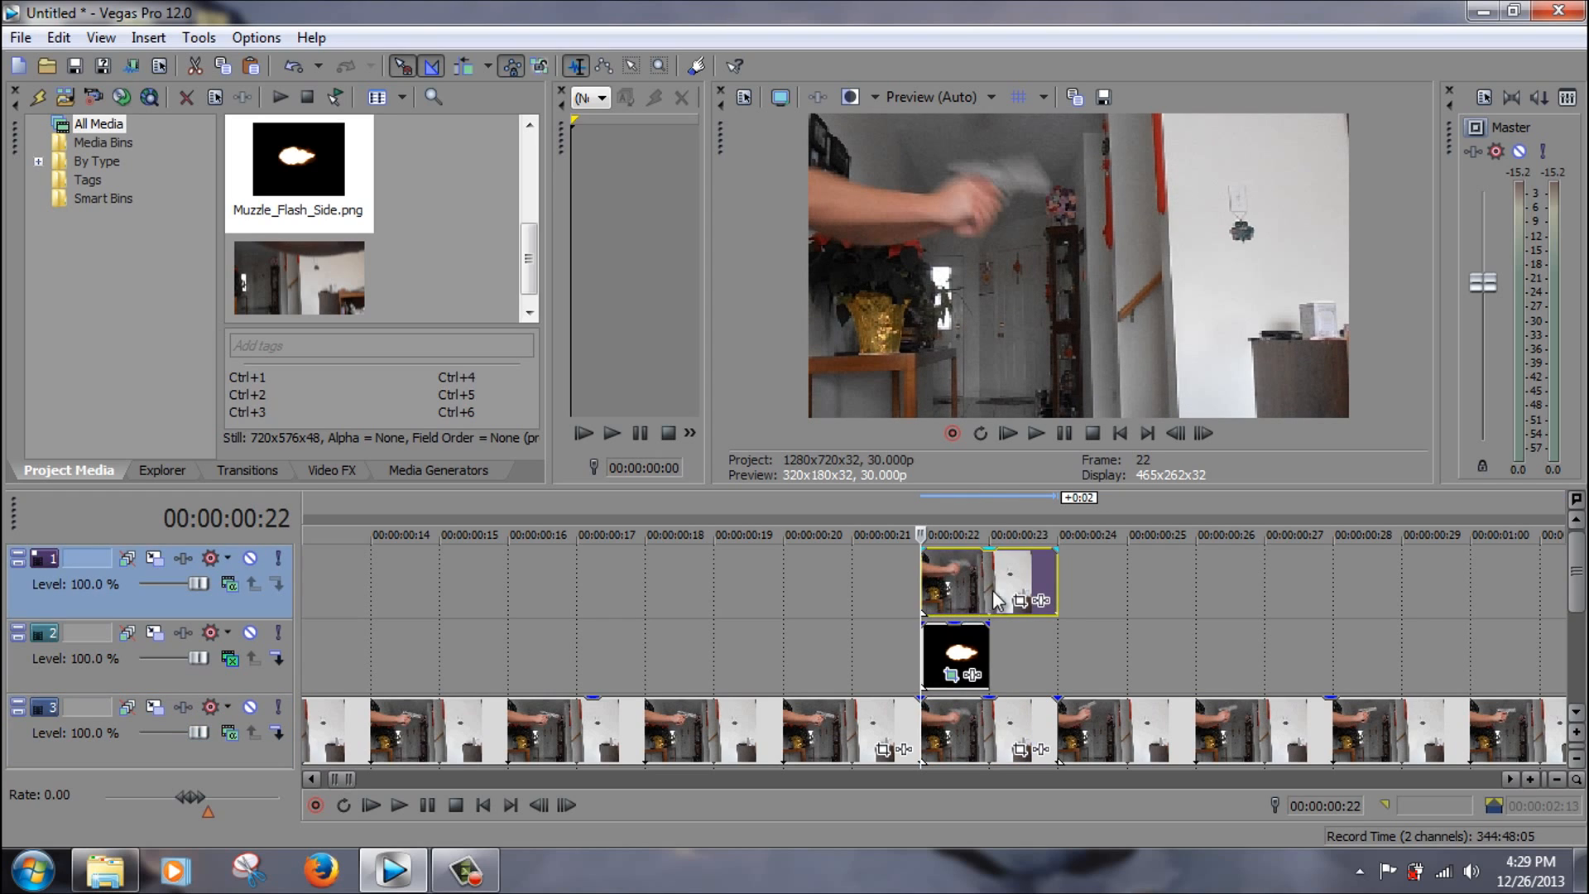
left_click(232, 589)
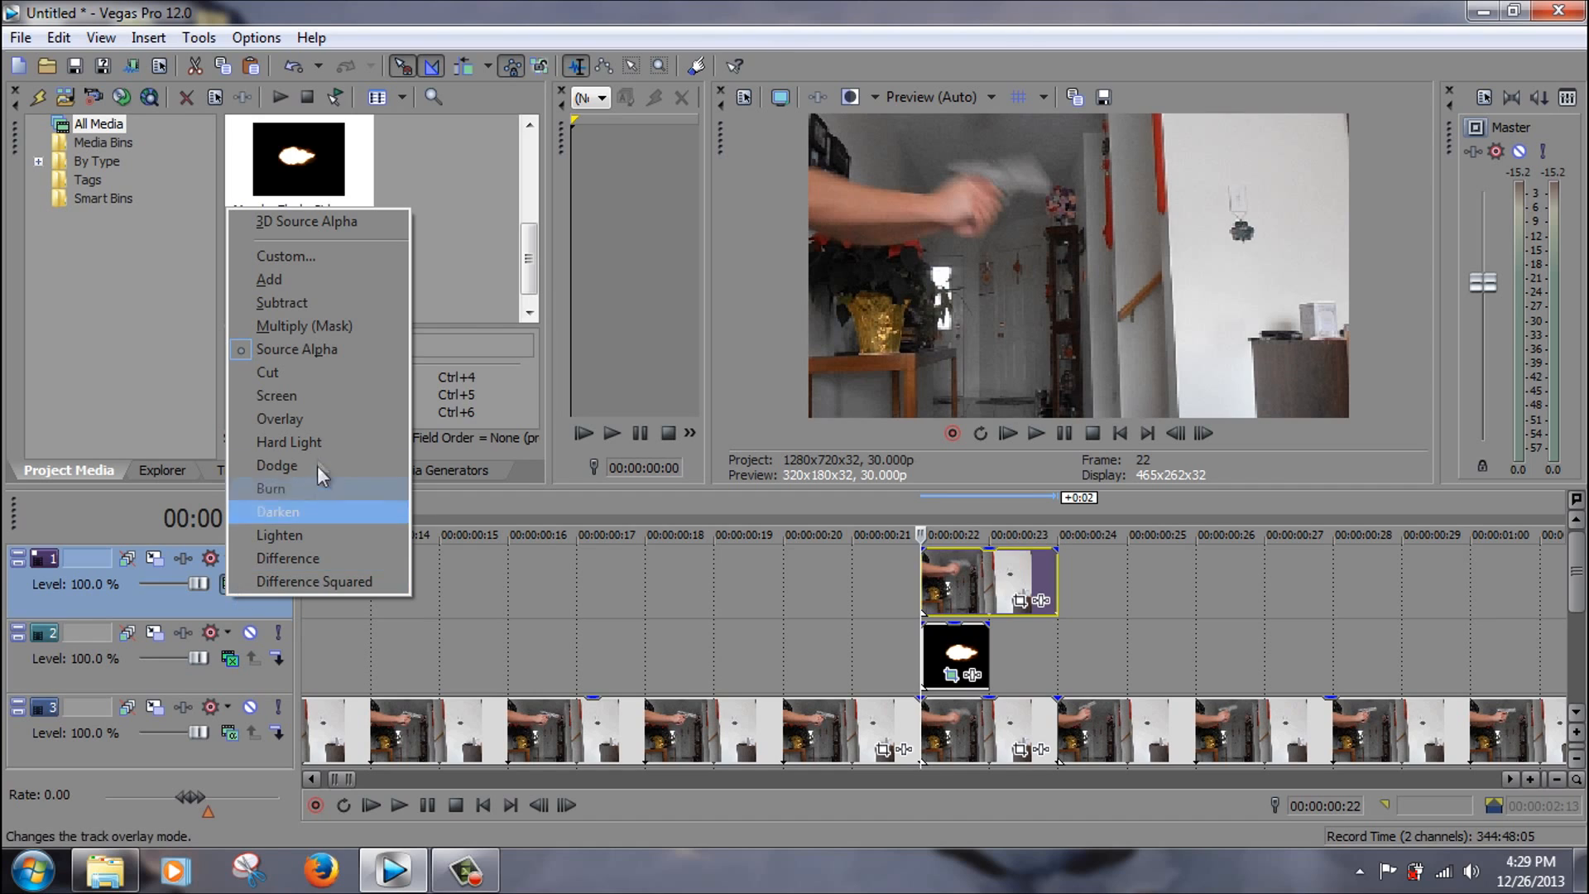
left_click(285, 285)
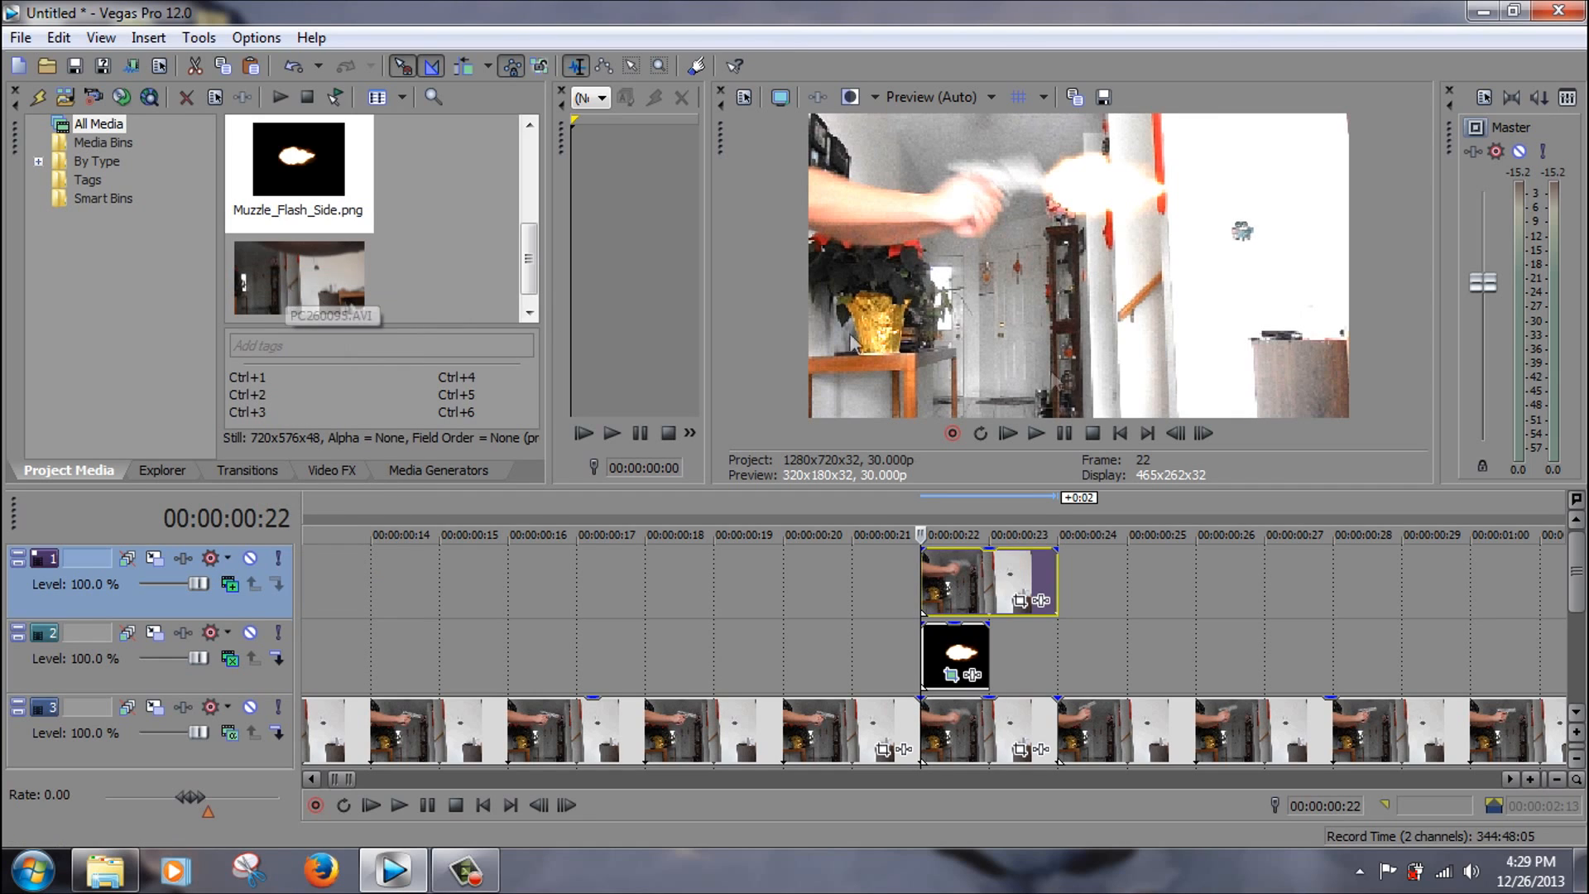
Enable the mask in Event Pan/Crop for the copied segment and draw a closed mask path around the hand and forearm.
left_click(1019, 600)
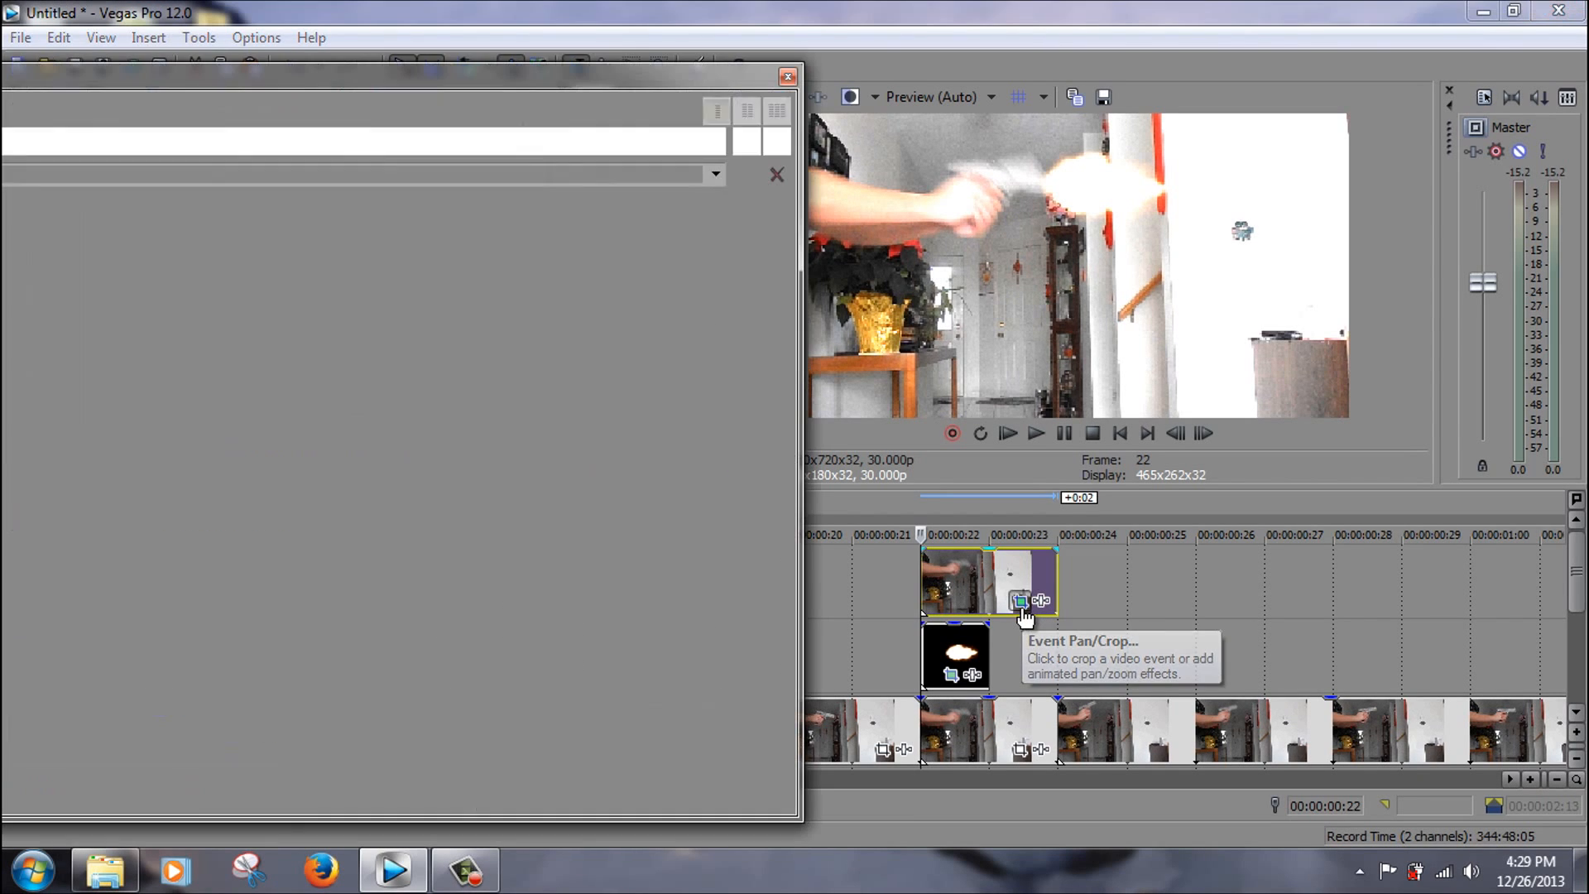
left_click_drag(474, 76, 985, 128)
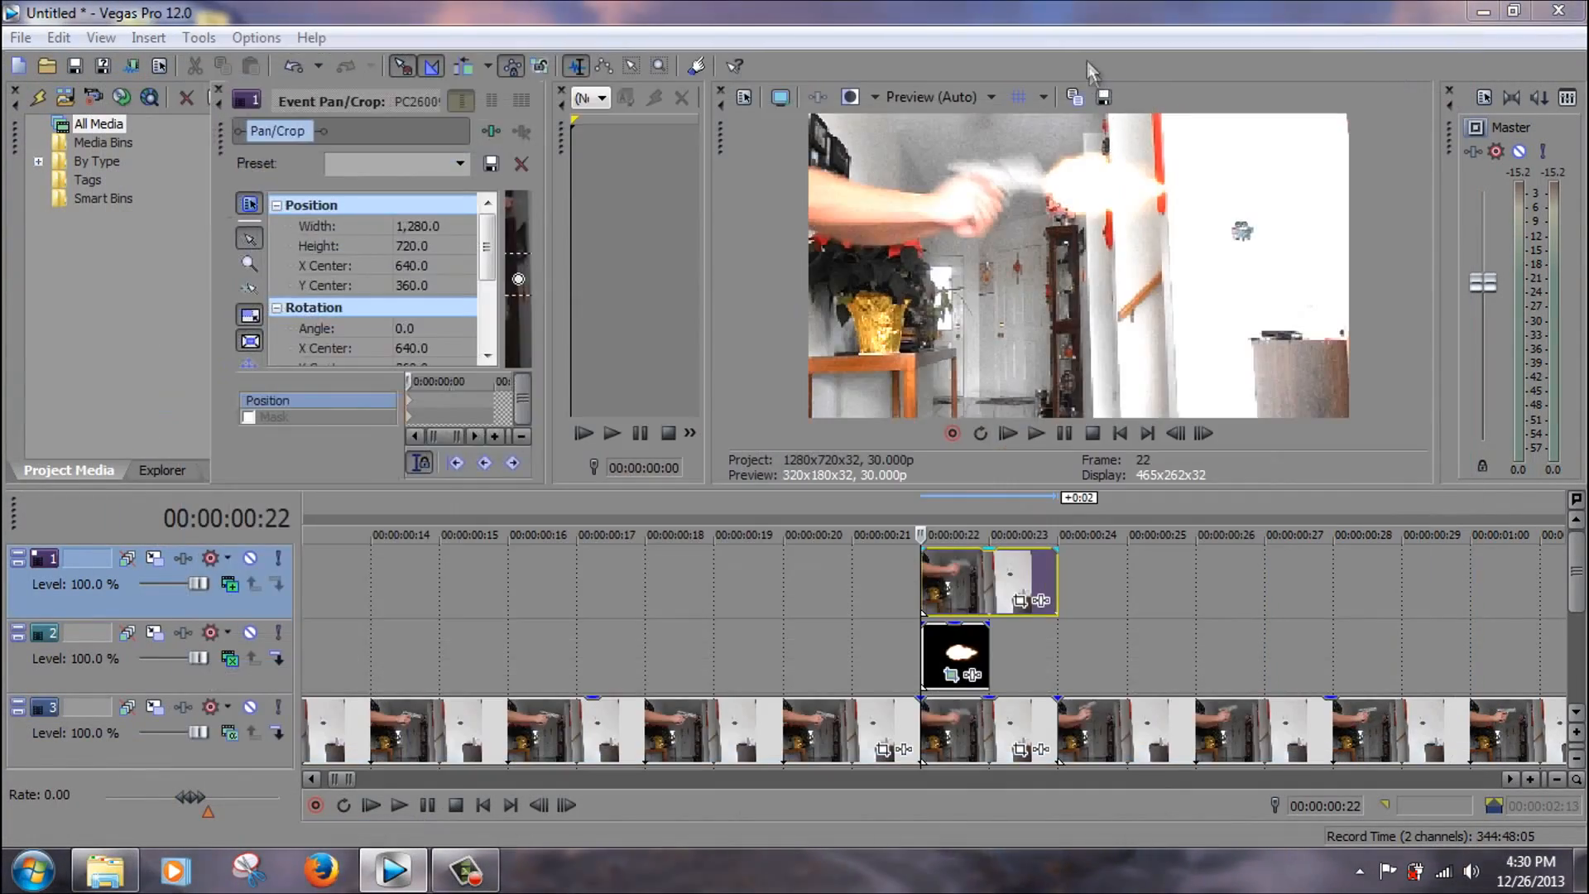
left_click_drag(1087, 61, 1049, 11)
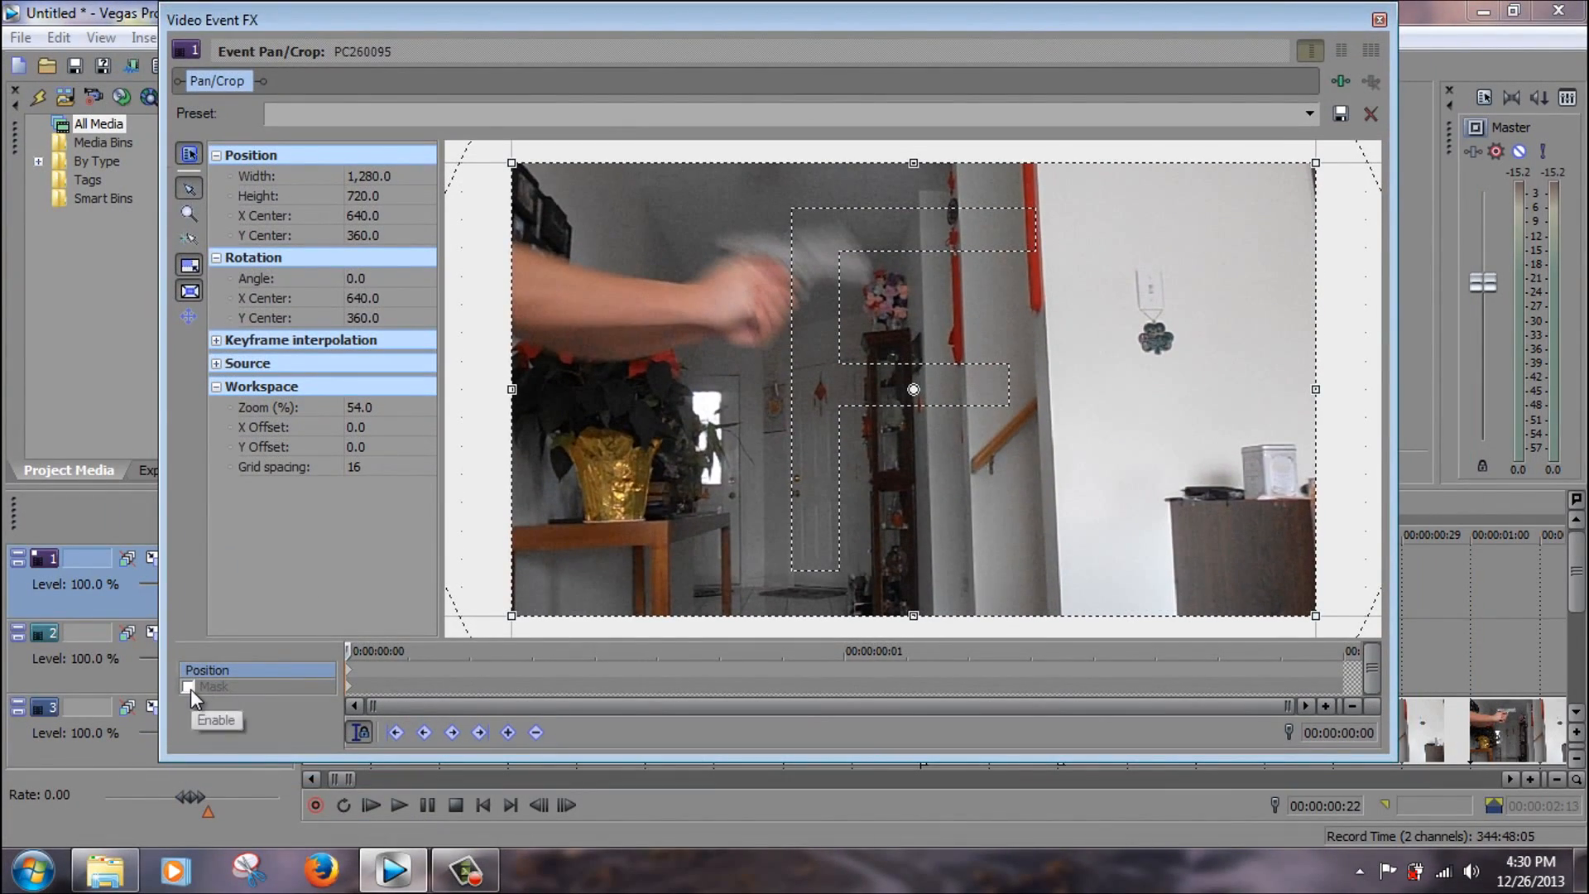
left_click(189, 686)
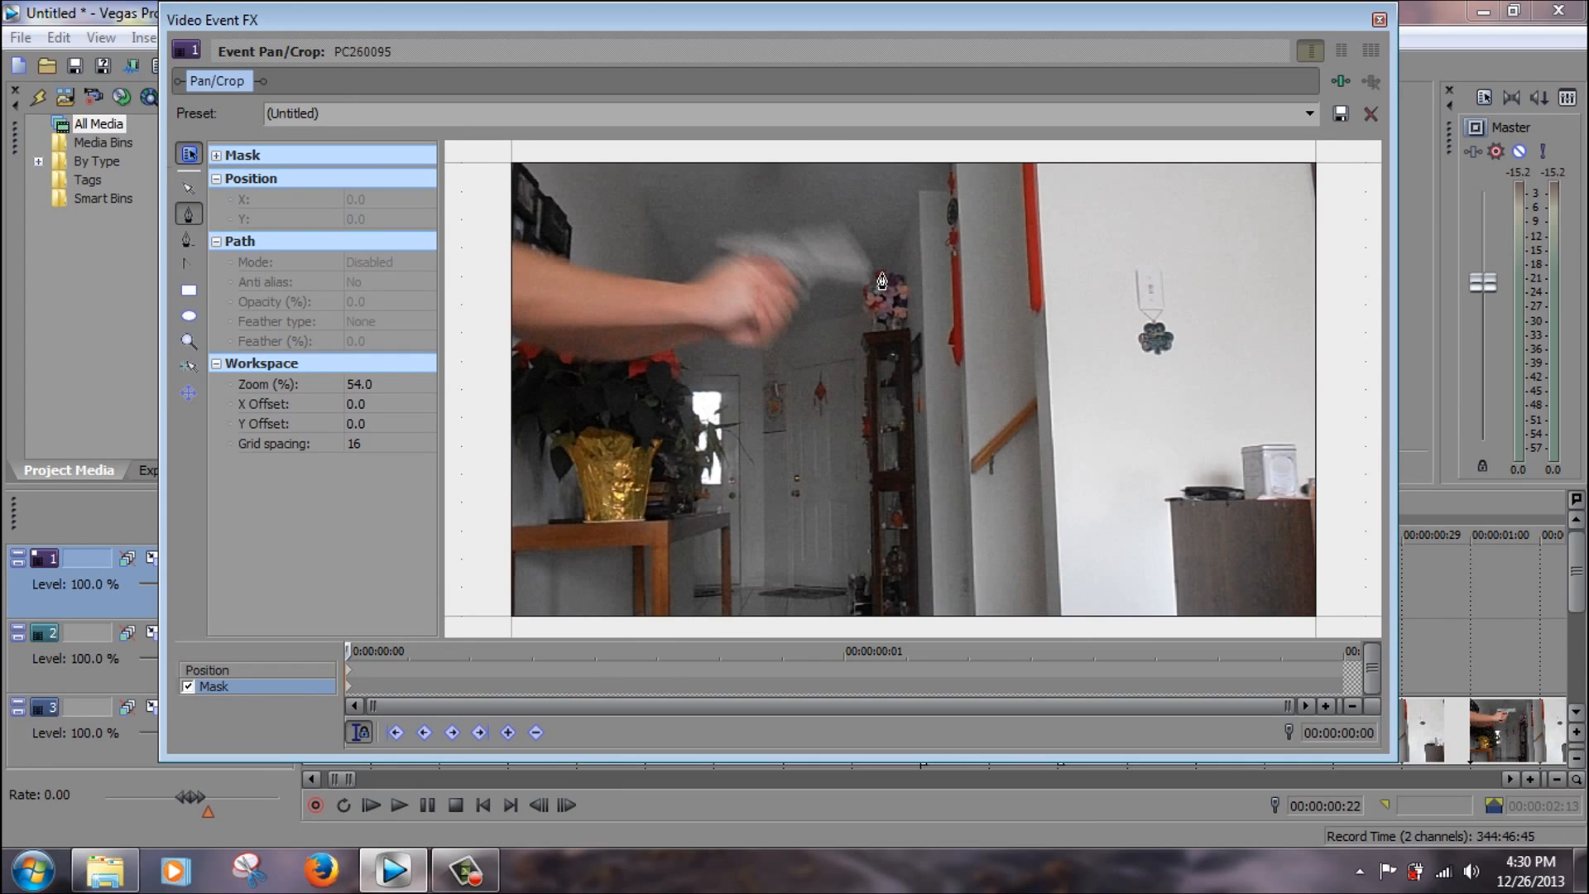
left_click(716, 286)
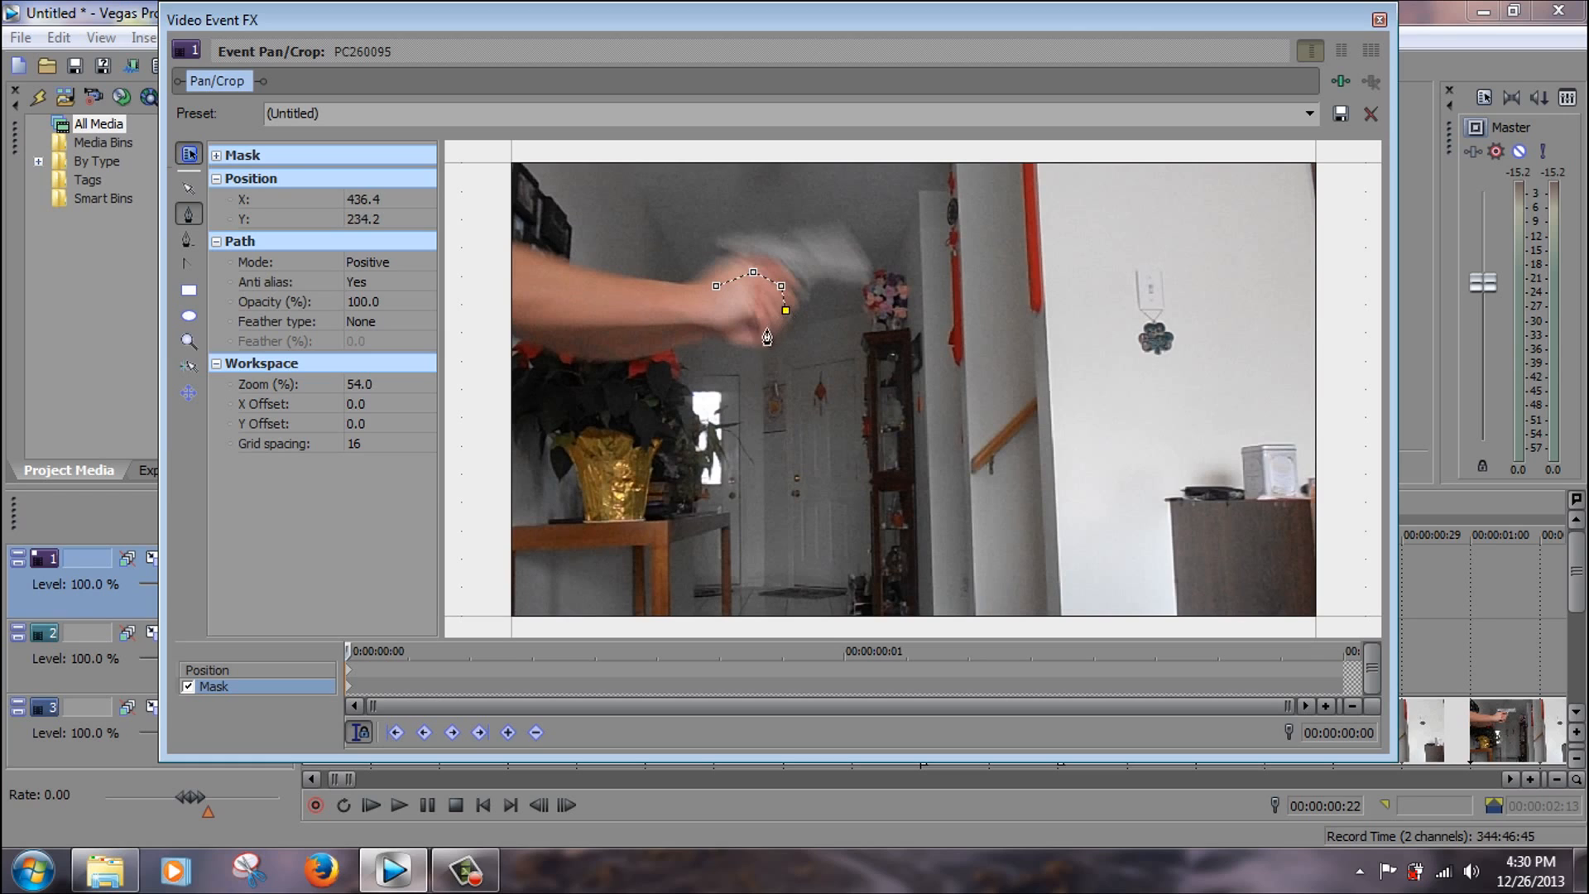
left_click(593, 305)
left_click(593, 284)
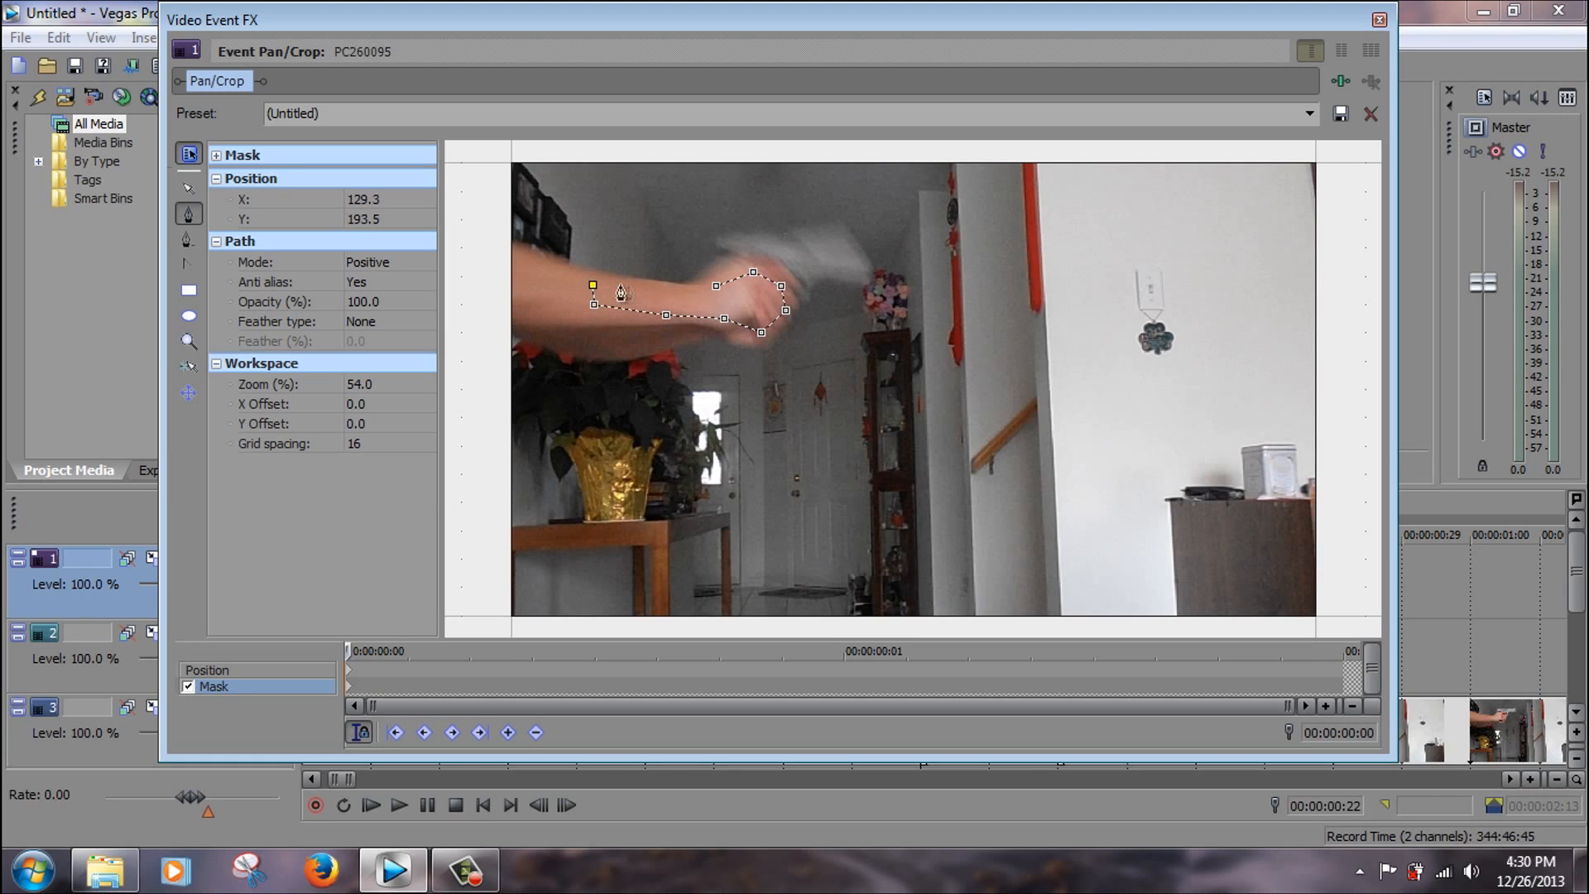
left_click(715, 287)
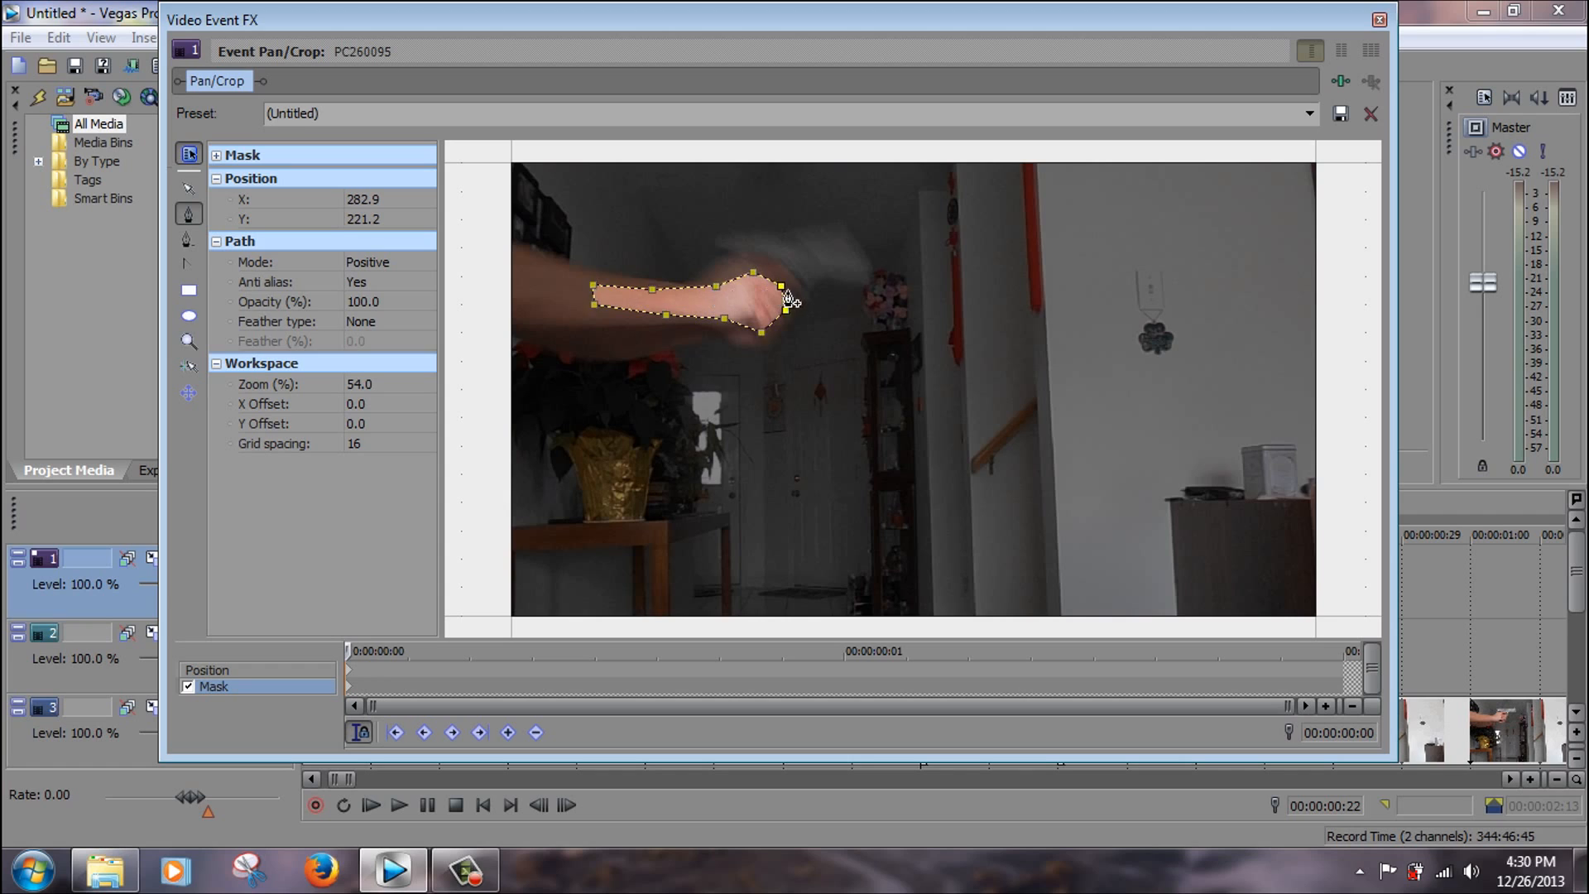
Set the arm mask's feather type to Both and its feather to 20.9%, checking the glow in the preview.
left_click(430, 322)
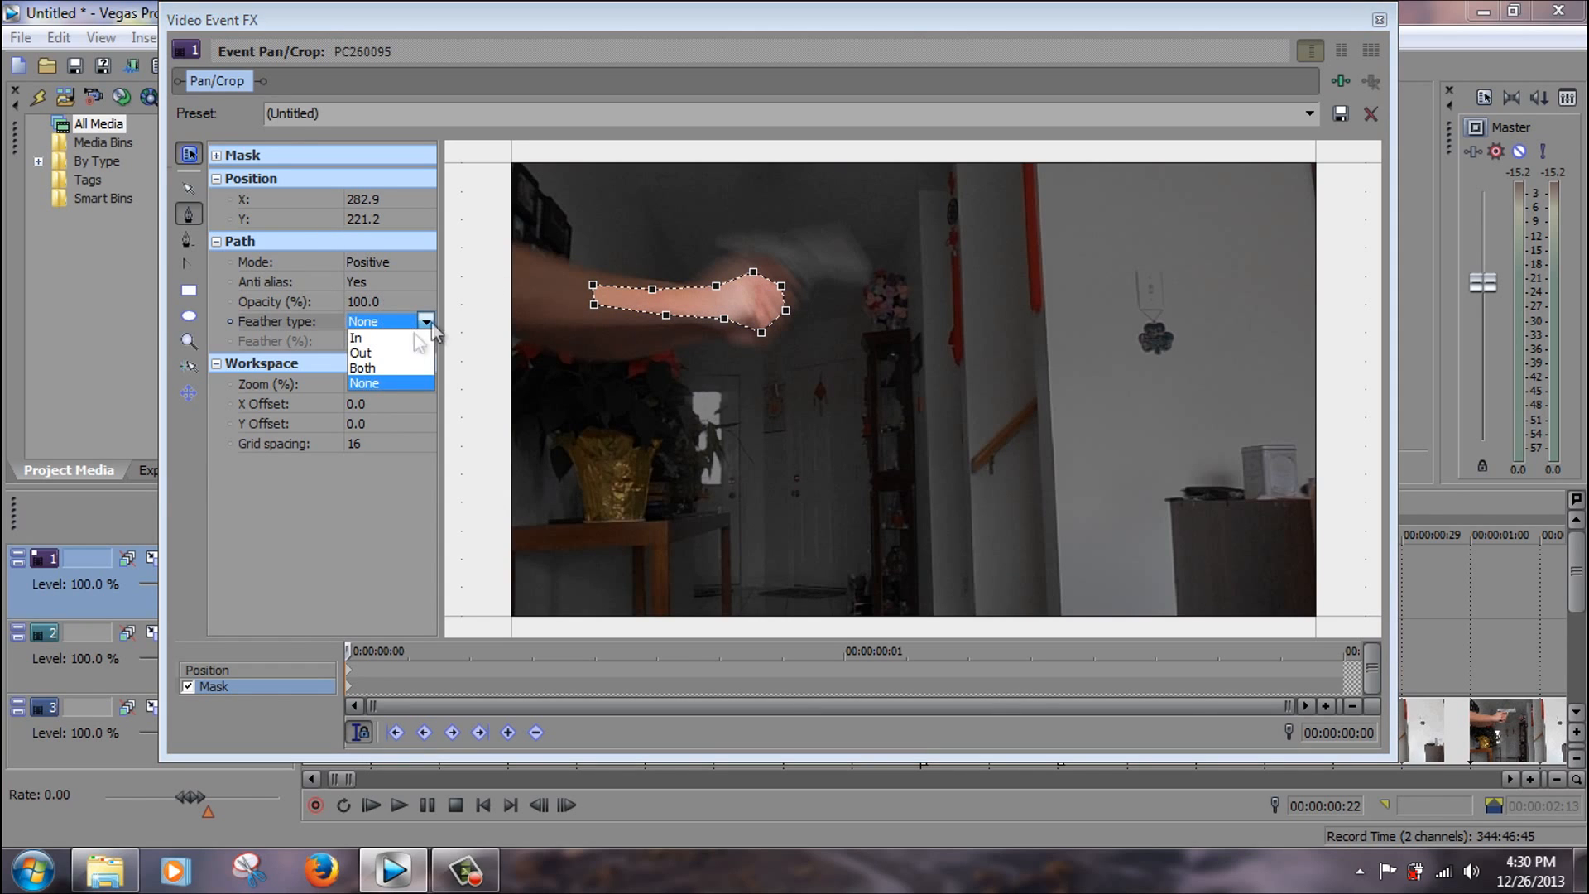
left_click(382, 368)
left_click(413, 340)
left_click(426, 341)
mouse_move(354, 362)
left_mouse_down()
mouse_move(377, 361)
mouse_move(351, 365)
left_mouse_up()
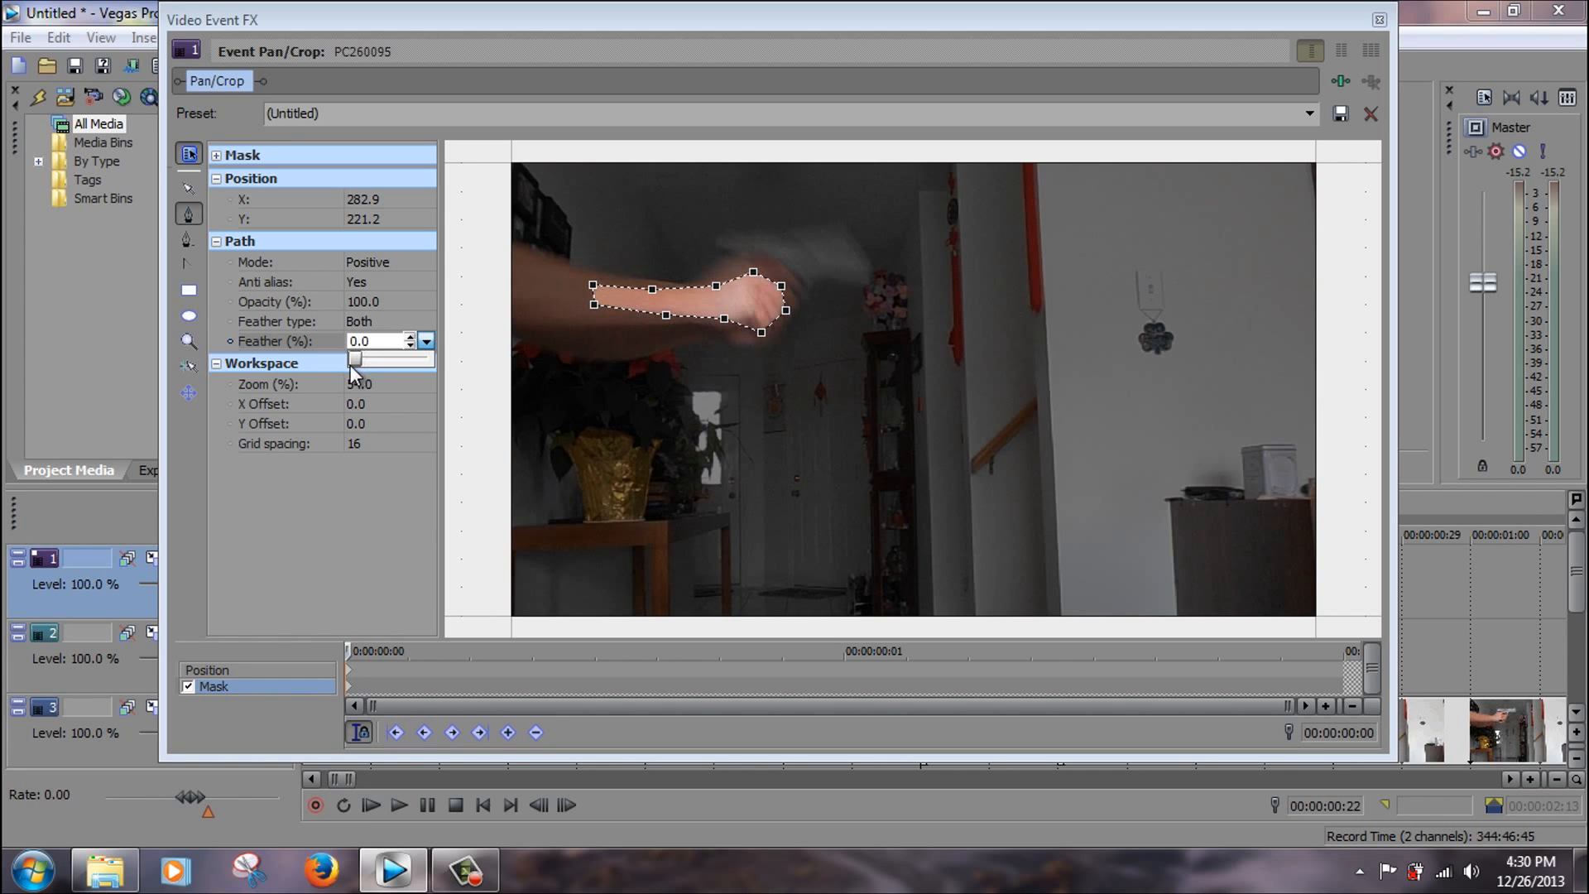
left_click_drag(931, 22, 613, 322)
left_click_drag(838, 323, 920, 271)
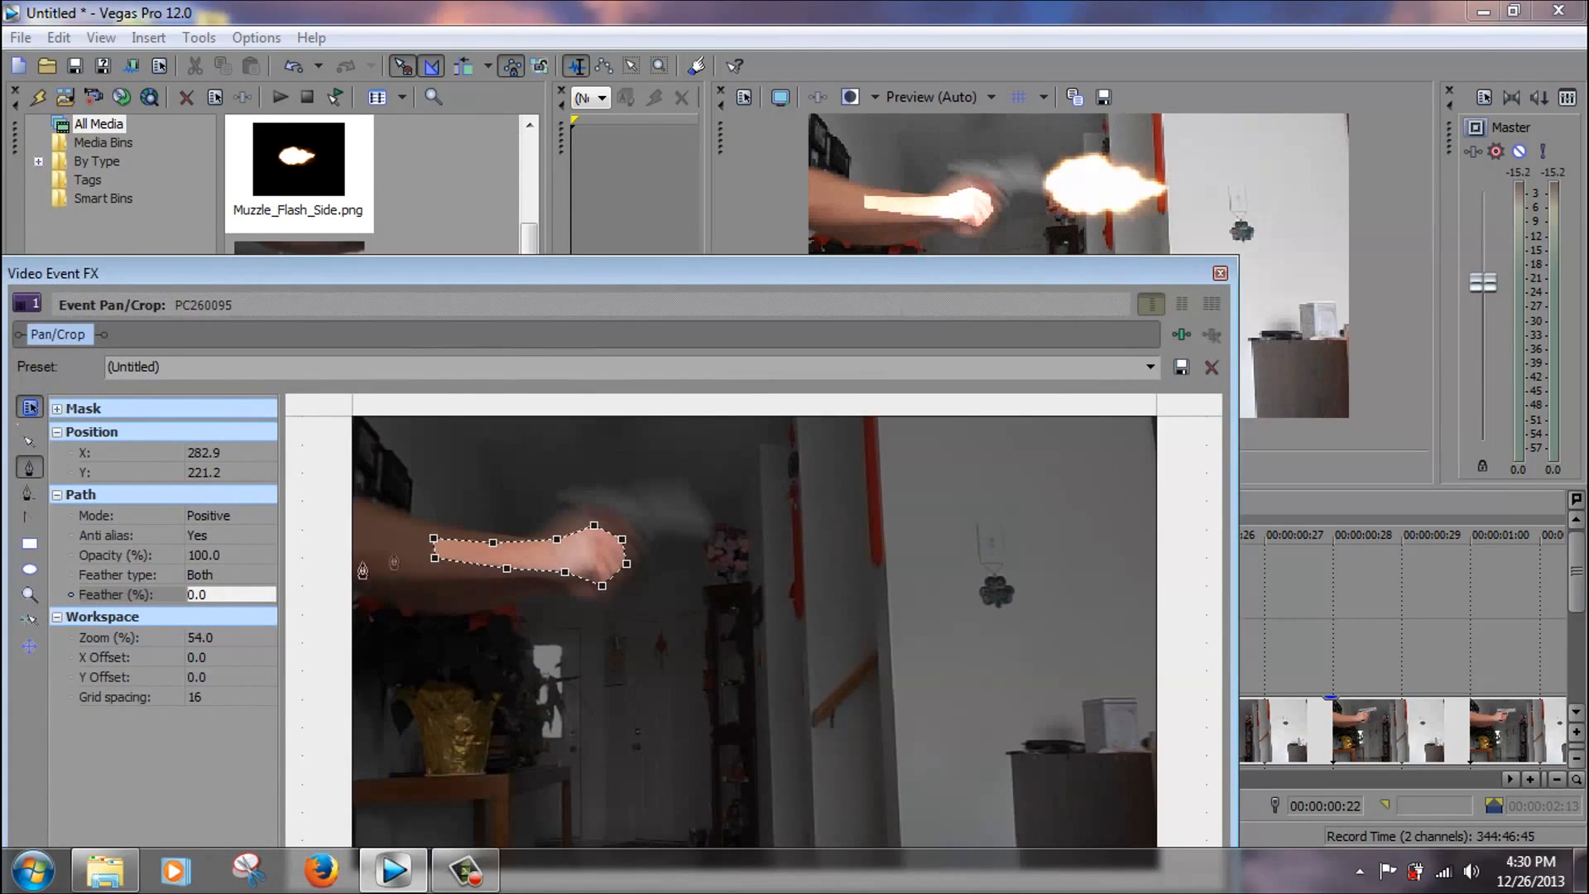
left_click(246, 589)
left_click_drag(202, 614, 225, 613)
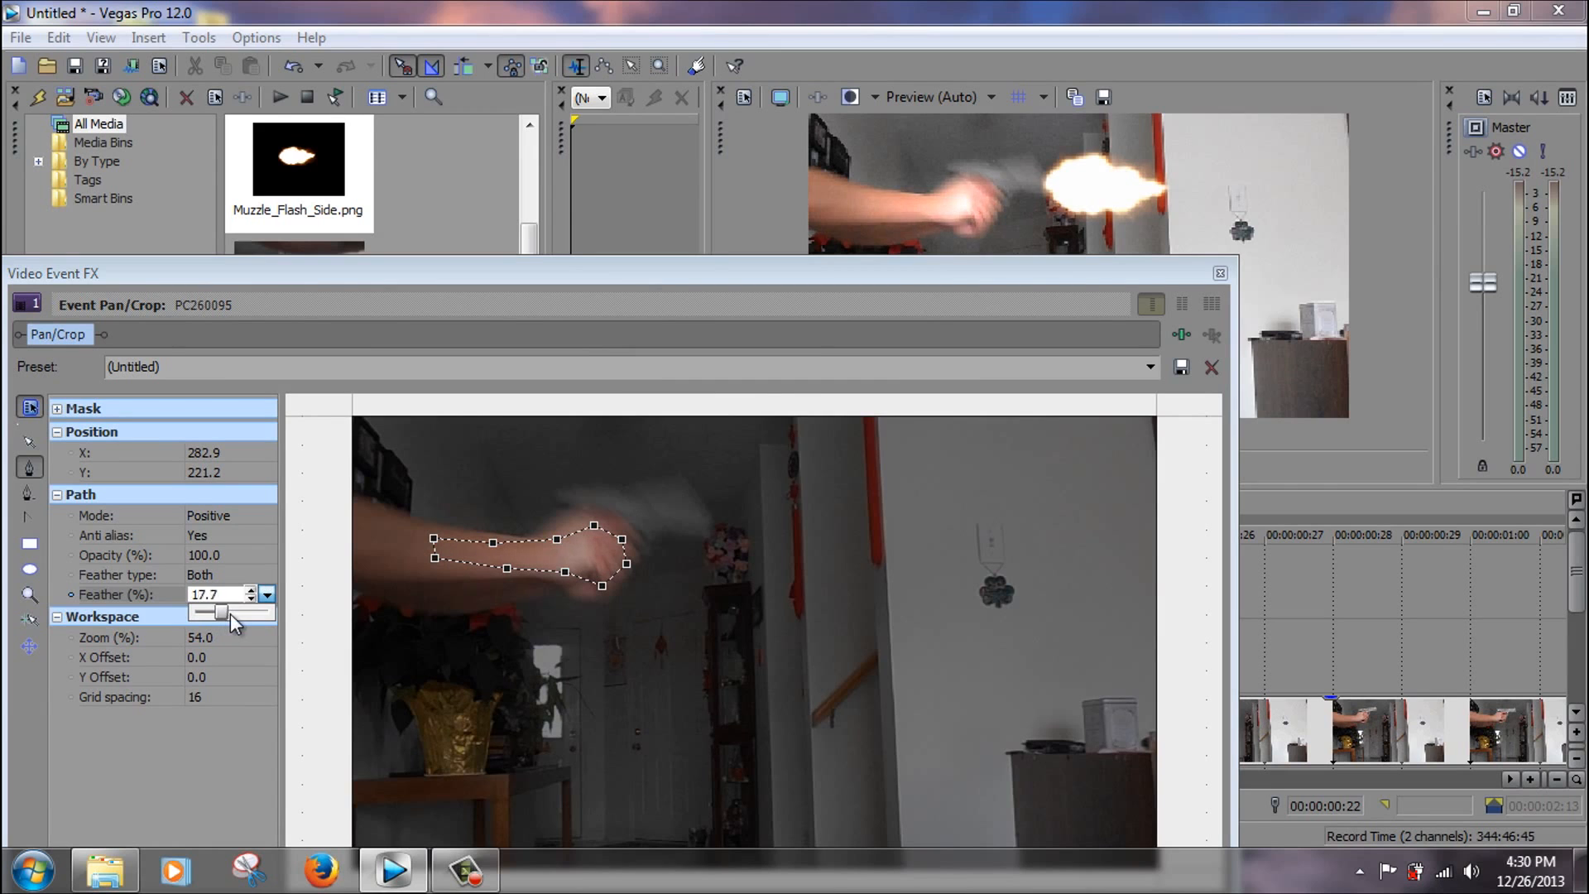
left_click_drag(811, 278, 1011, 15)
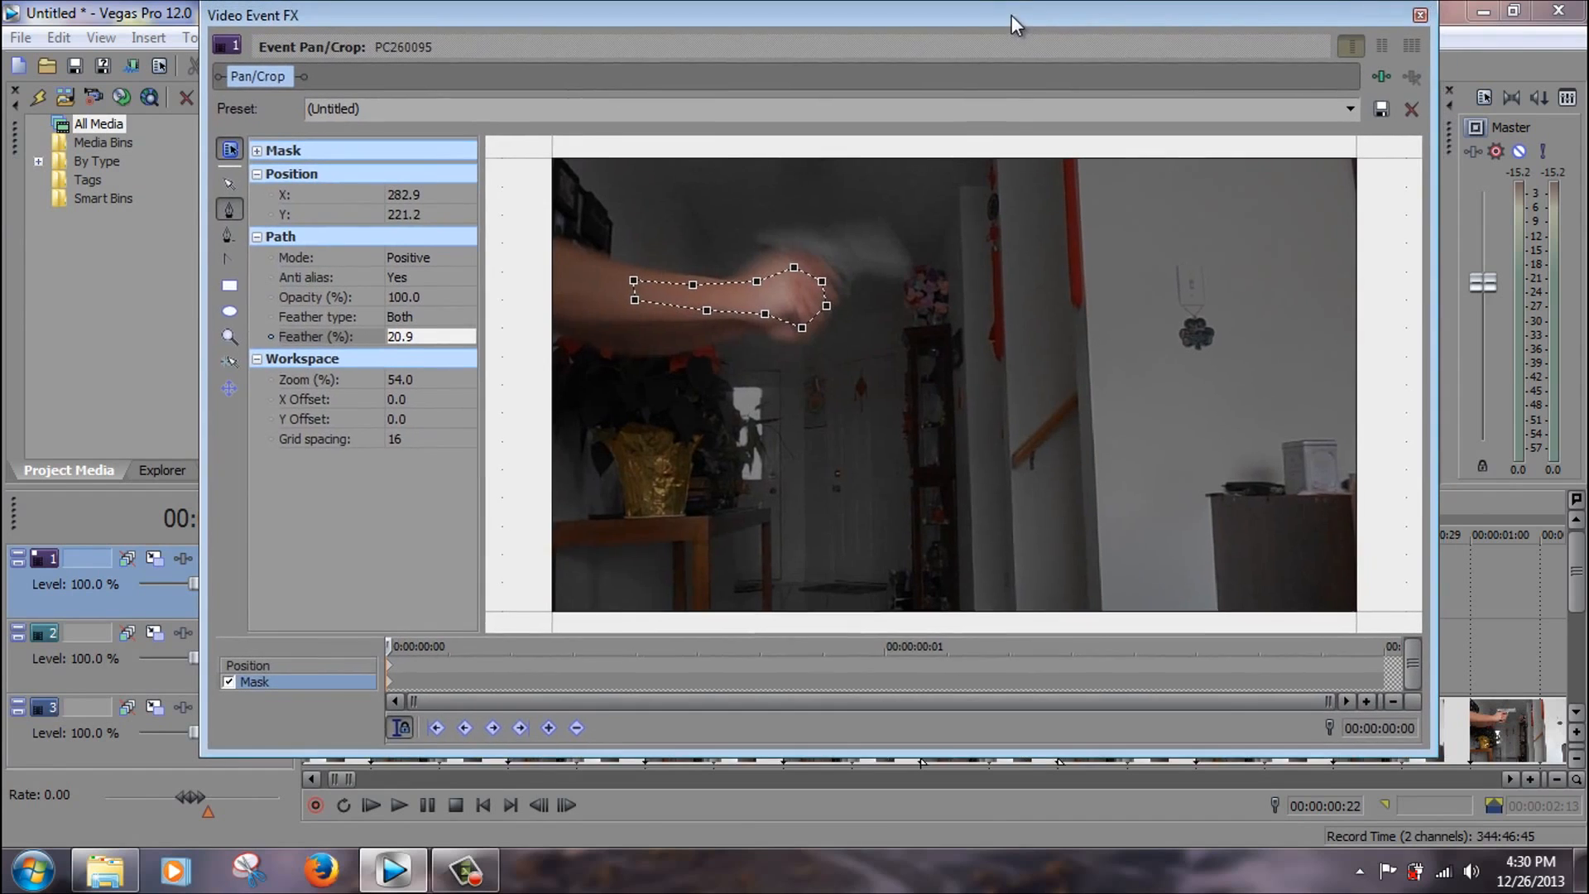
Draw a second closed four-point mask path over the front of the gold flowerpot.
left_click(633, 478)
left_click(642, 516)
left_click(669, 515)
left_click(679, 465)
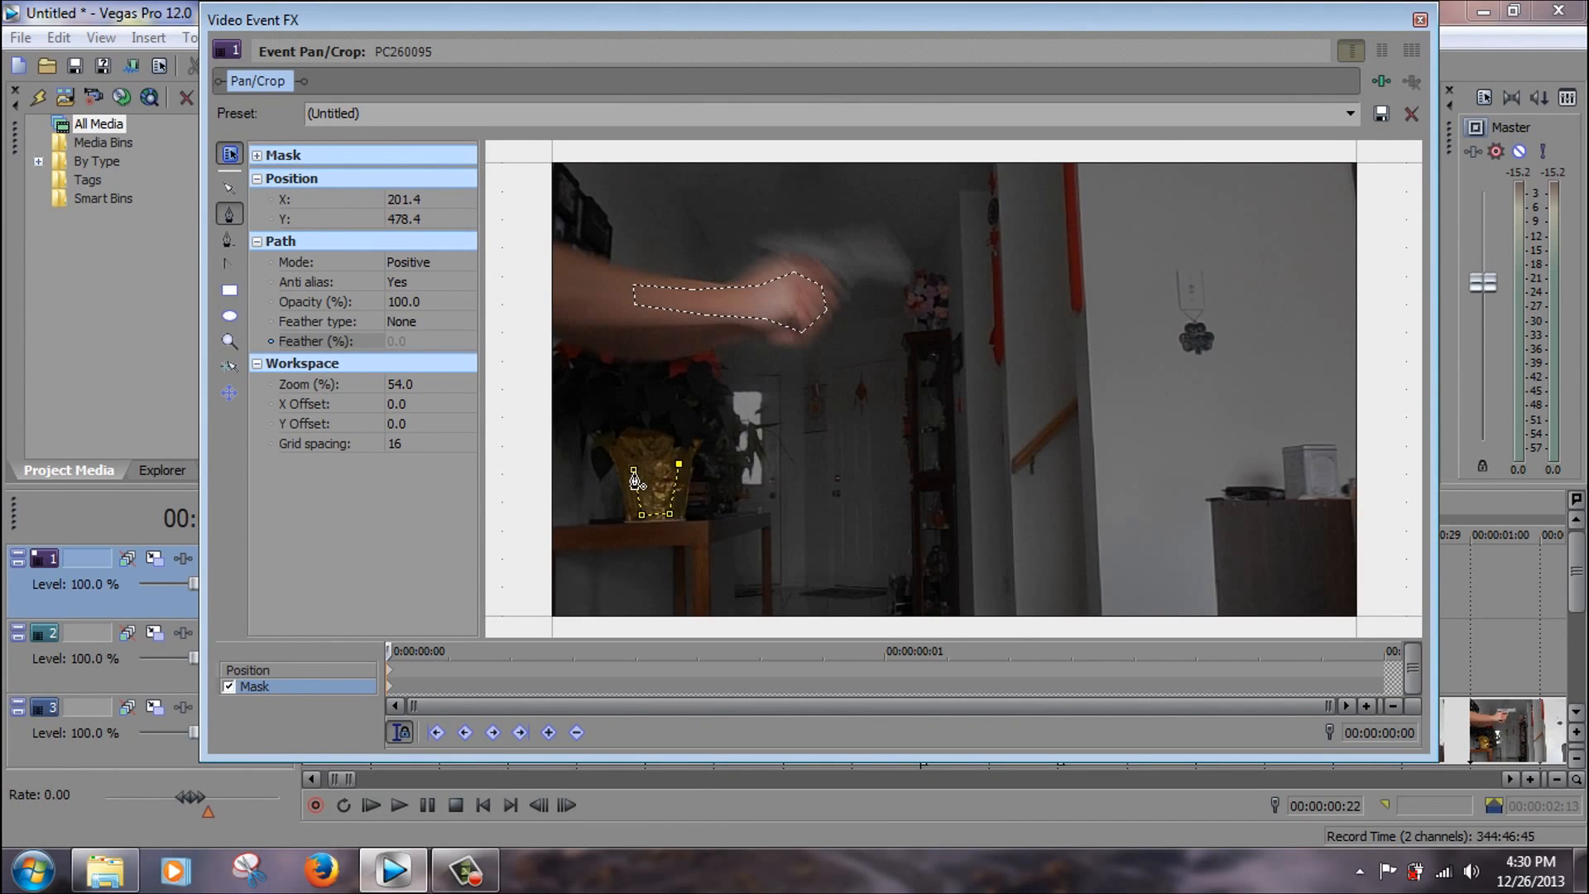
left_click(633, 470)
left_click(626, 475)
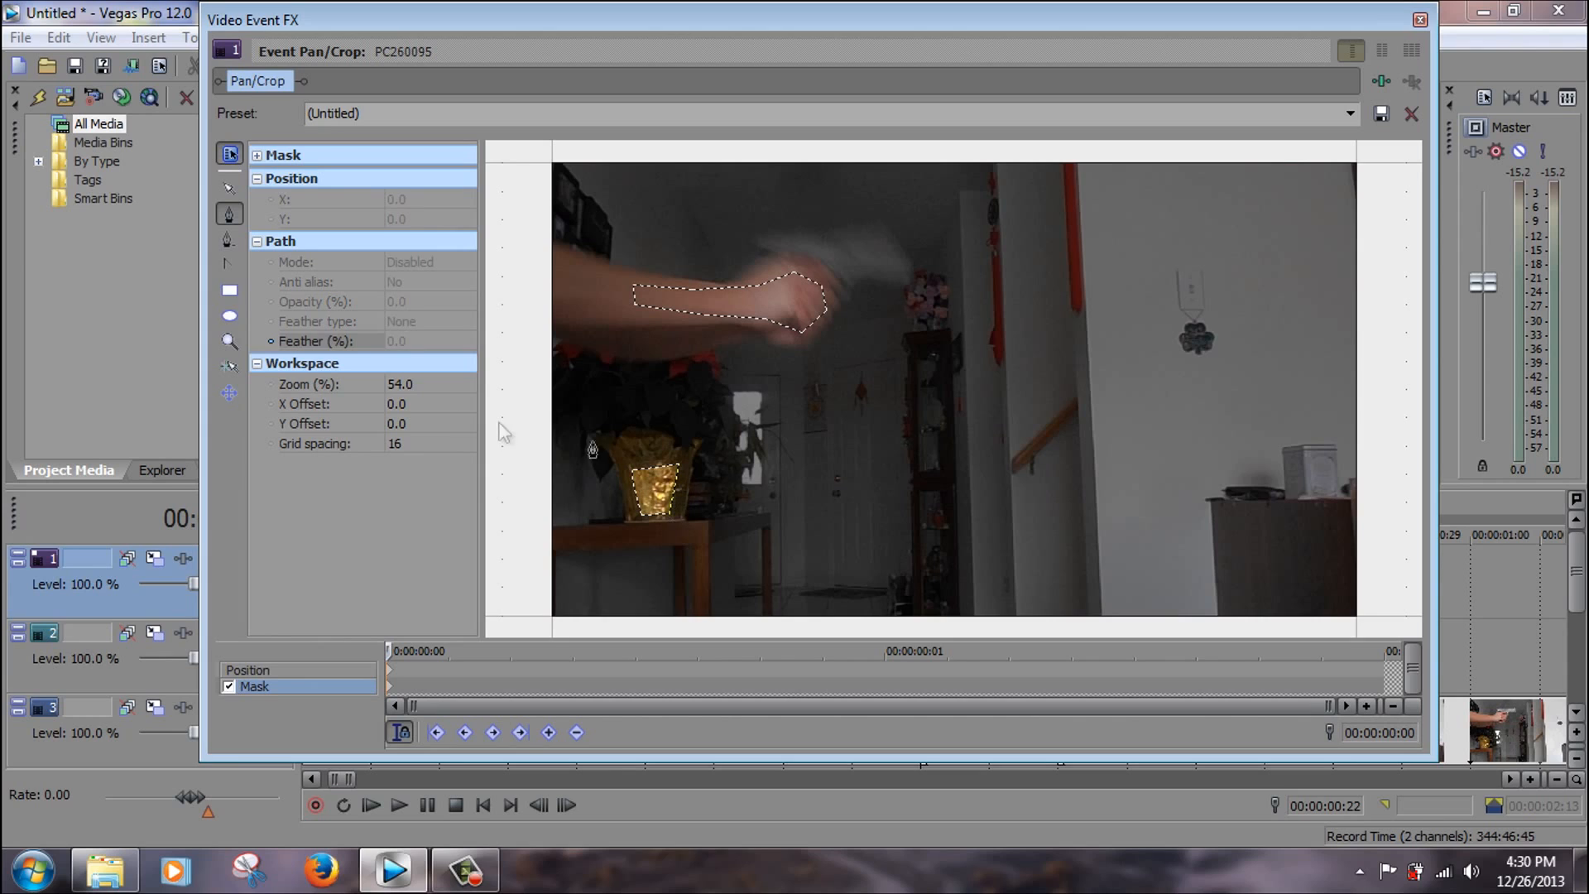
Select the flowerpot mask path, set its feather type to Both and its feather to 20.9%, and check the preview.
left_click(653, 471)
left_click(418, 301)
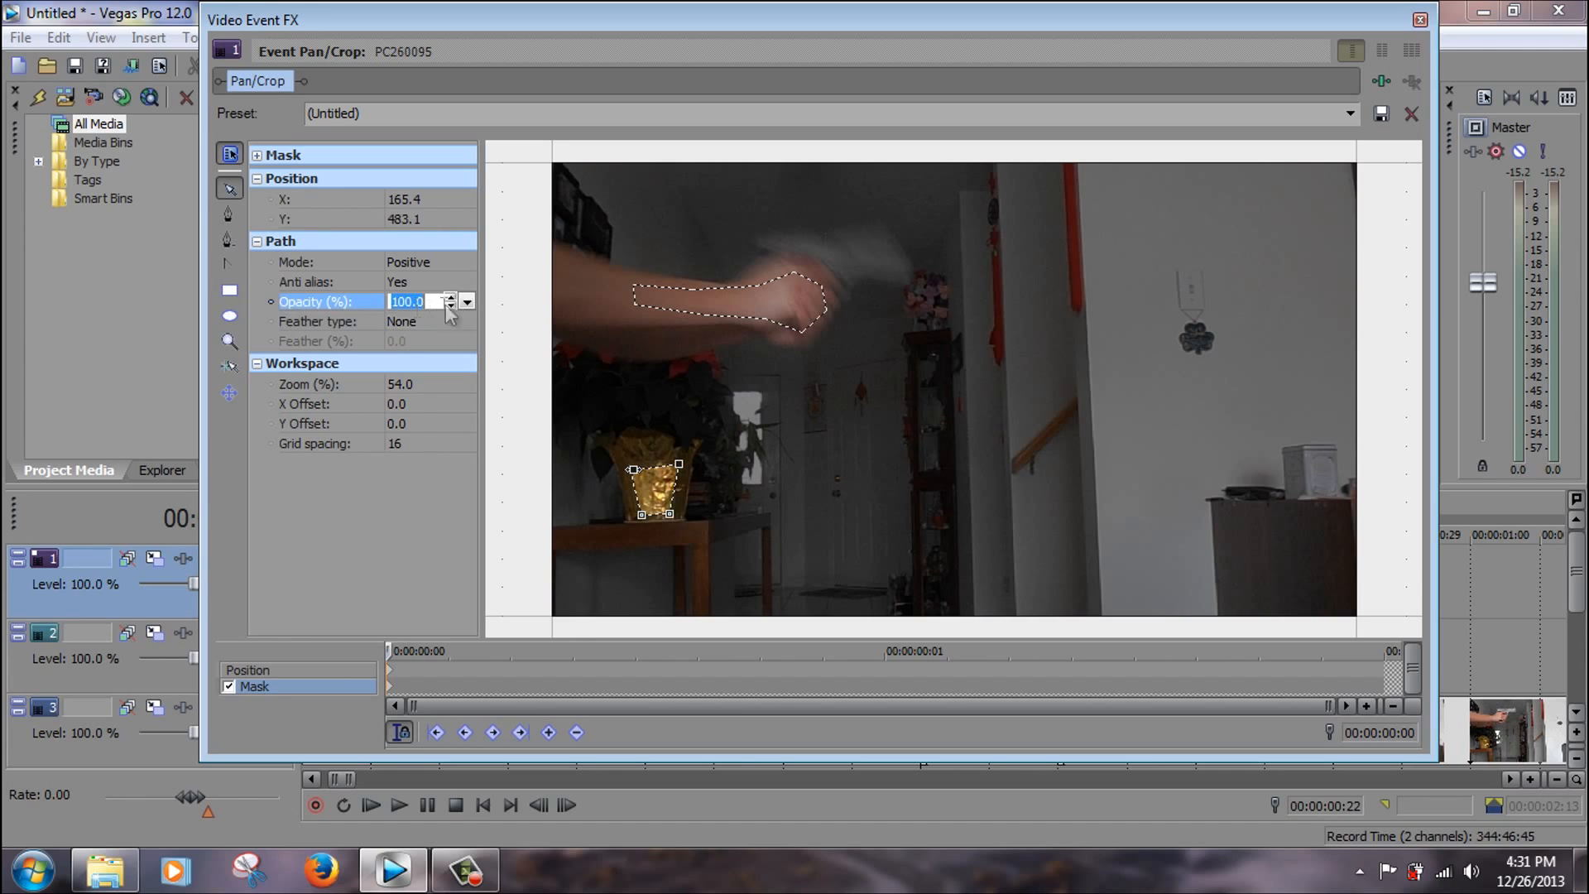
left_click(468, 321)
left_click(443, 377)
left_click(447, 341)
left_click(467, 341)
left_click_drag(406, 363, 433, 362)
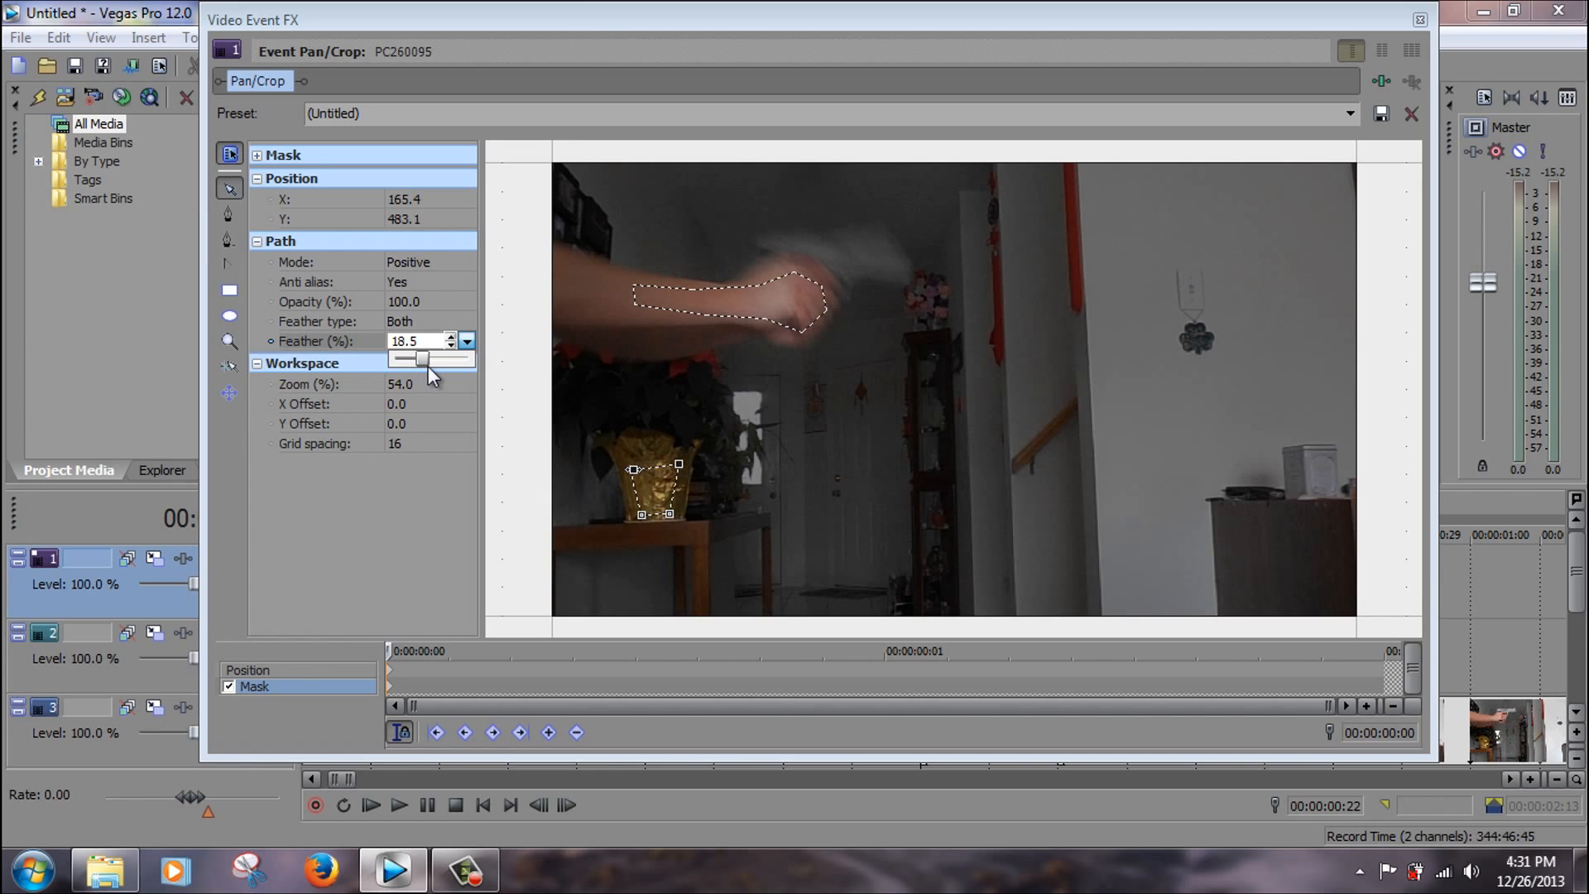
left_click_drag(429, 366, 436, 364)
left_click_drag(570, 21, 630, 392)
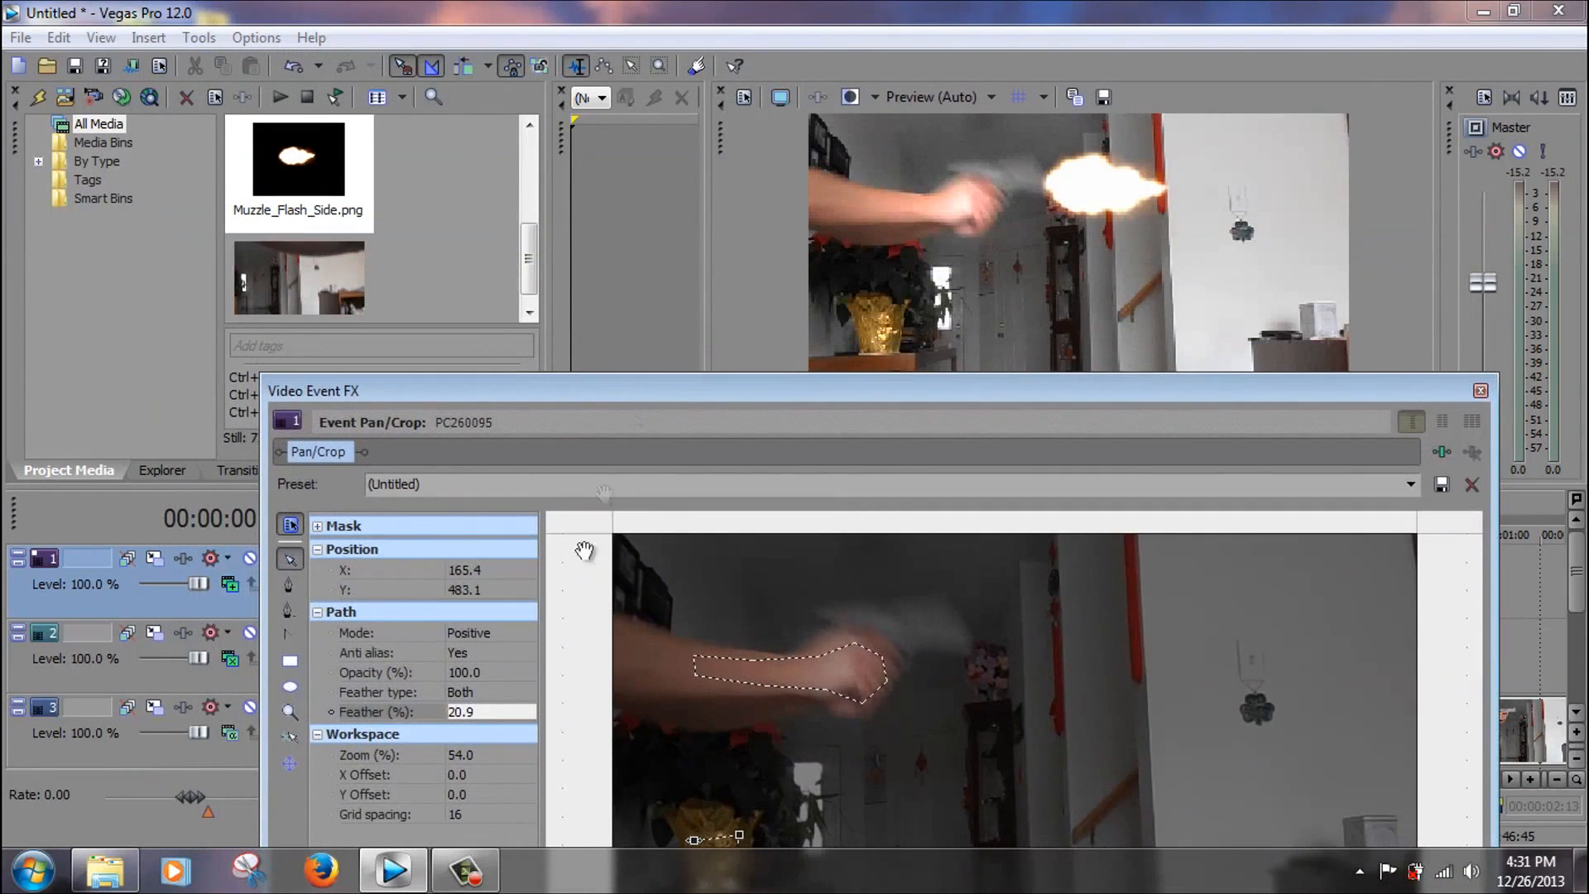
Reduce the flowerpot mask's opacity to 72.5%.
left_click(482, 677)
left_click_drag(526, 697, 518, 698)
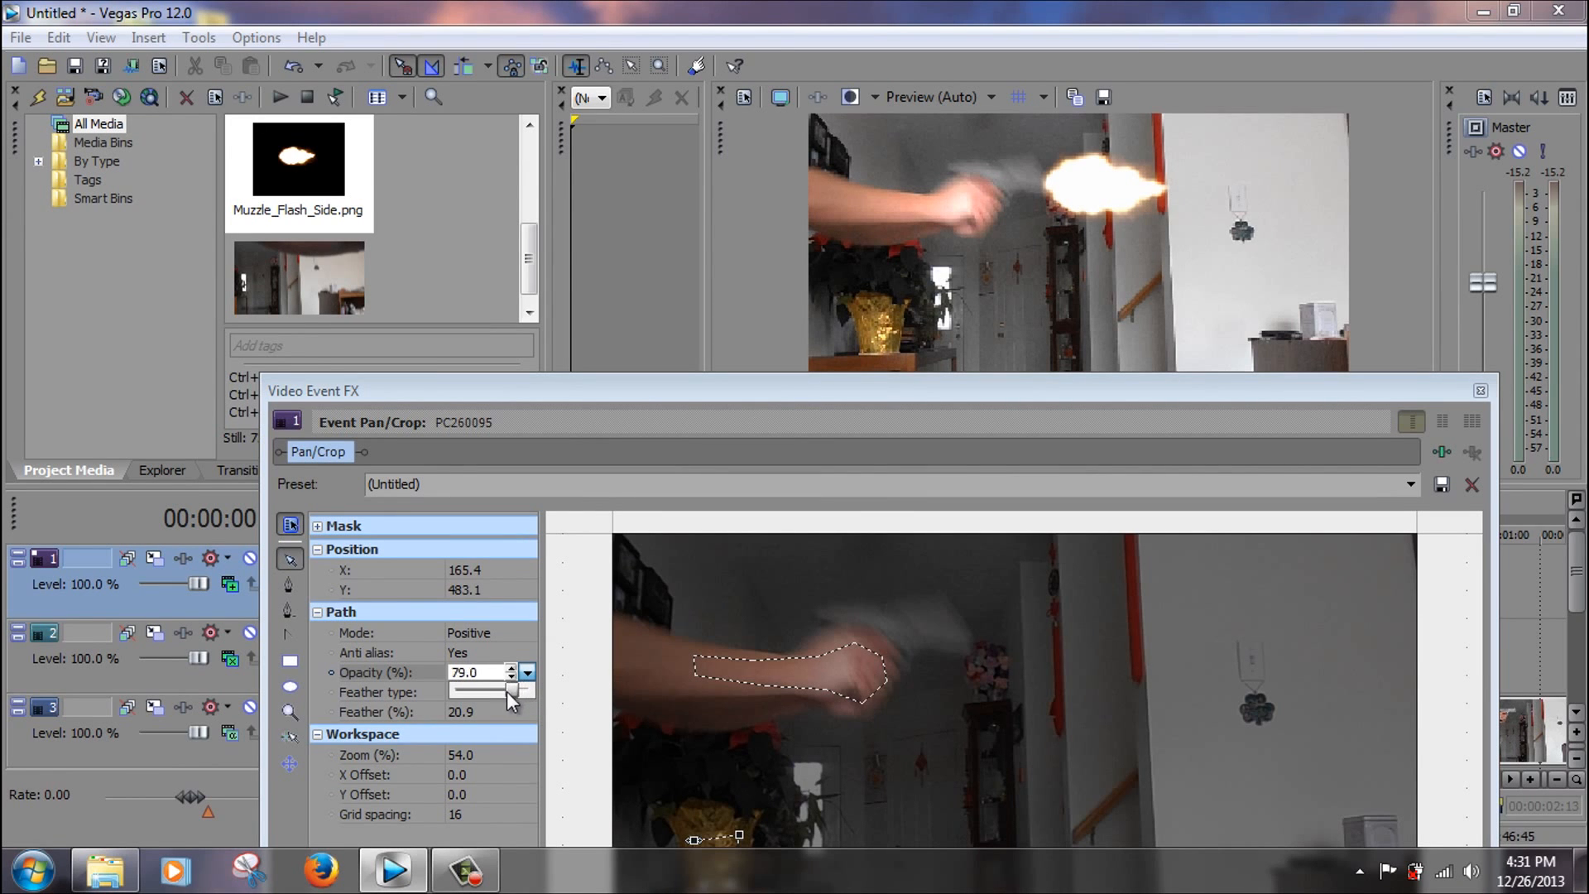
left_click_drag(870, 395, 679, 29)
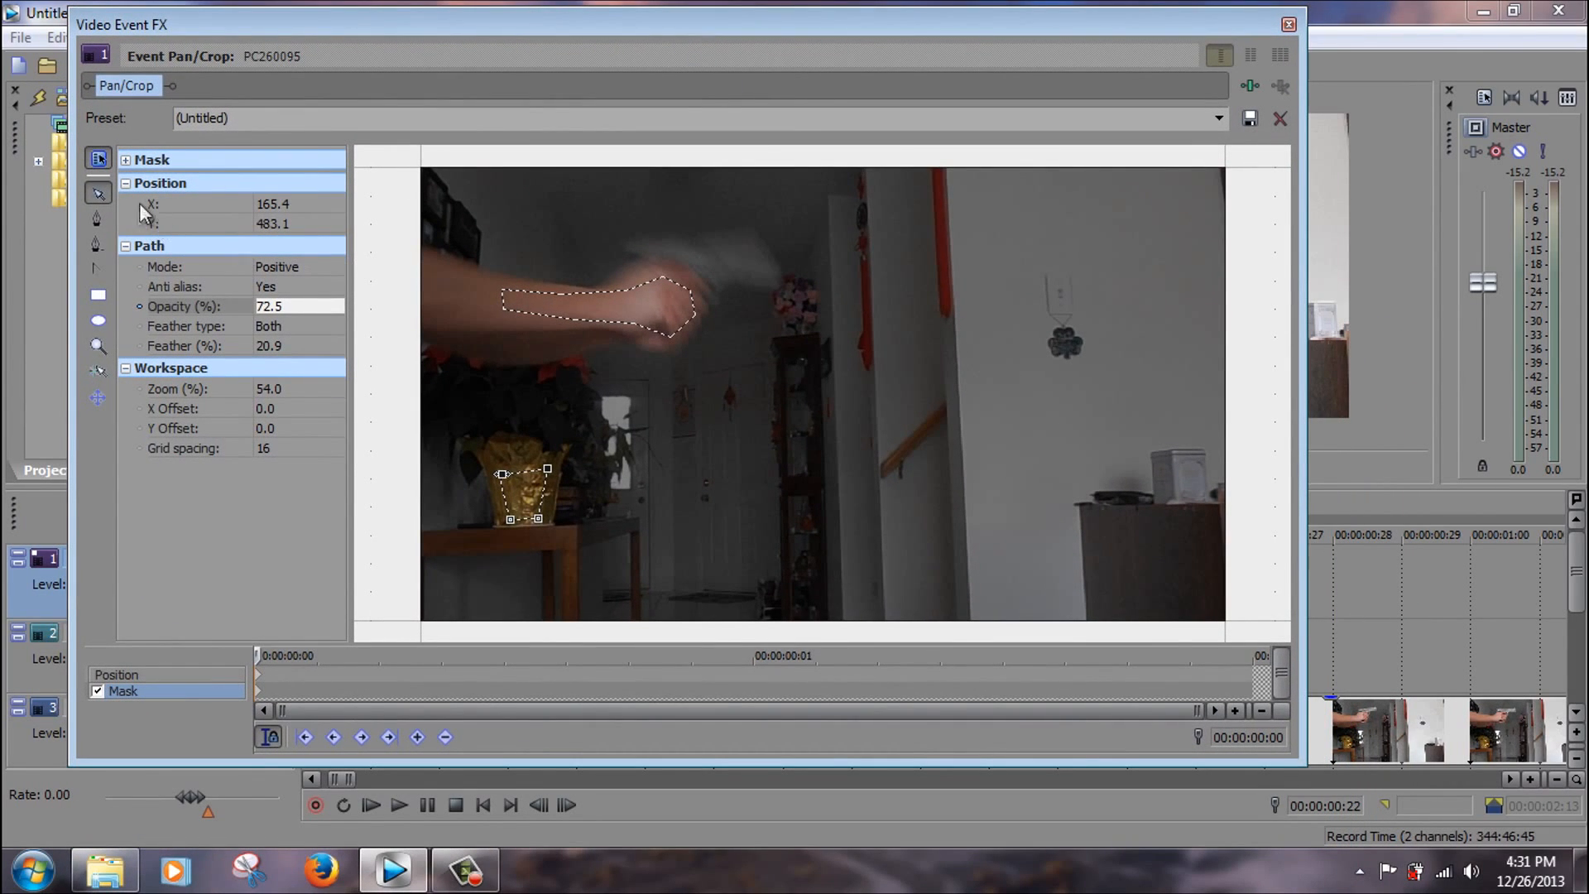
Draw a third closed mask path with six points over the white wall, the stair railing and part of the cabinet.
left_click(97, 219)
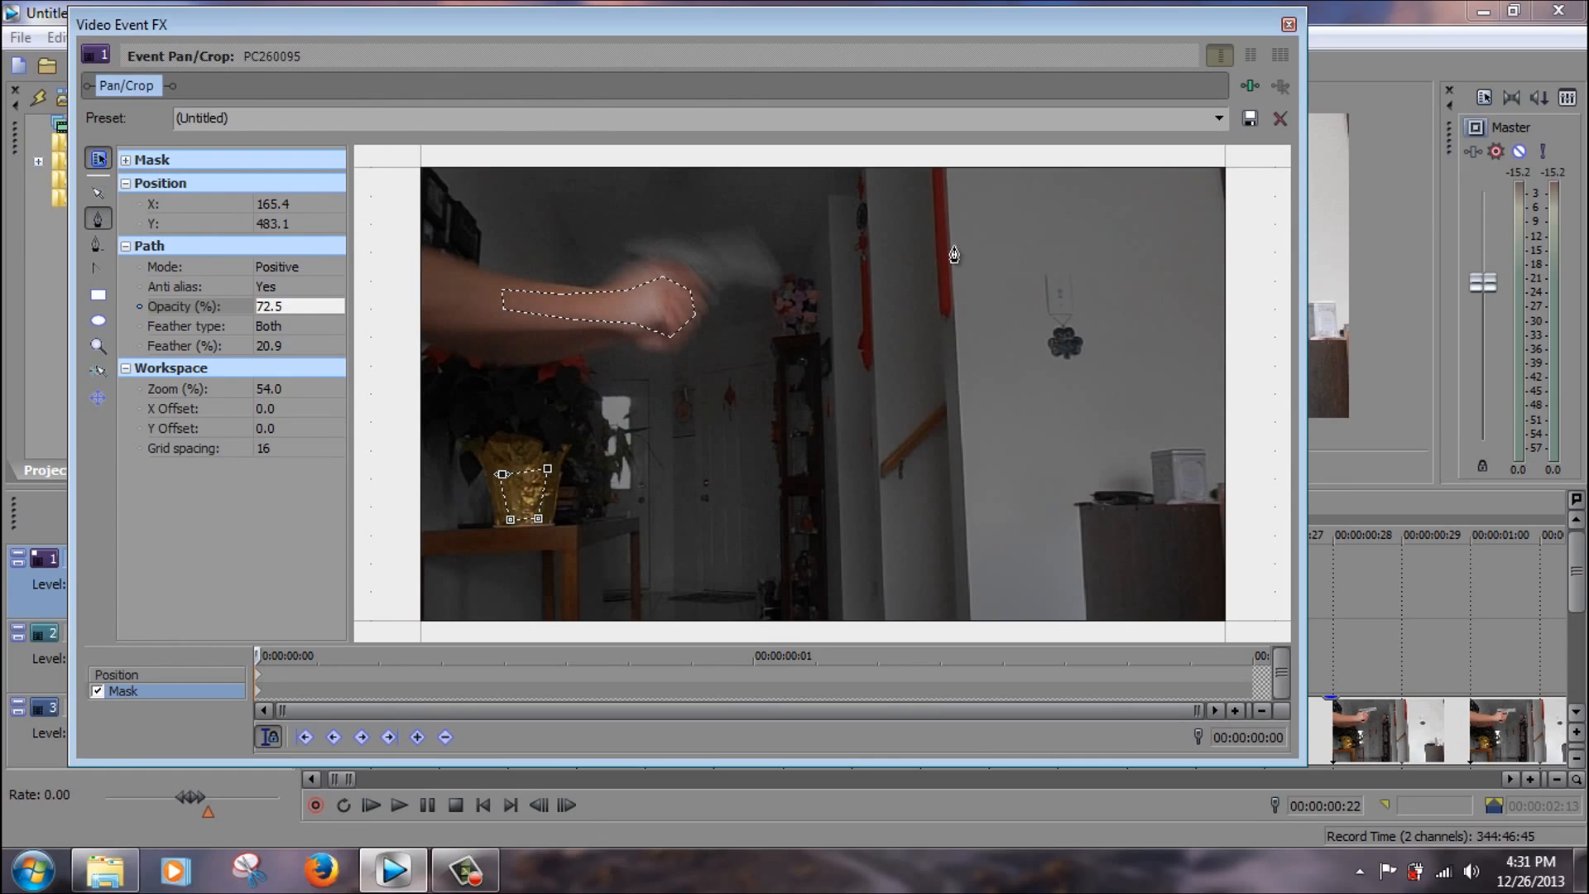
left_click_drag(883, 278, 886, 314)
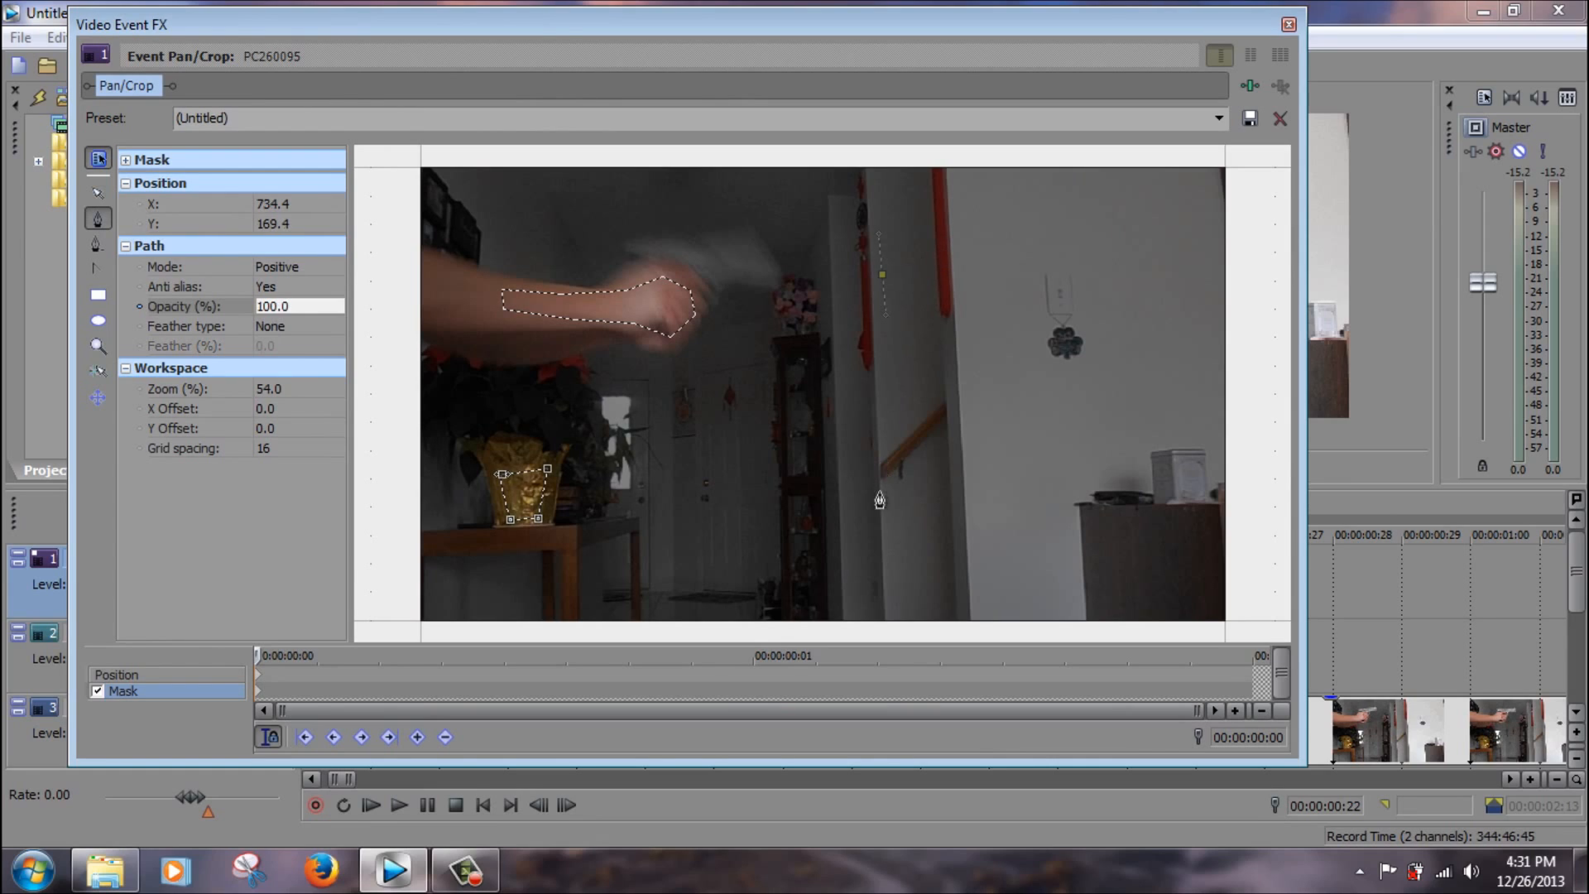
left_click(895, 548)
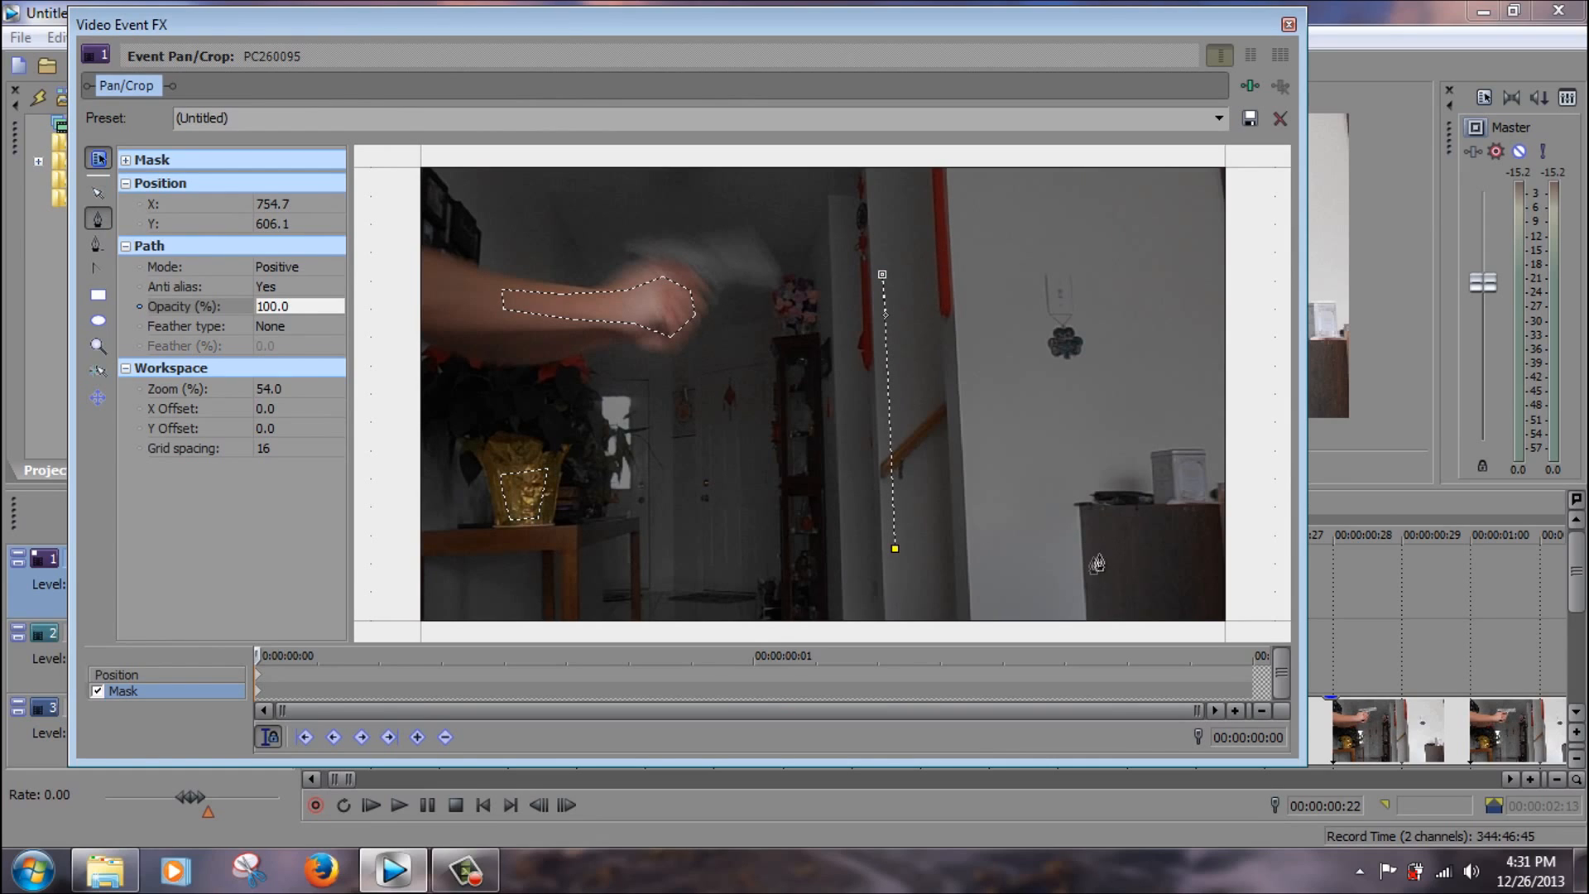
left_click(1078, 569)
left_click(1178, 545)
left_click(1184, 388)
left_click(1149, 270)
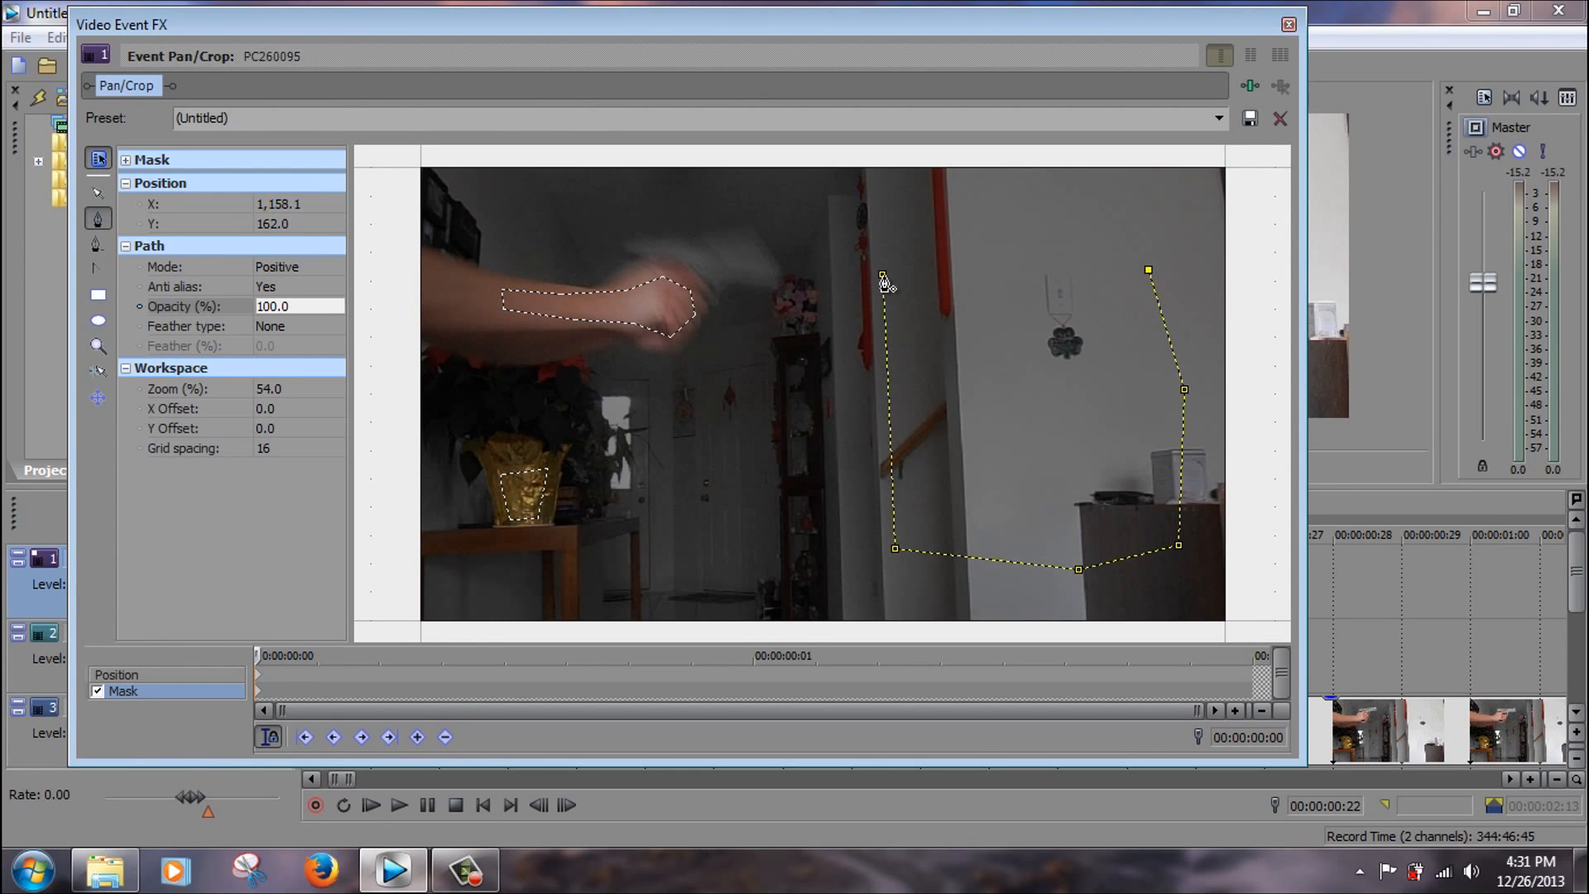
left_click(882, 274)
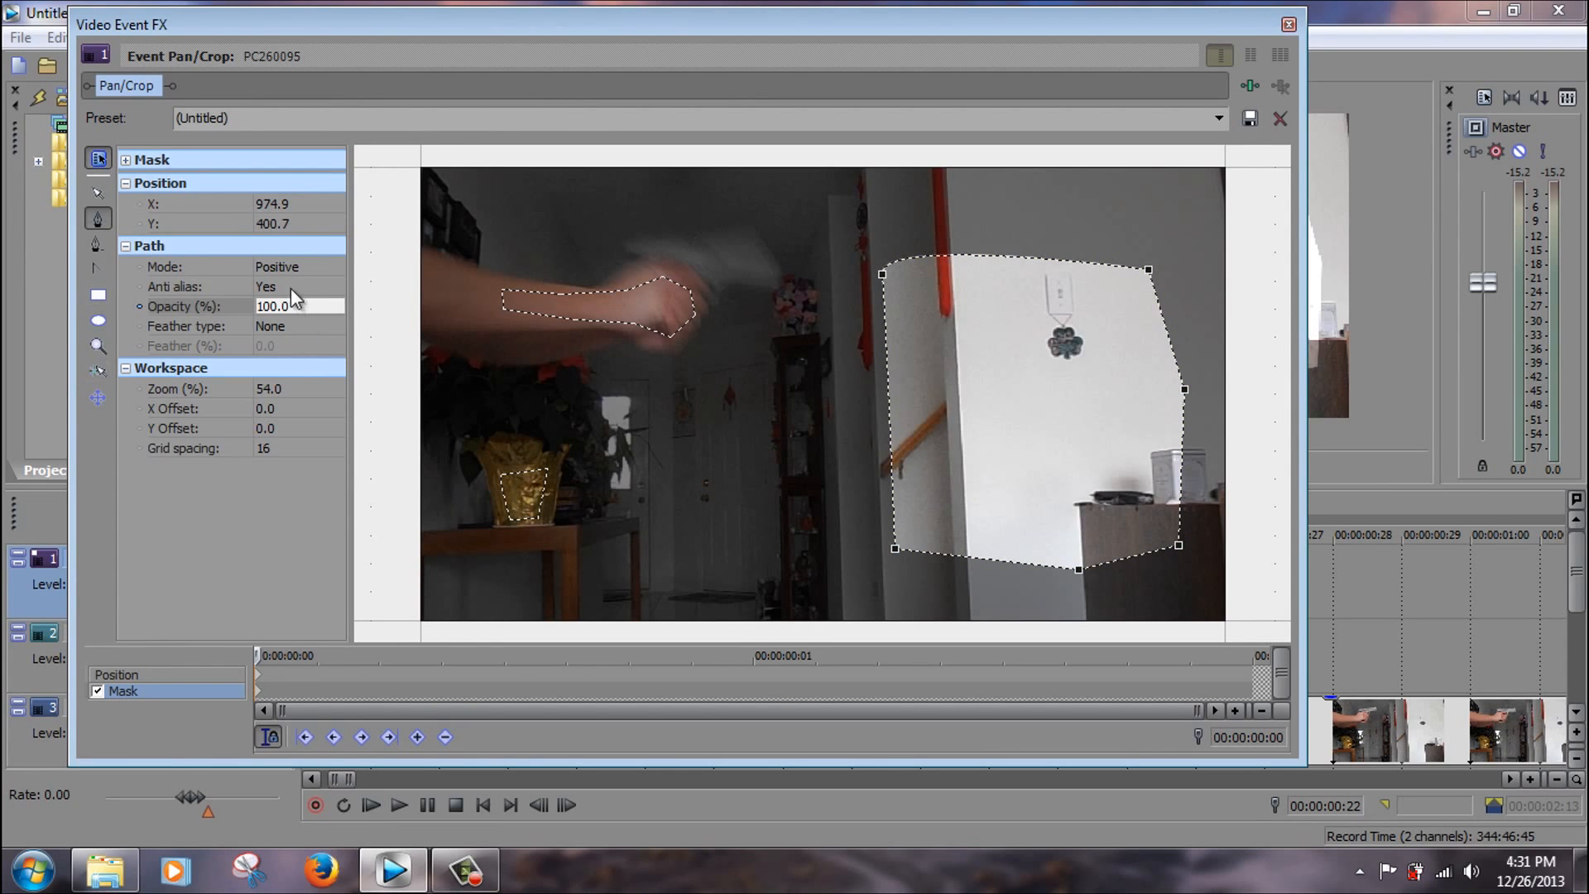
Check the wall glow in the preview and lower the wall mask's opacity to 27.4%.
left_click_drag(478, 24, 594, 452)
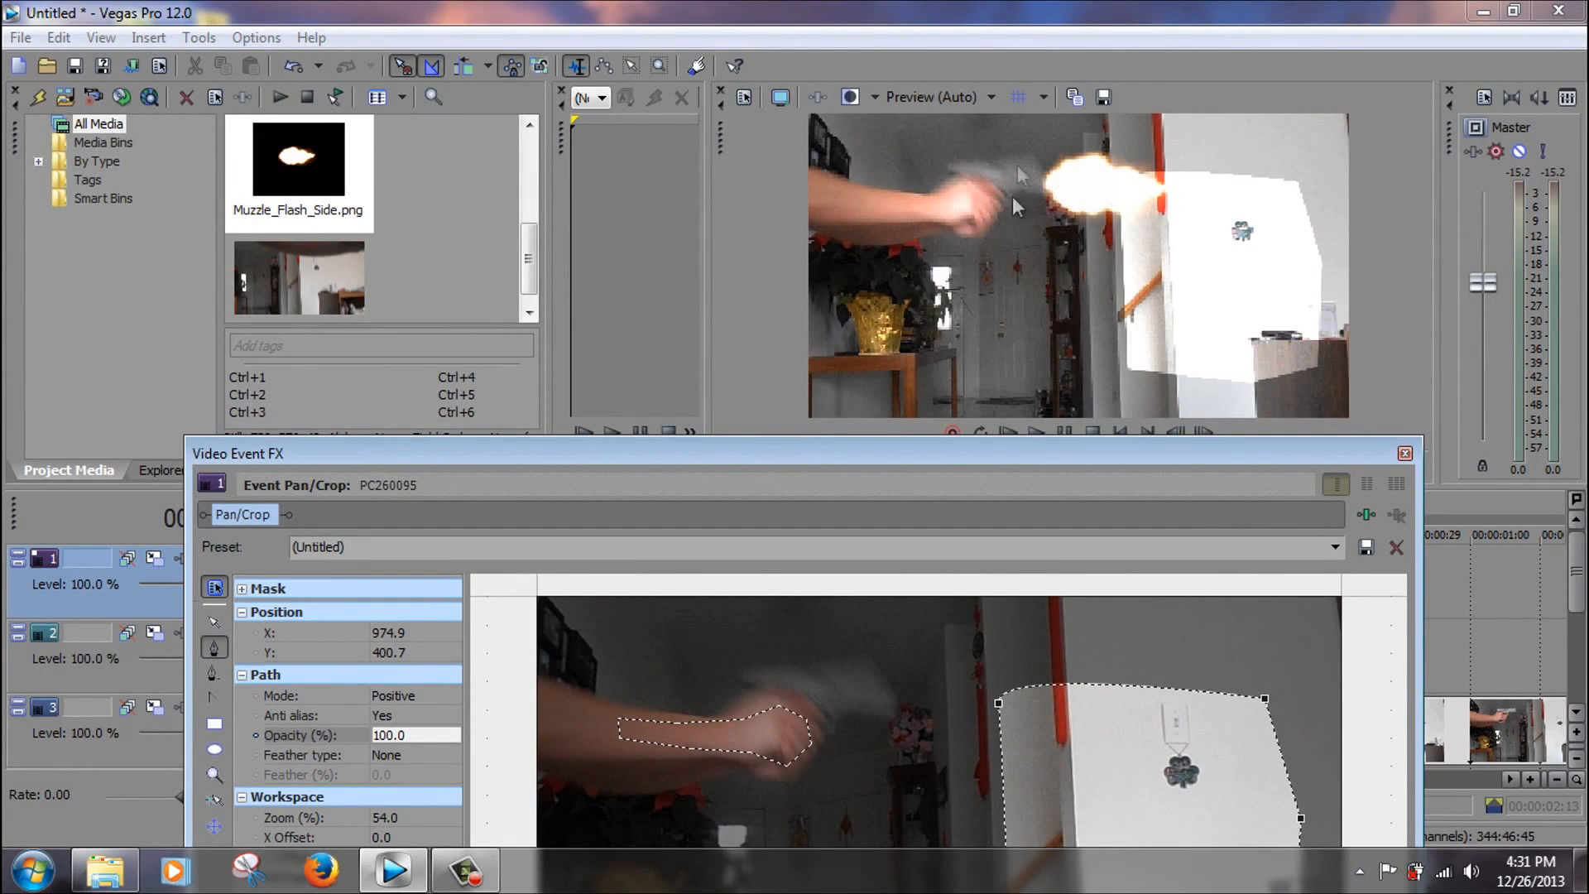
left_click_drag(1165, 454, 1147, 250)
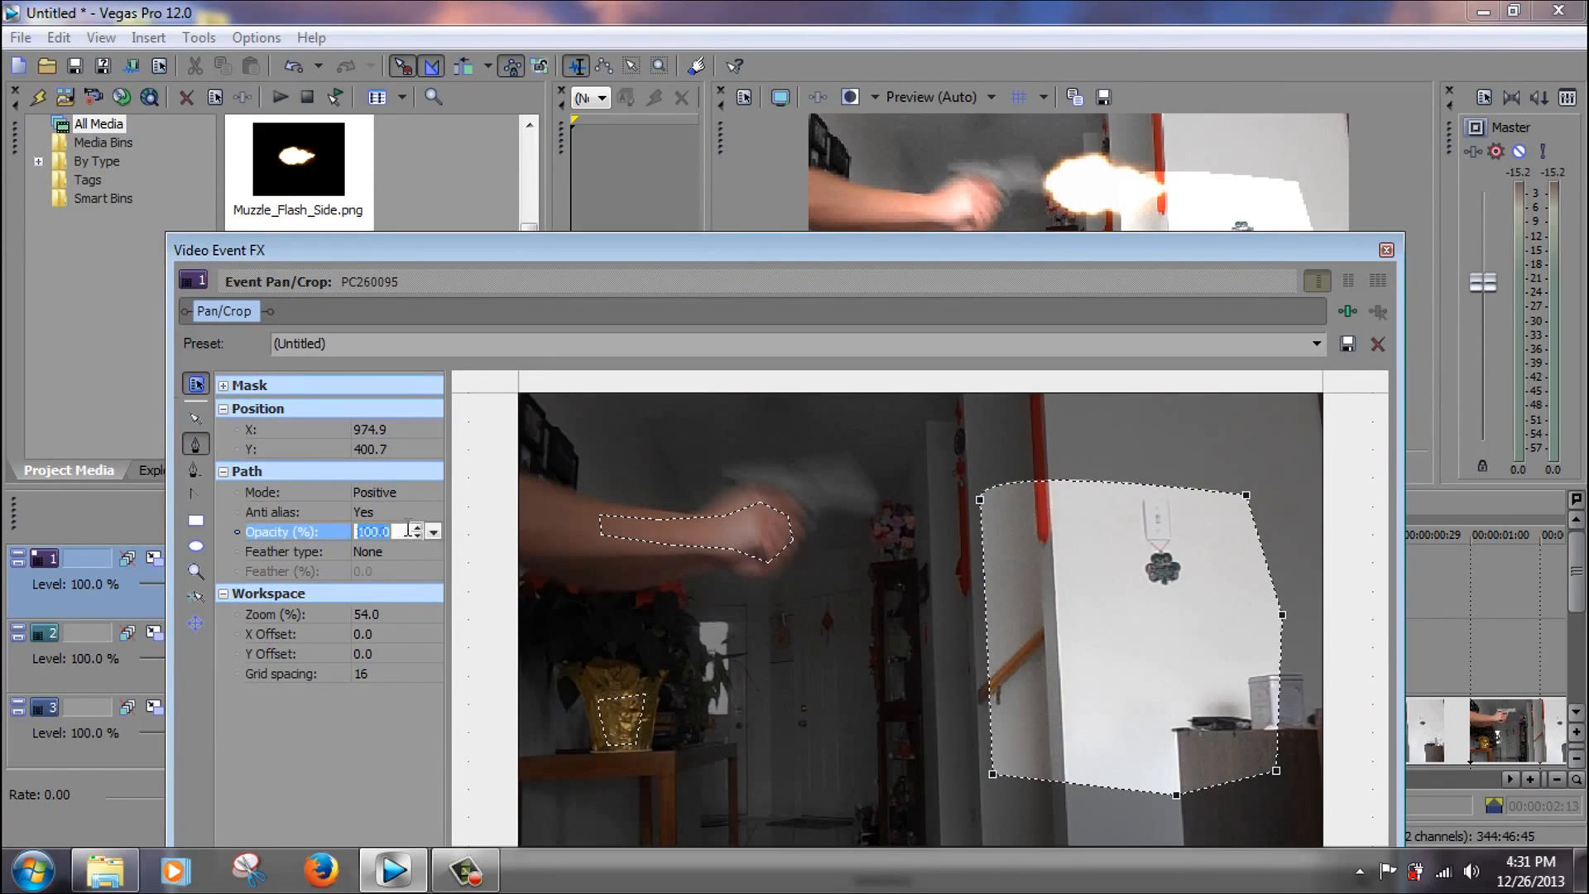
left_click(433, 531)
left_click_drag(432, 550, 388, 561)
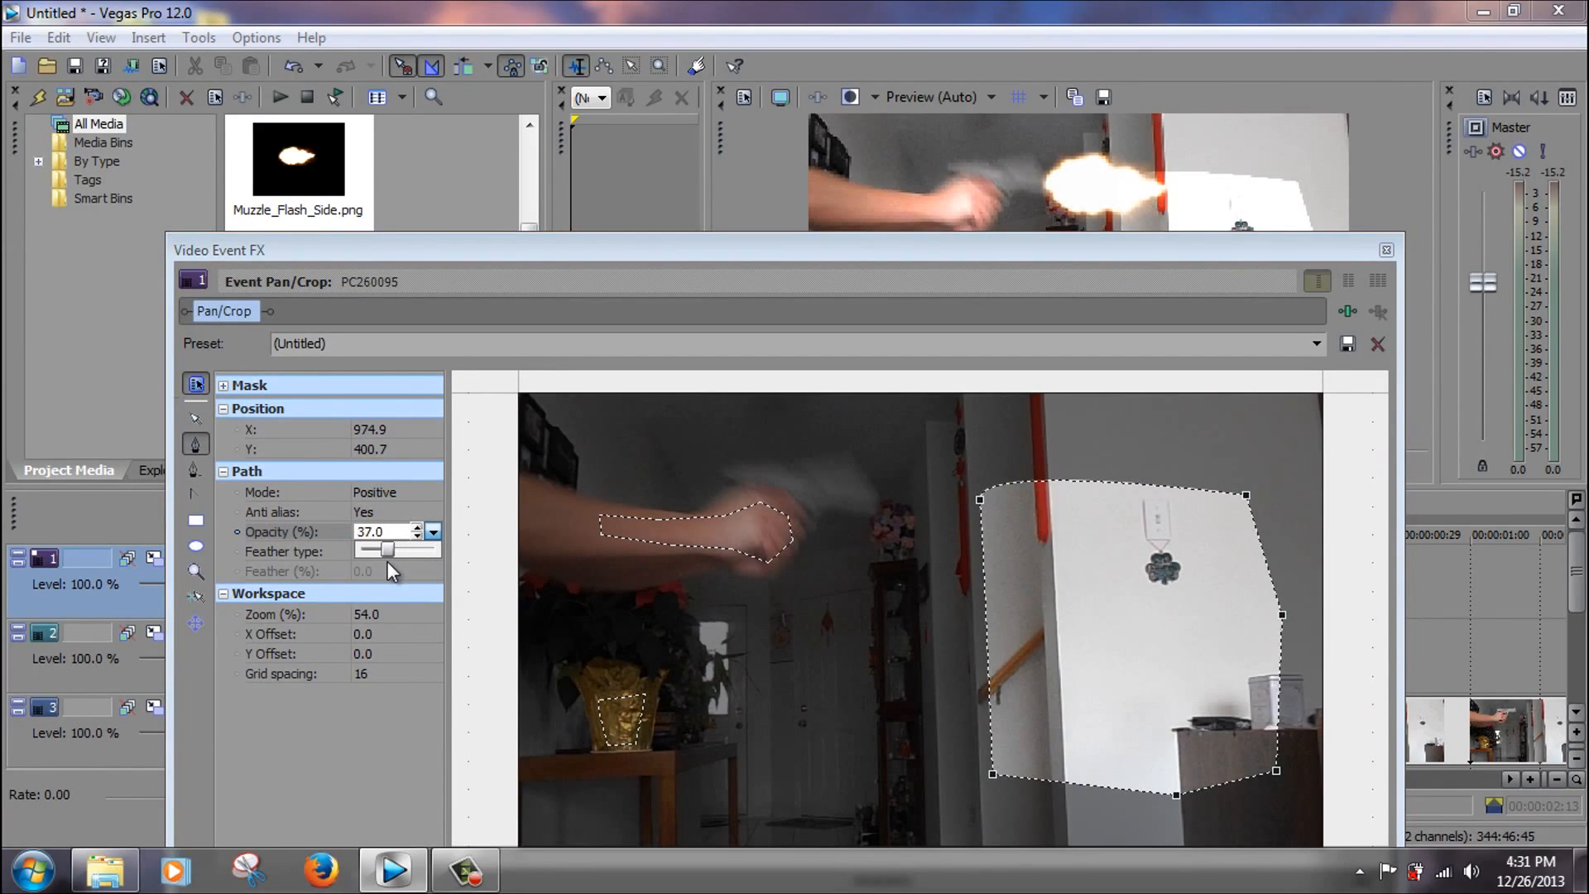
left_click(296, 550)
Set the wall mask's feather type to Both and its feather to 50%.
left_click(432, 551)
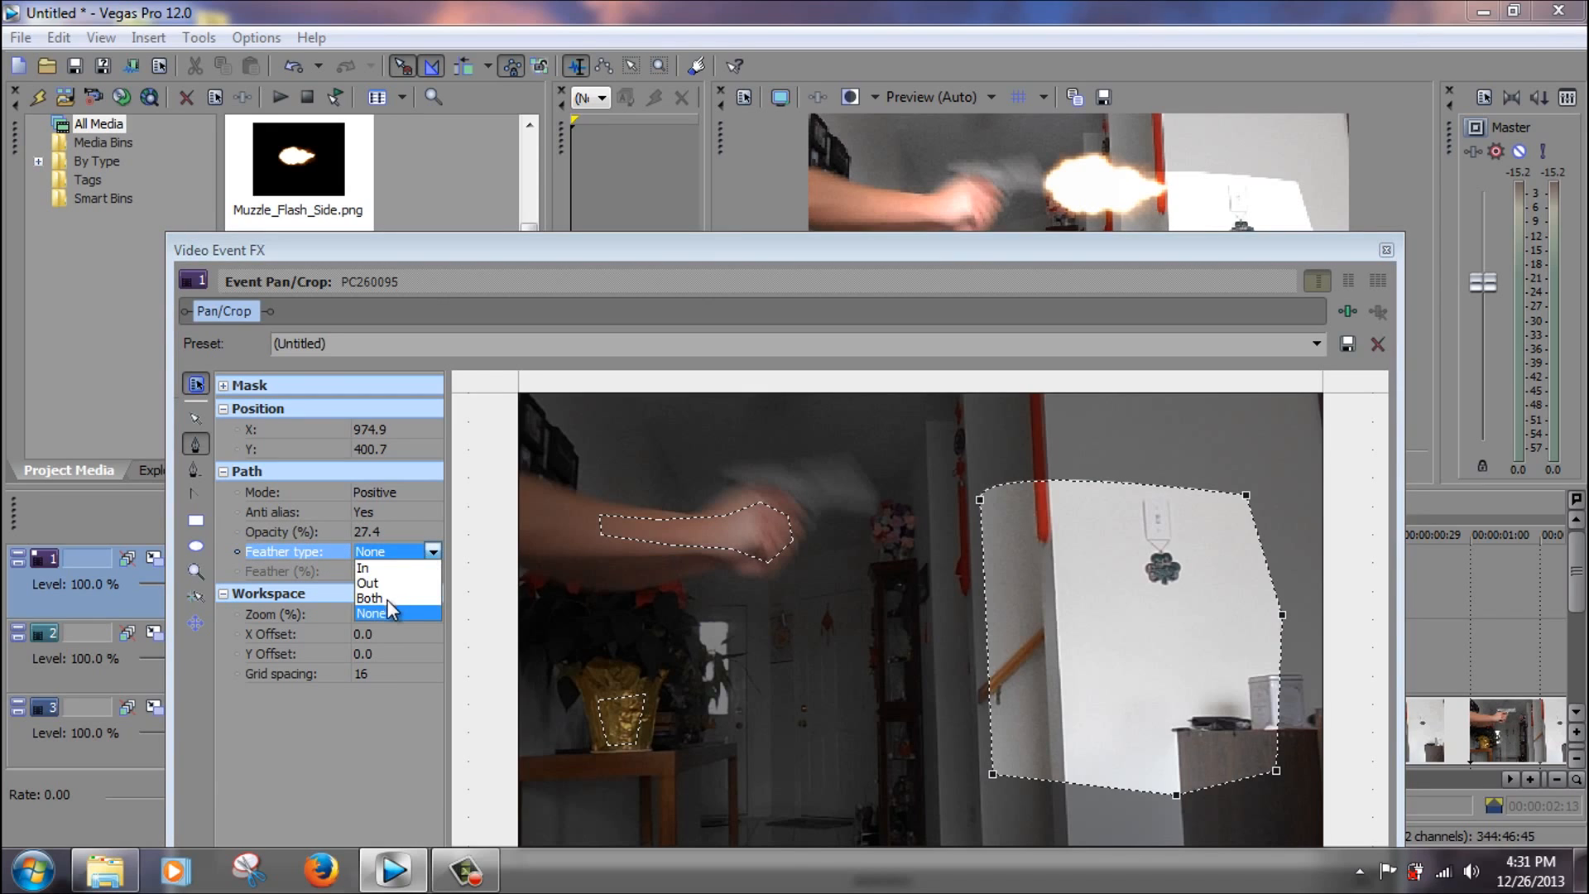
left_click(386, 598)
left_click(405, 571)
left_click(432, 571)
left_click_drag(362, 592, 480, 595)
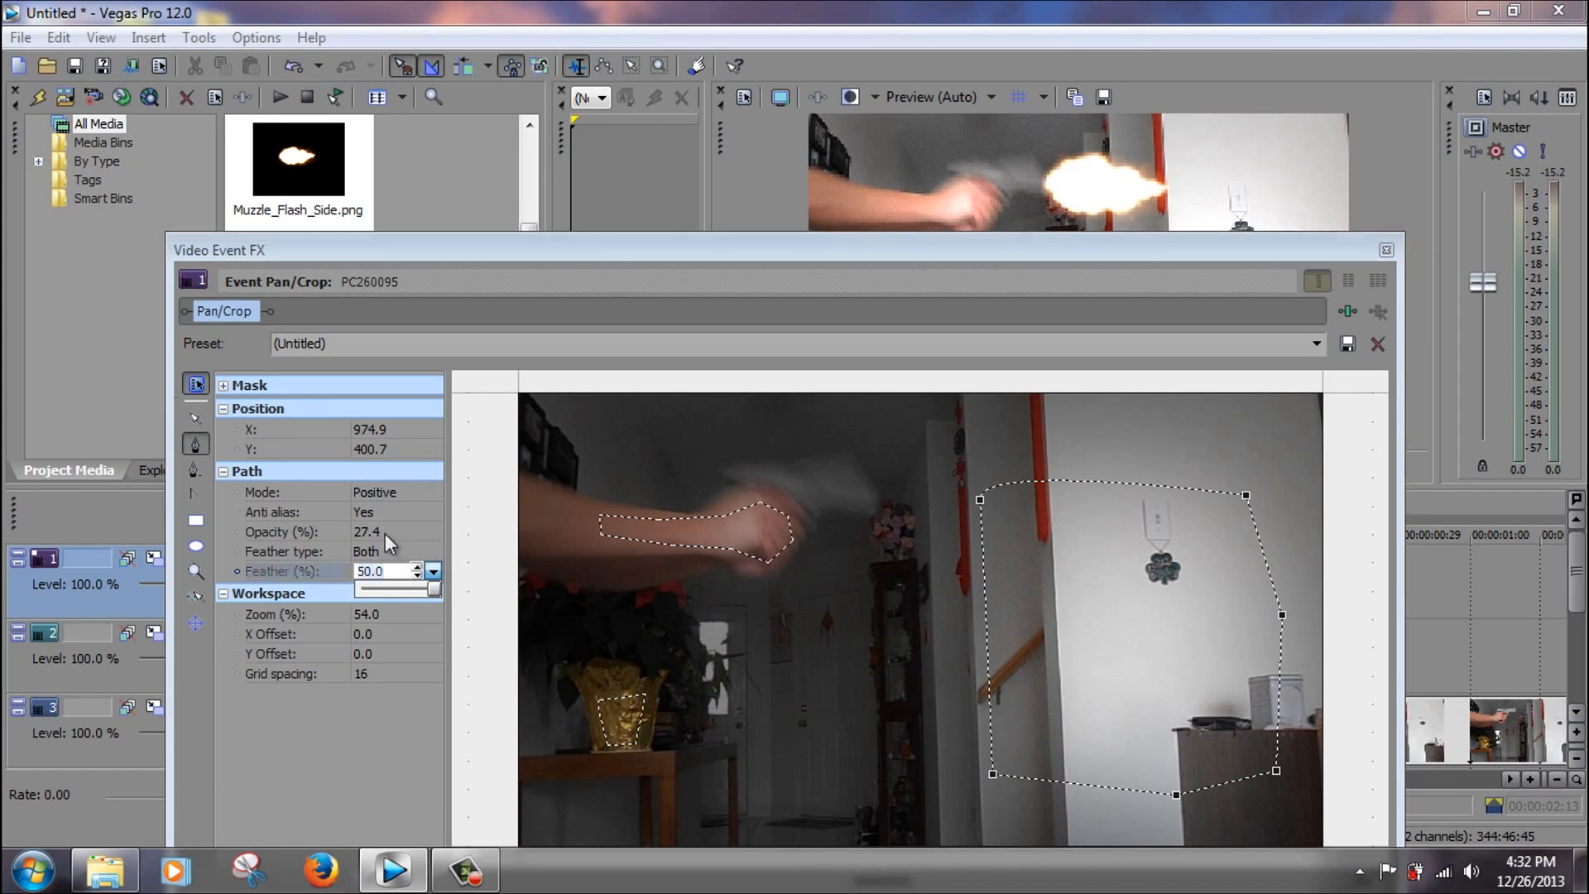
Fine-tune the wall mask's opacity and close the Event Pan/Crop window.
left_click(384, 533)
left_click(431, 531)
left_click_drag(371, 552, 367, 553)
left_click_drag(814, 248, 802, 390)
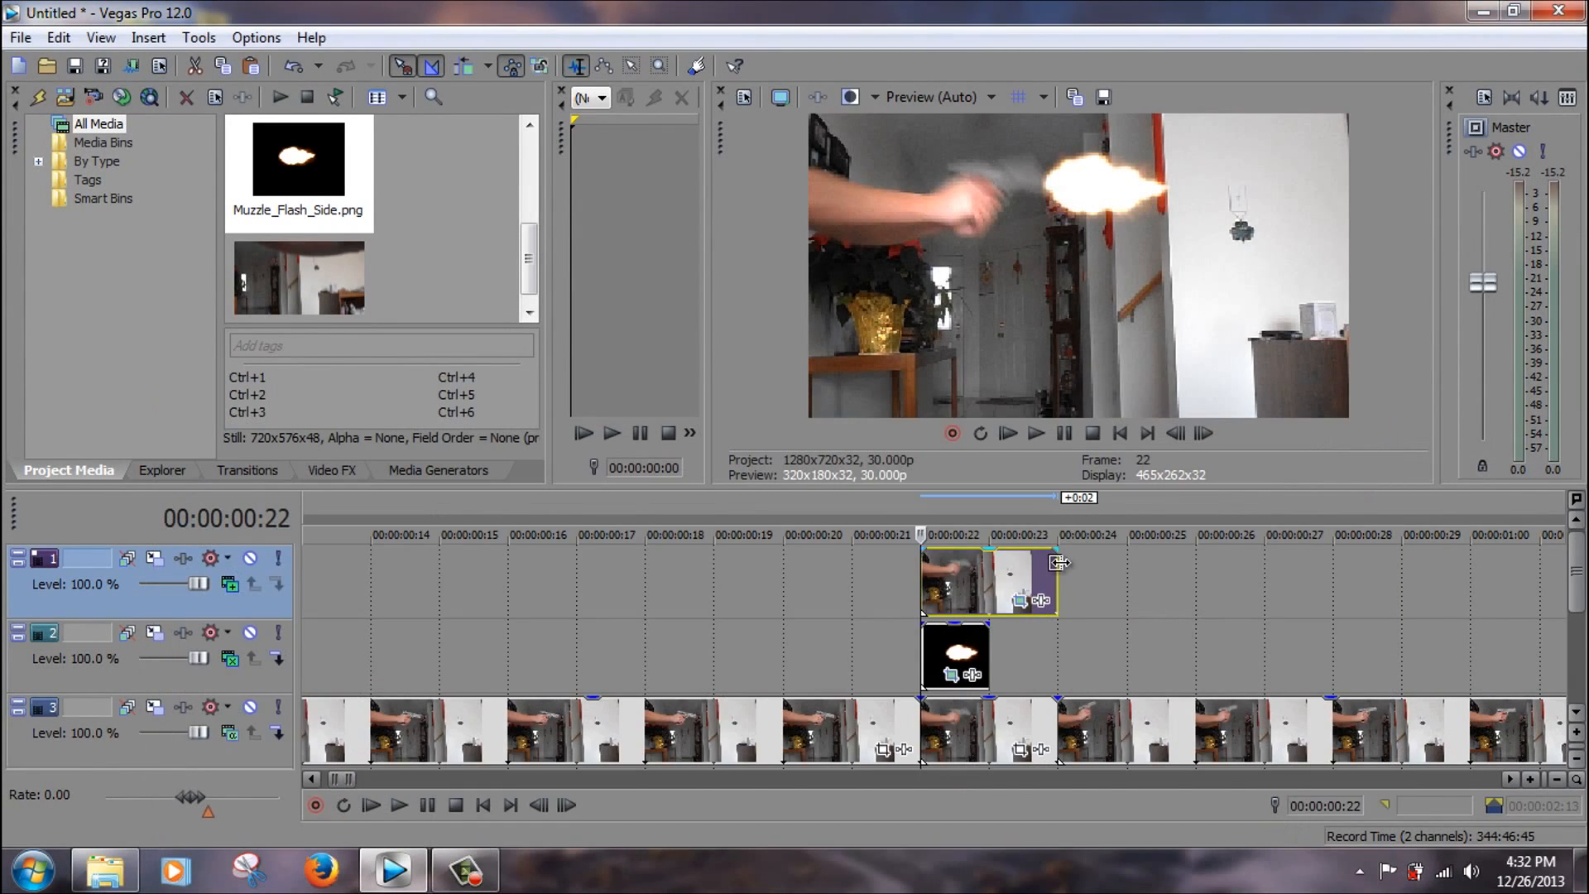
Step back and forth between 00:00:00:21 and 00:00:00:24 to compare the scene with and without the flash and glow.
key("Left")
key("Right")
key("Left")
key("Right")
key("Left")
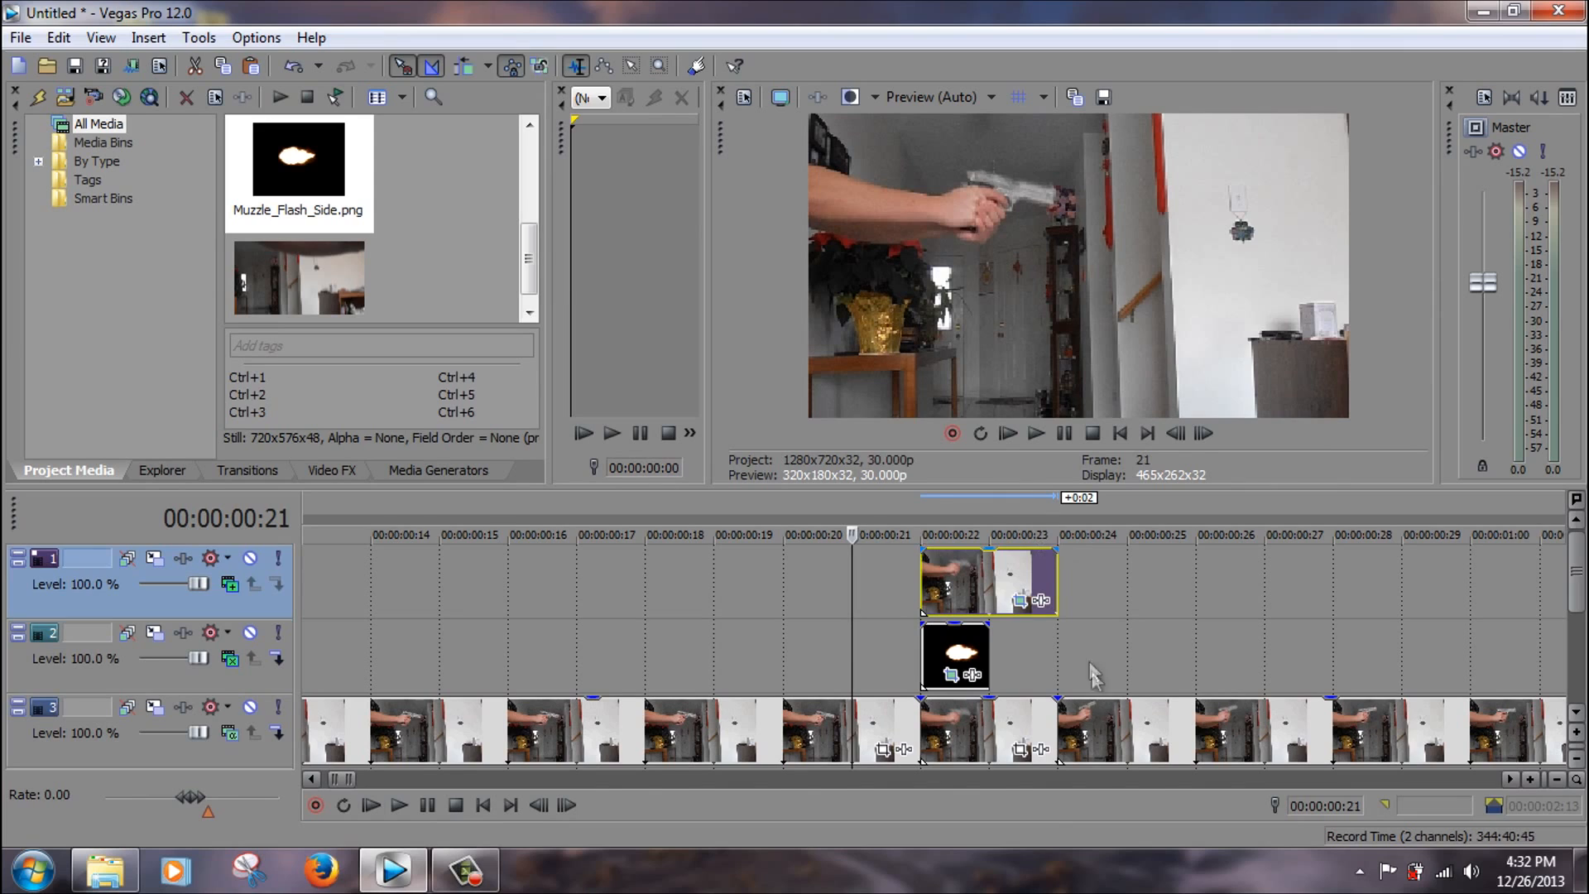
key("Right")
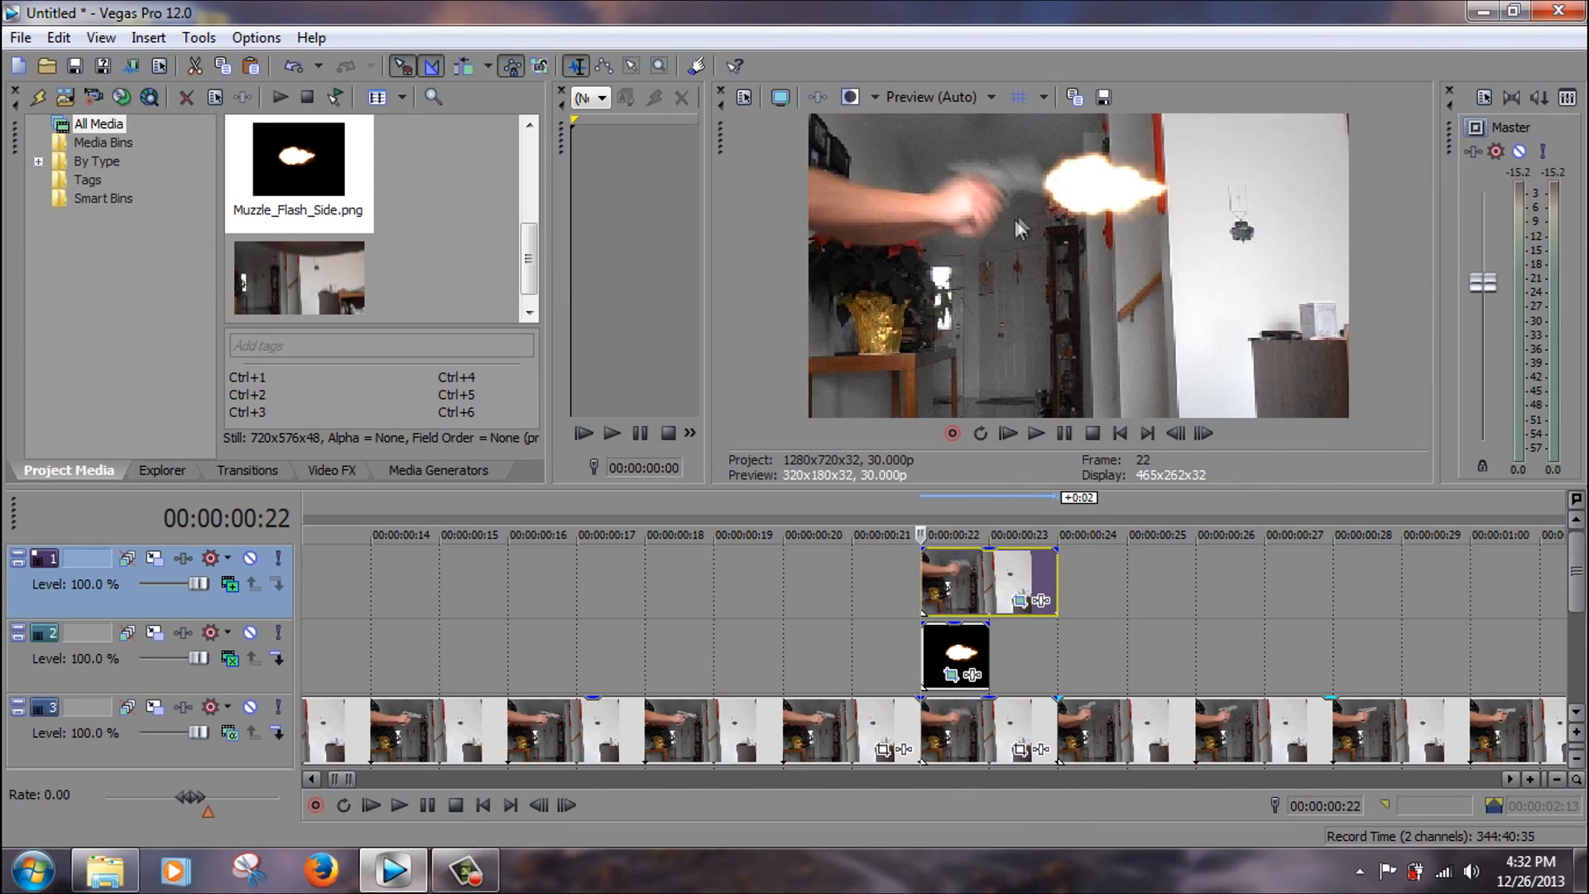
key("Left")
key("Right")
key("Left")
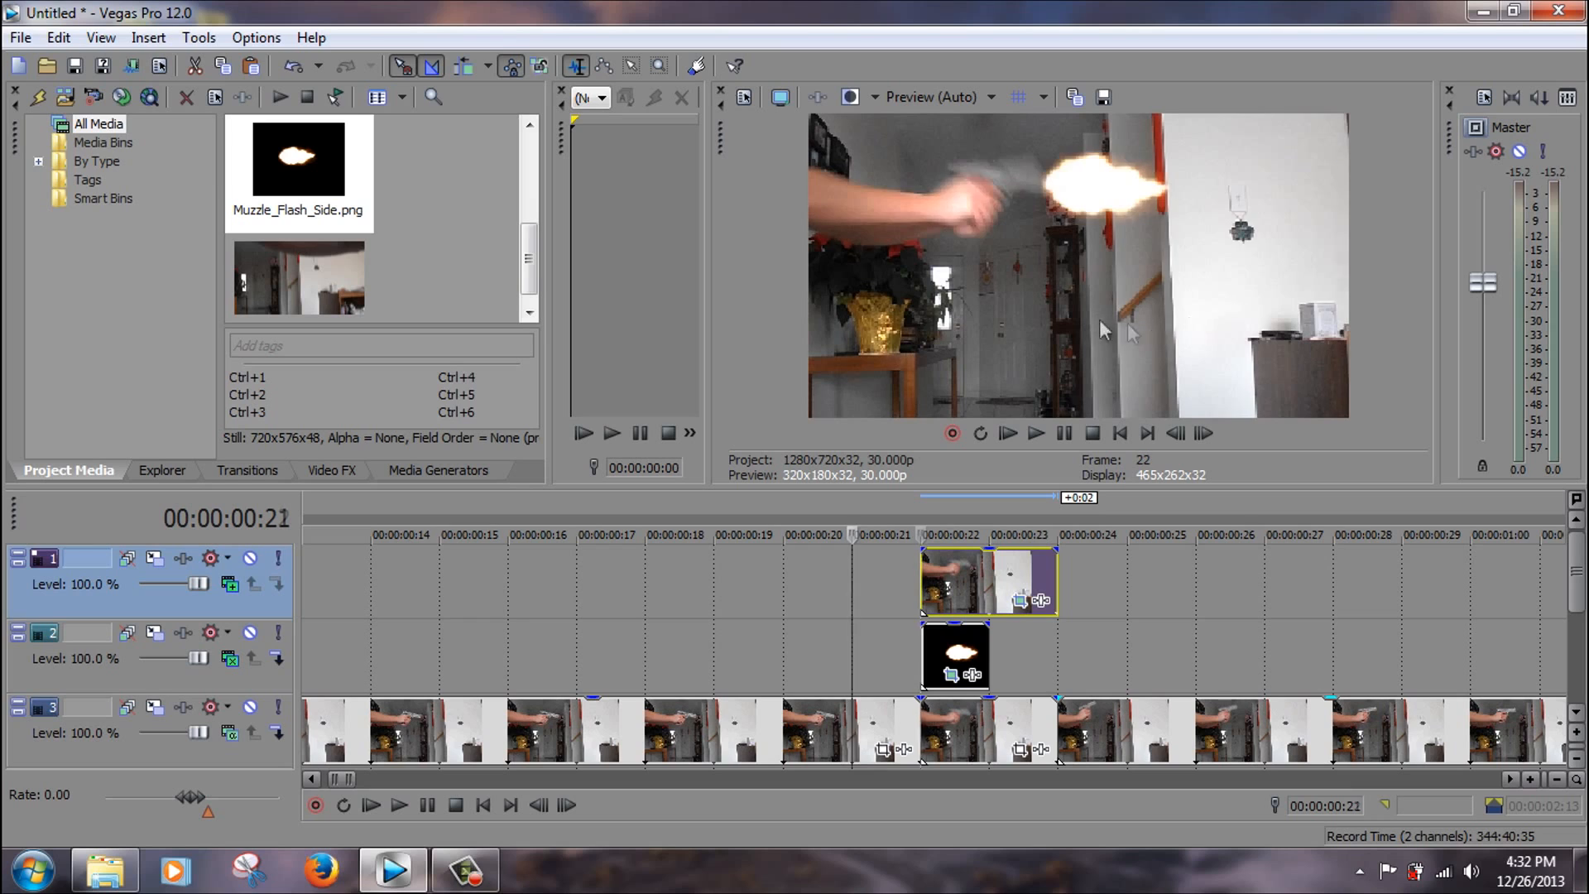
key("Right")
key("Left")
key("Right")
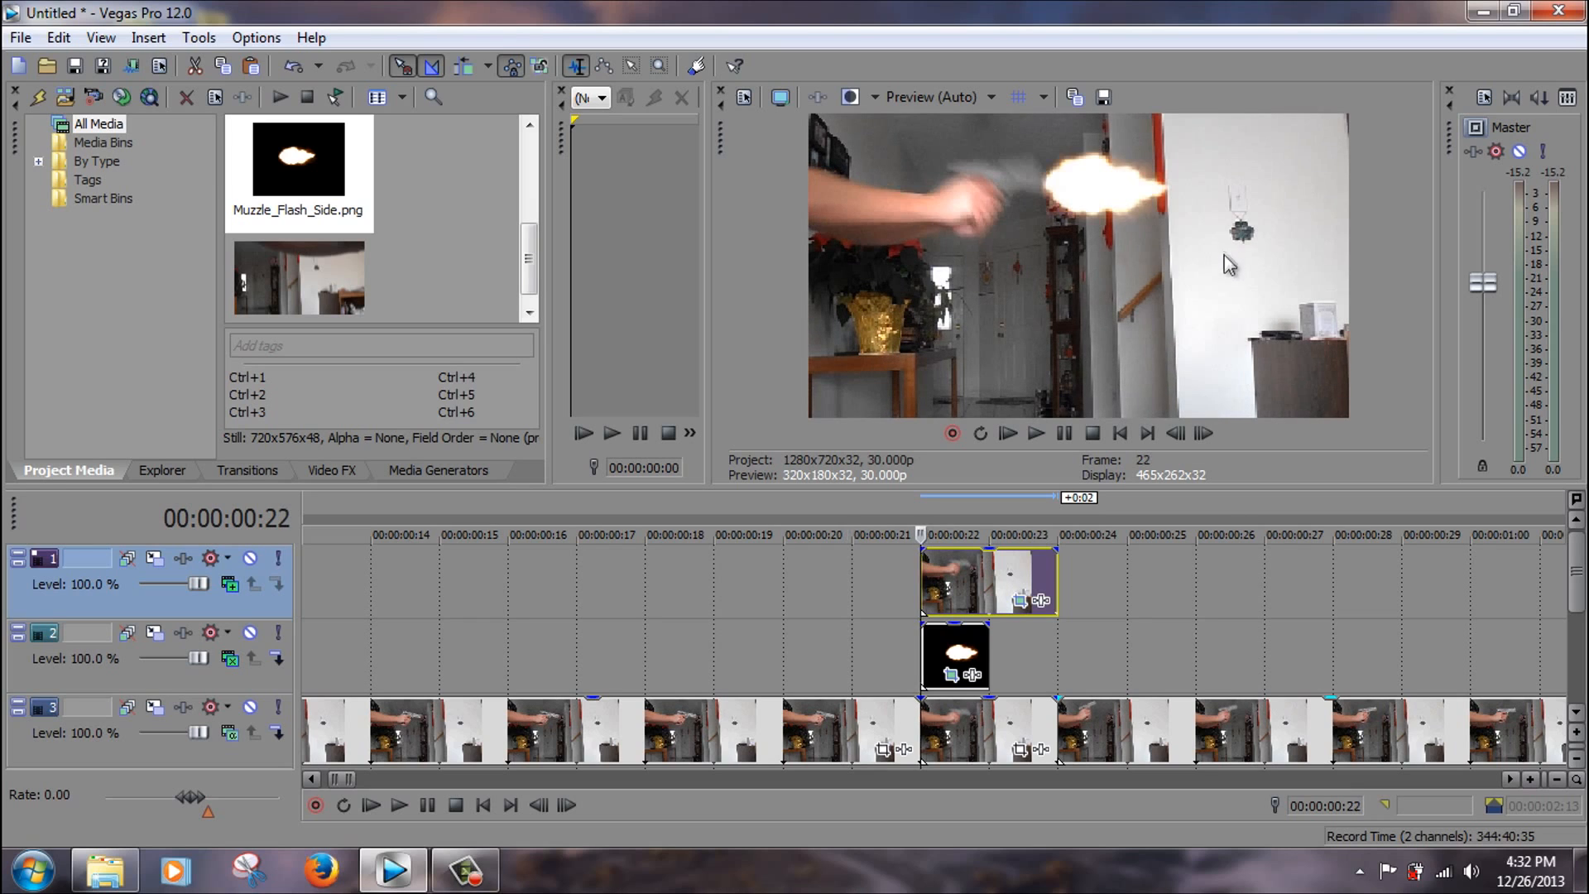
key("Left")
key("Right")
key("Right")
key("Right")
key("Left")
key("Left")
key("Right")
key("Left")
key("Right")
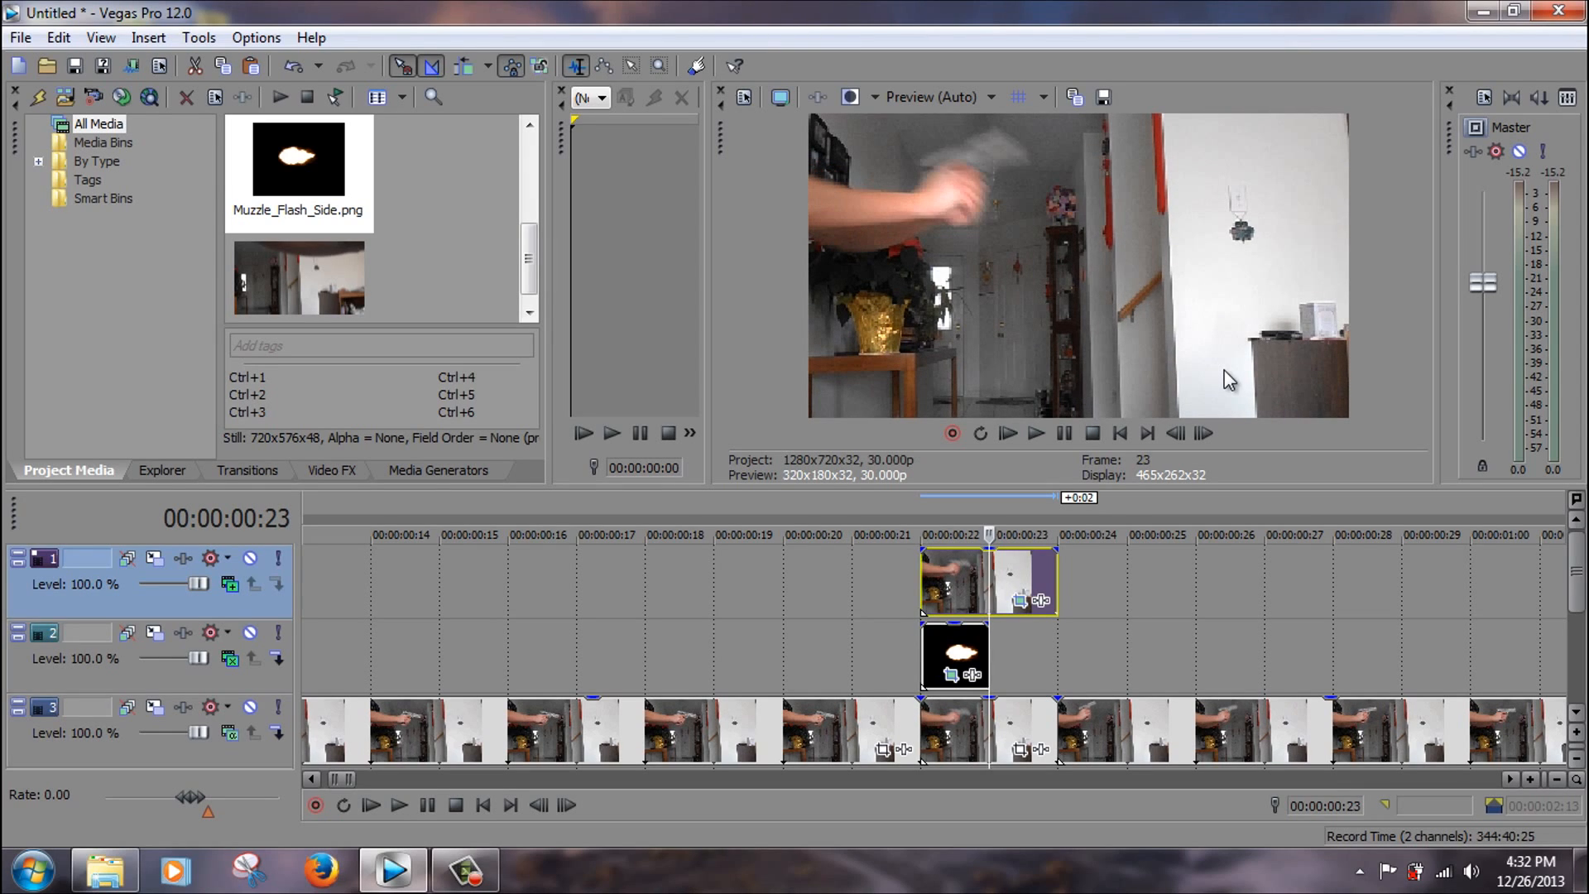
key("Right")
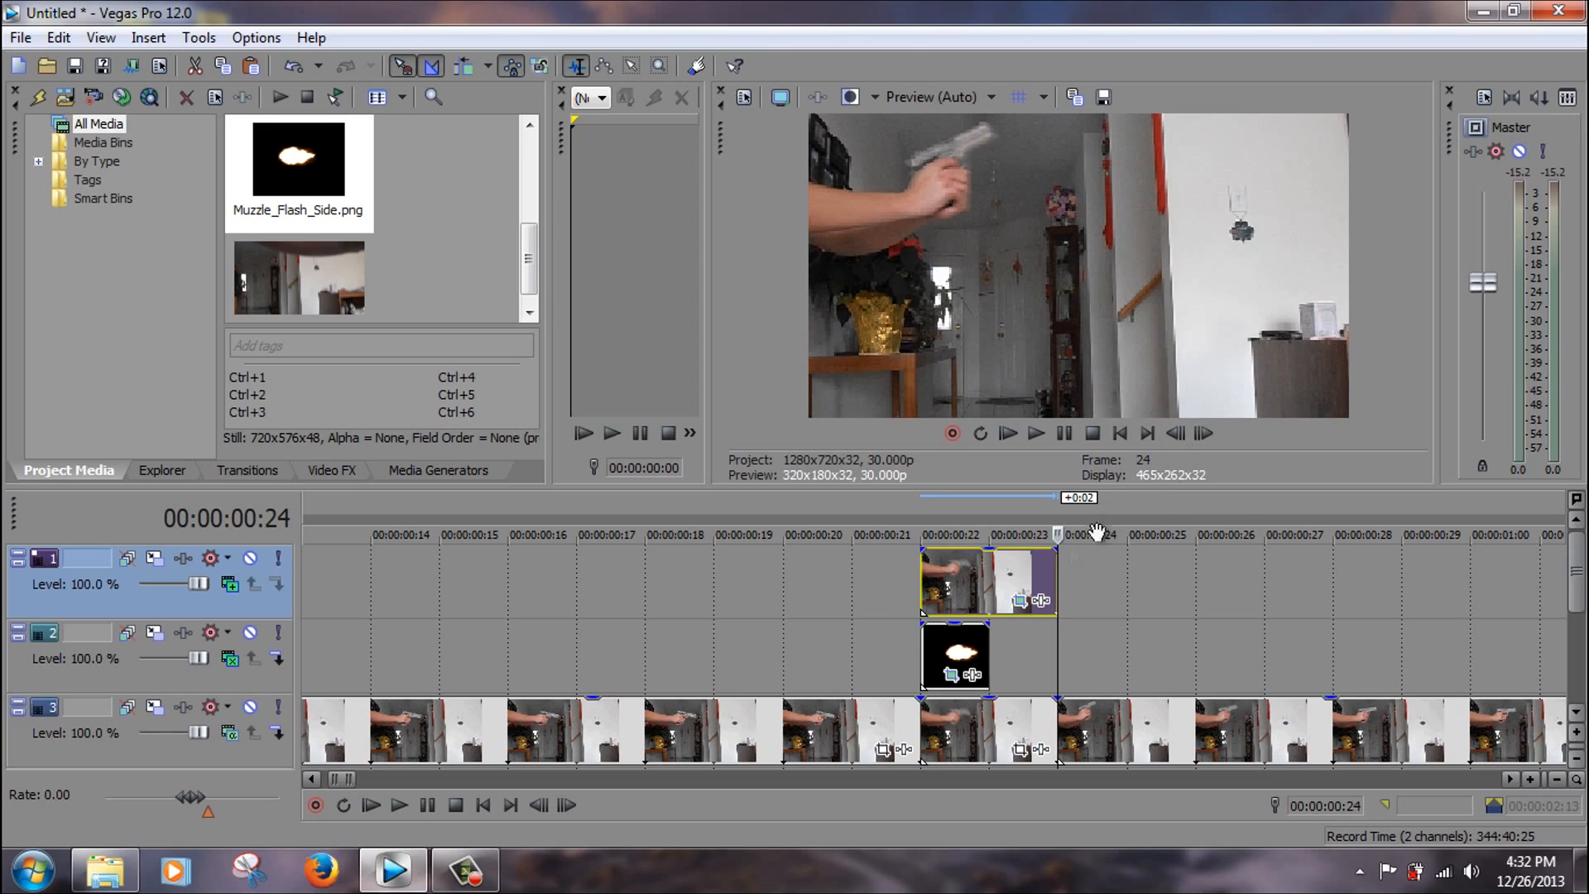
Add a fade-out across the full length of the two-frame glow segment and check it frame by frame.
left_click_drag(1058, 549, 927, 570)
key("Left")
key("Left")
key("Left")
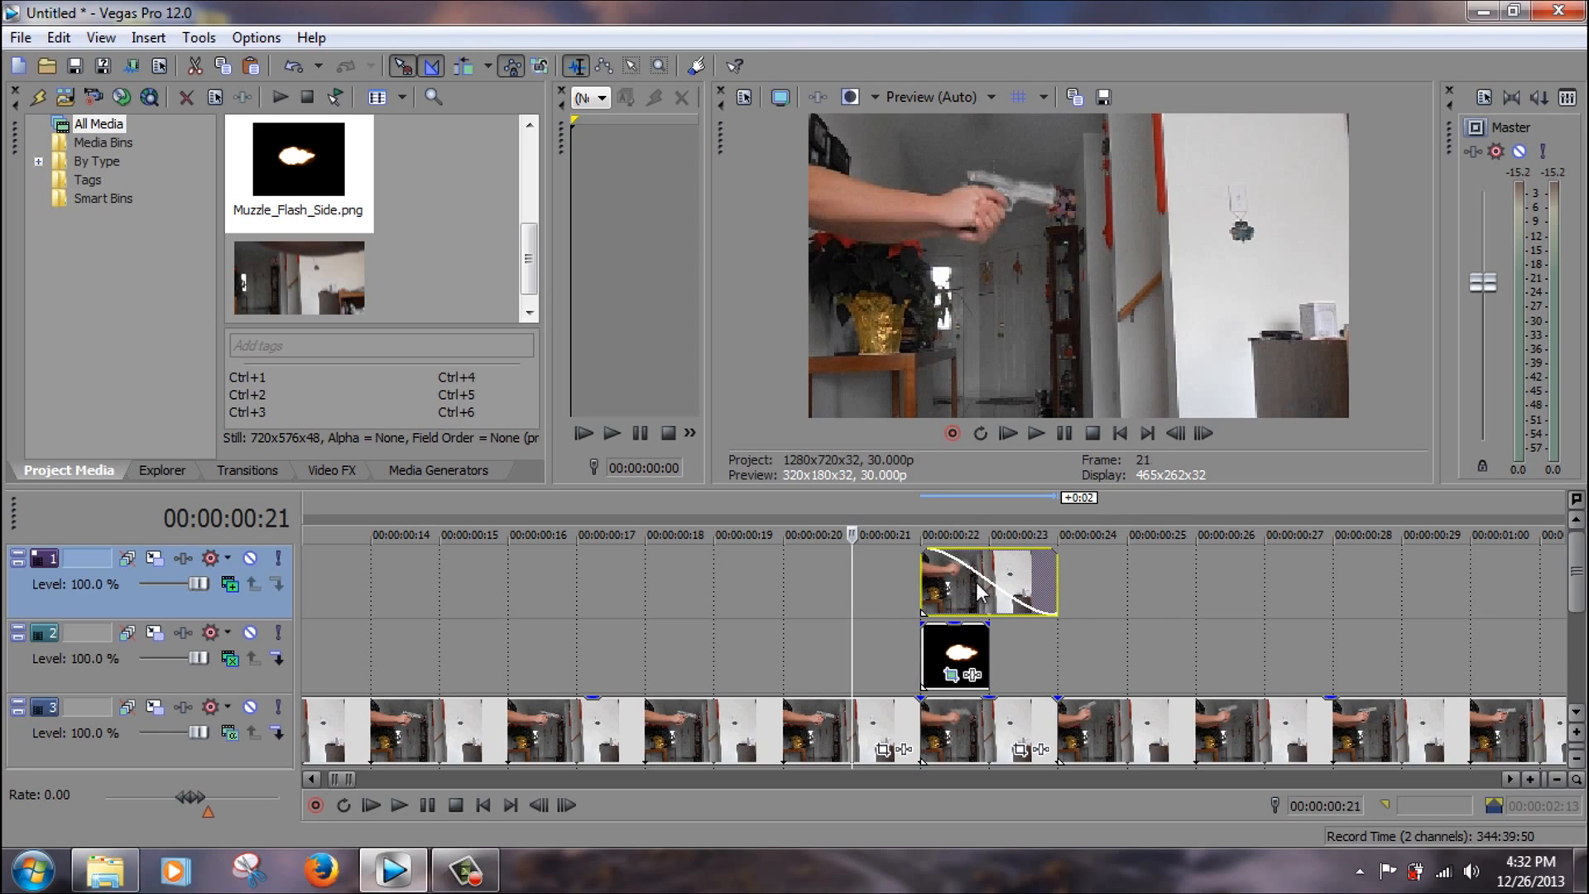
key("Right")
key("Right")
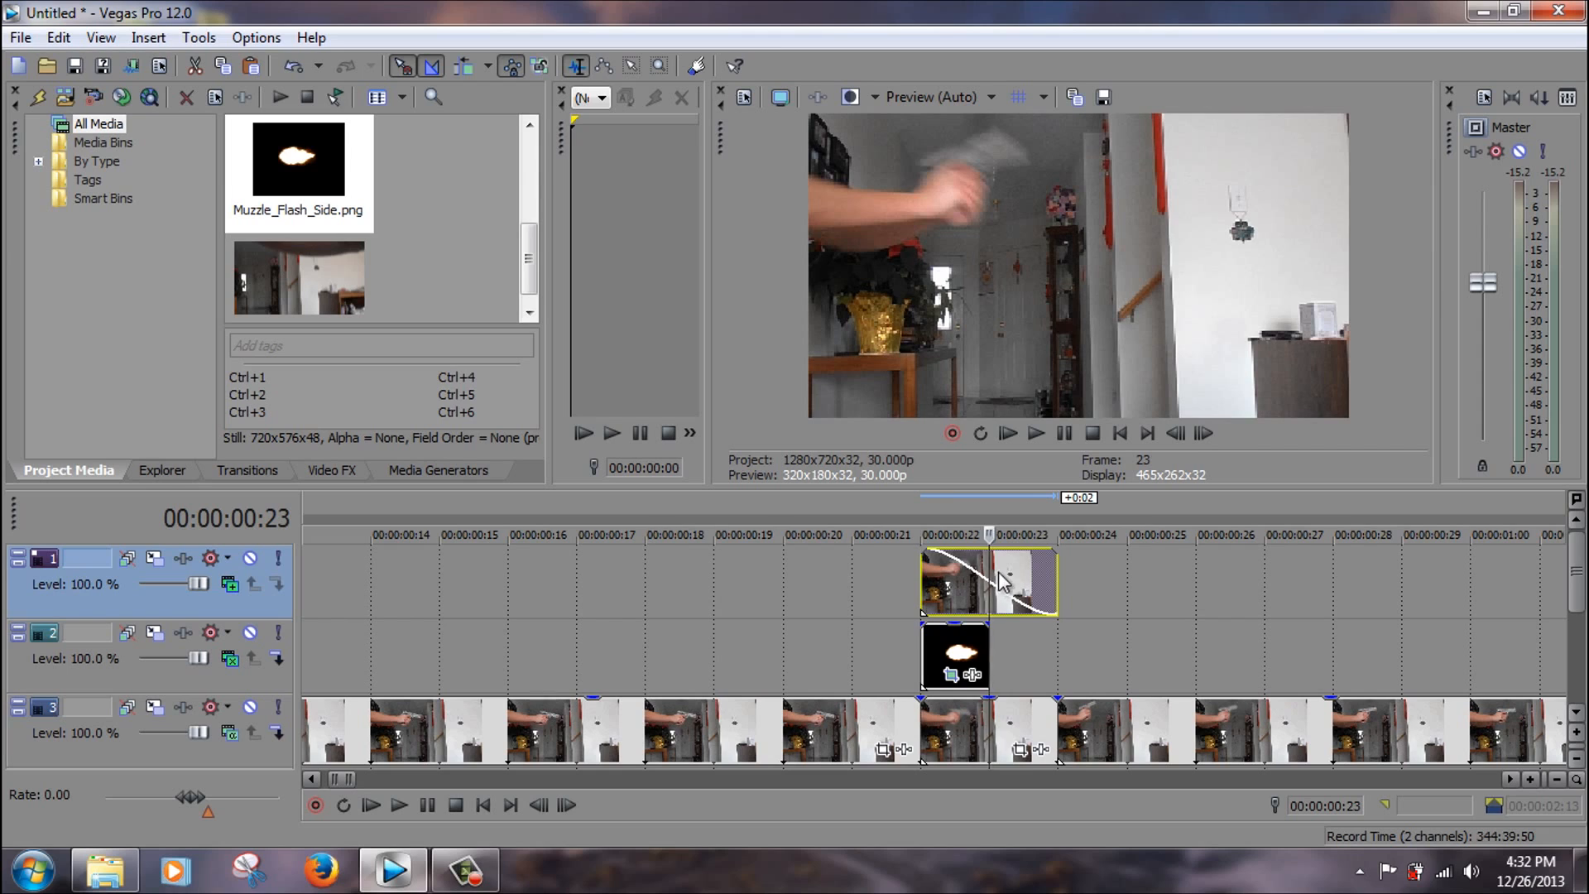
key("Right")
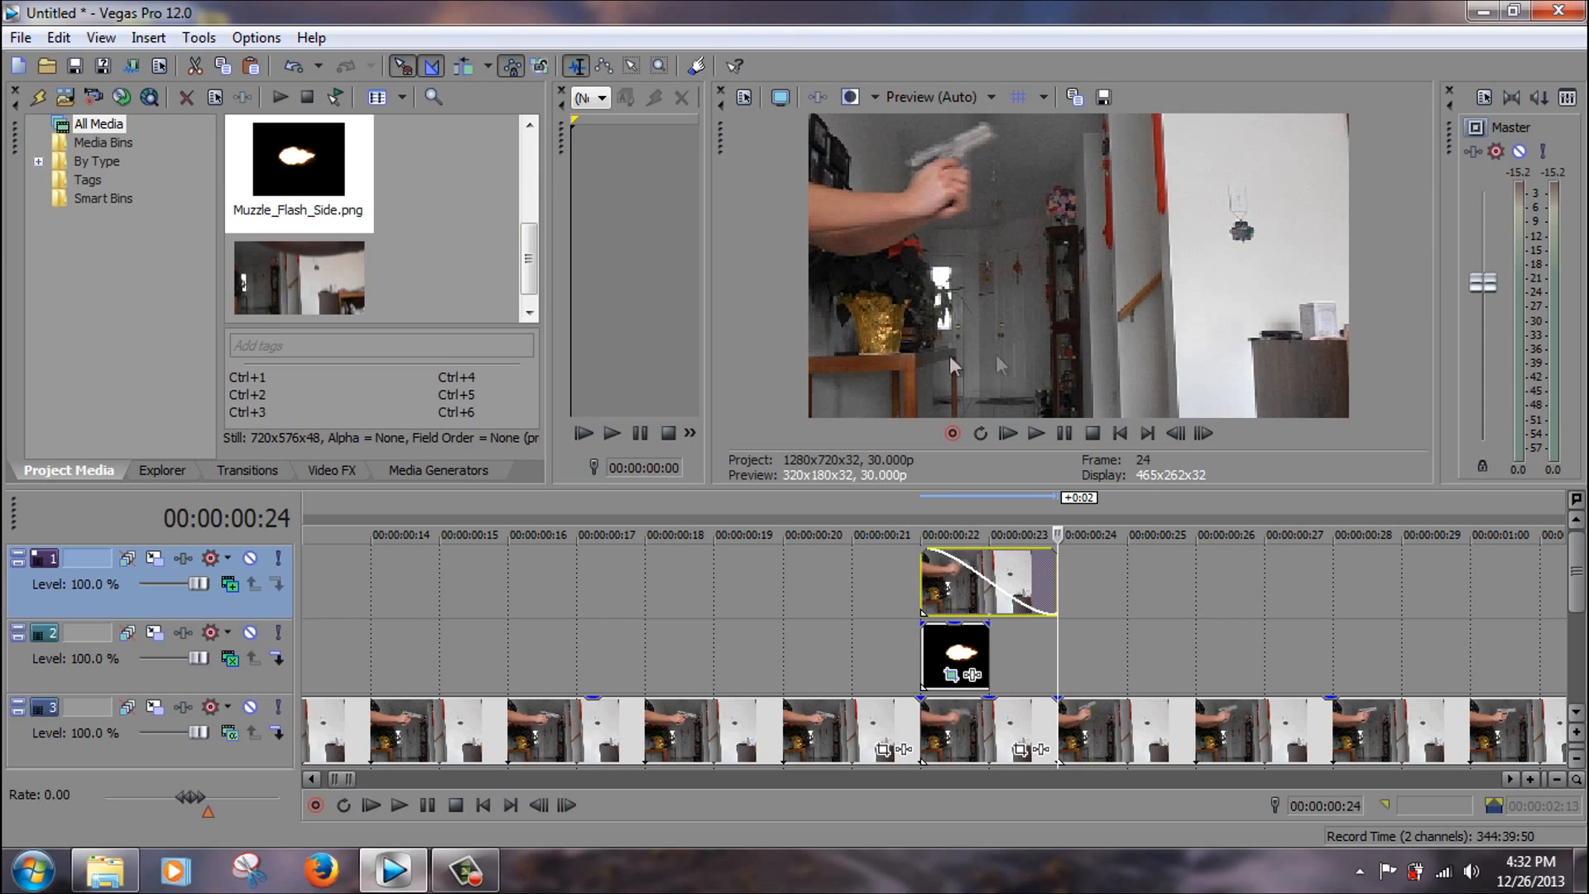
key("Left")
key("Left")
key("Left")
key("Right")
key("Right")
key("Left")
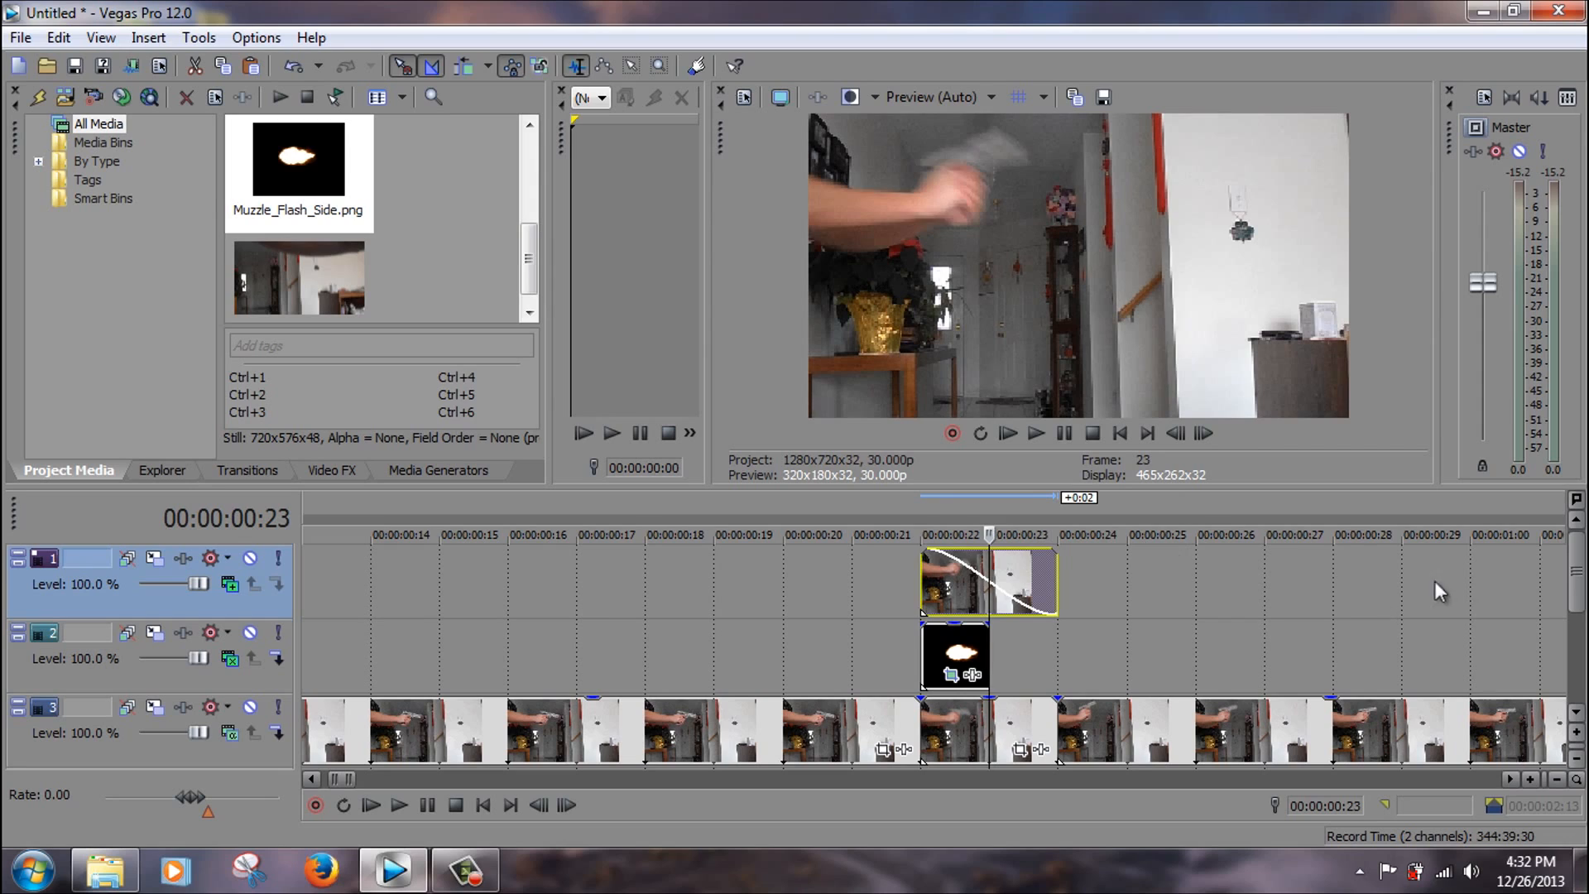
key("Left")
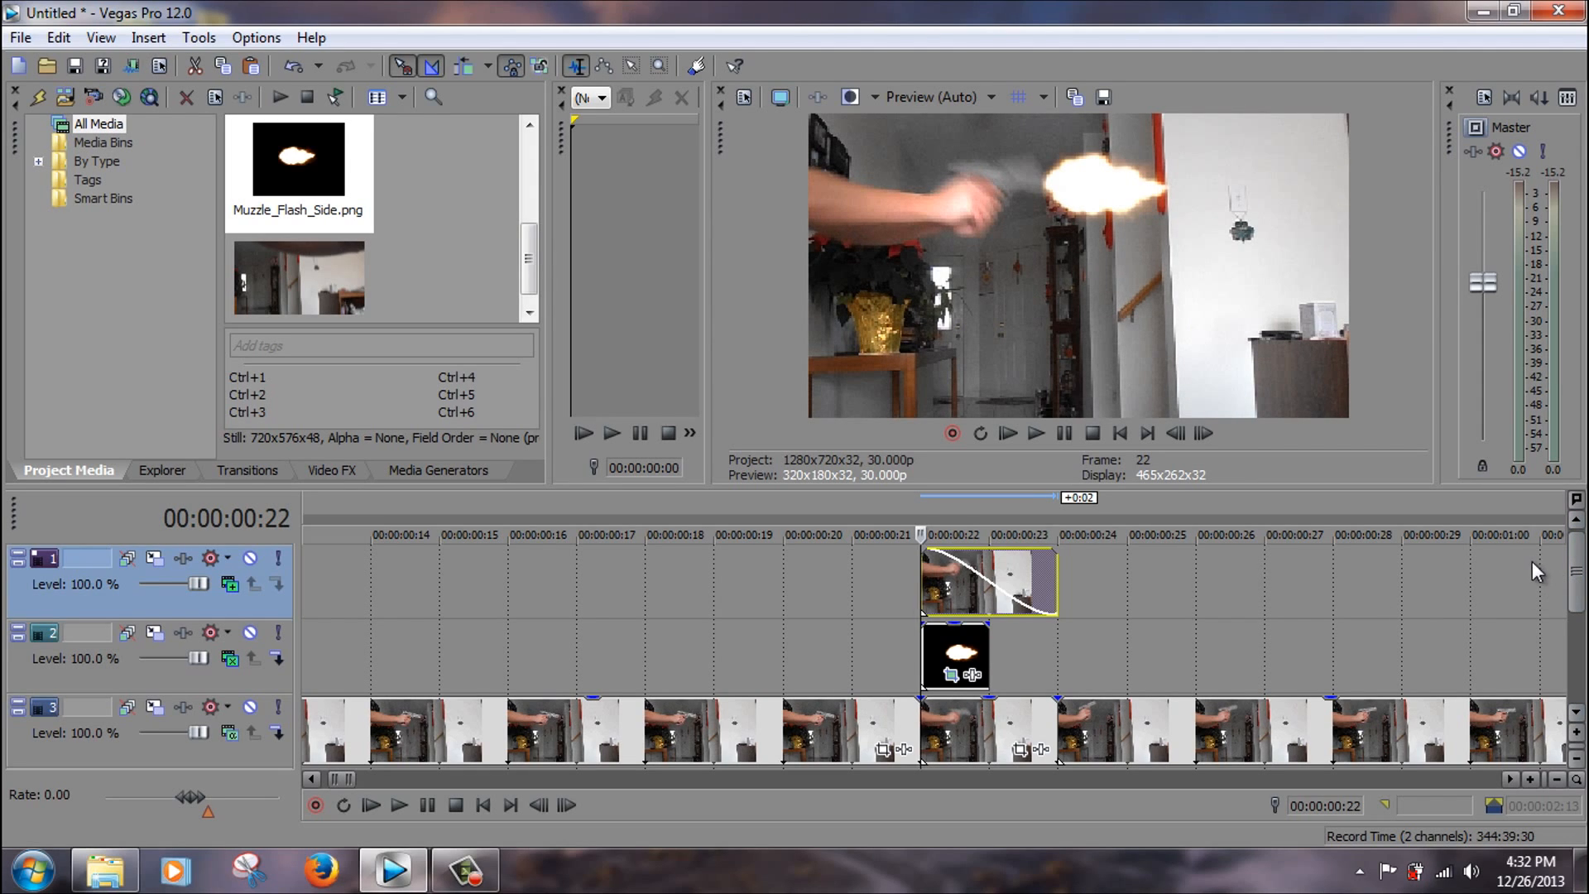
Insert a new top video track and place Free Smoke for Action Movies.mp4 on it, starting at 00:00:00:17.
key("ctrl+shift+q")
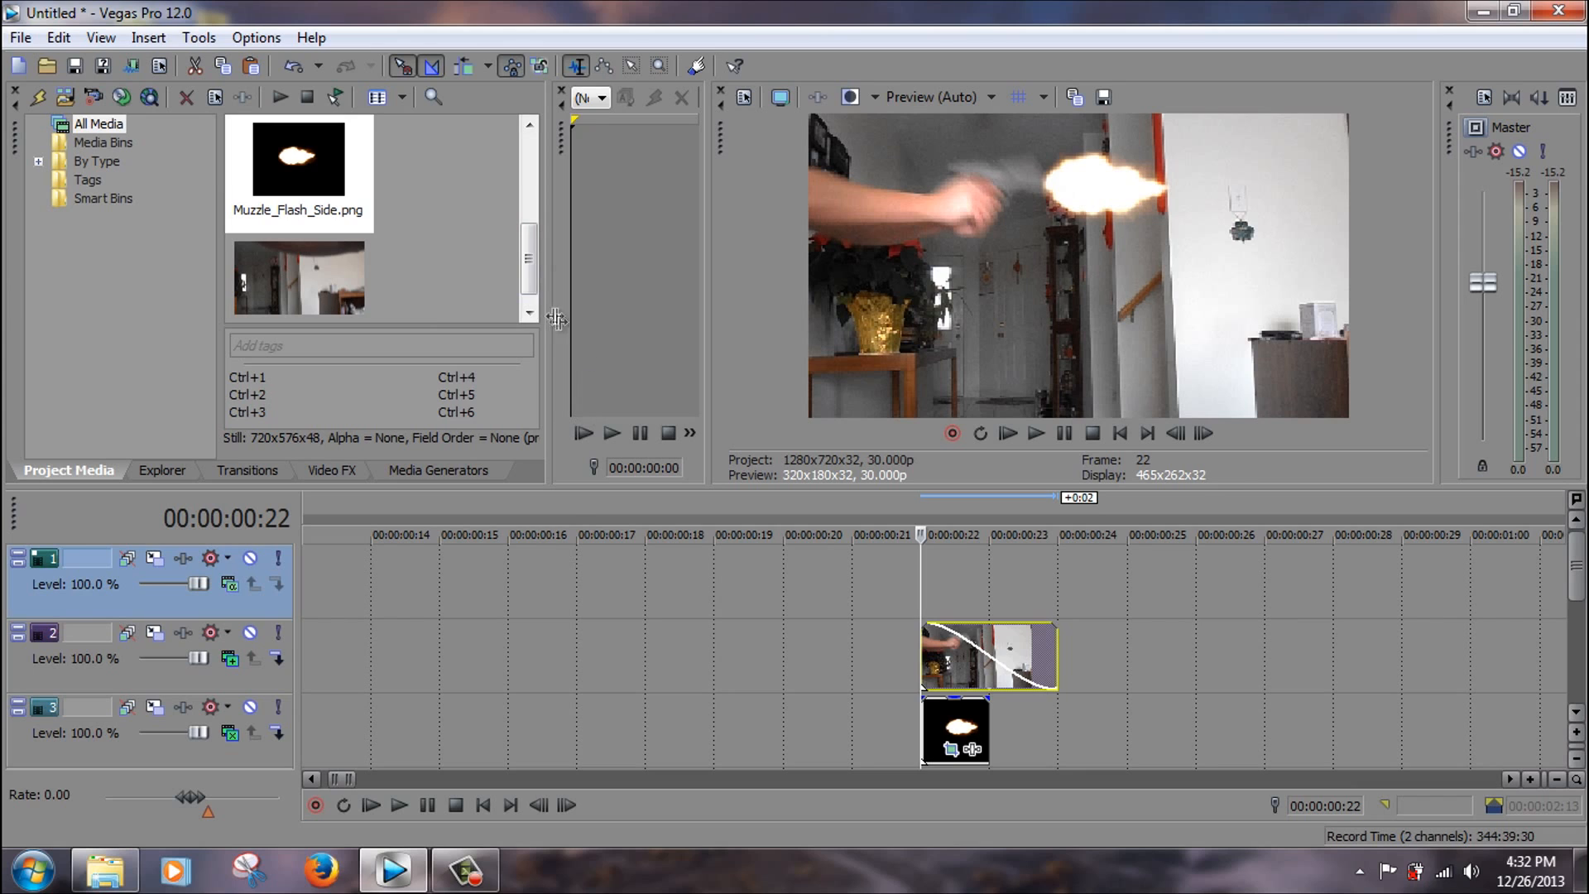
scroll(530, 291, "up", 5)
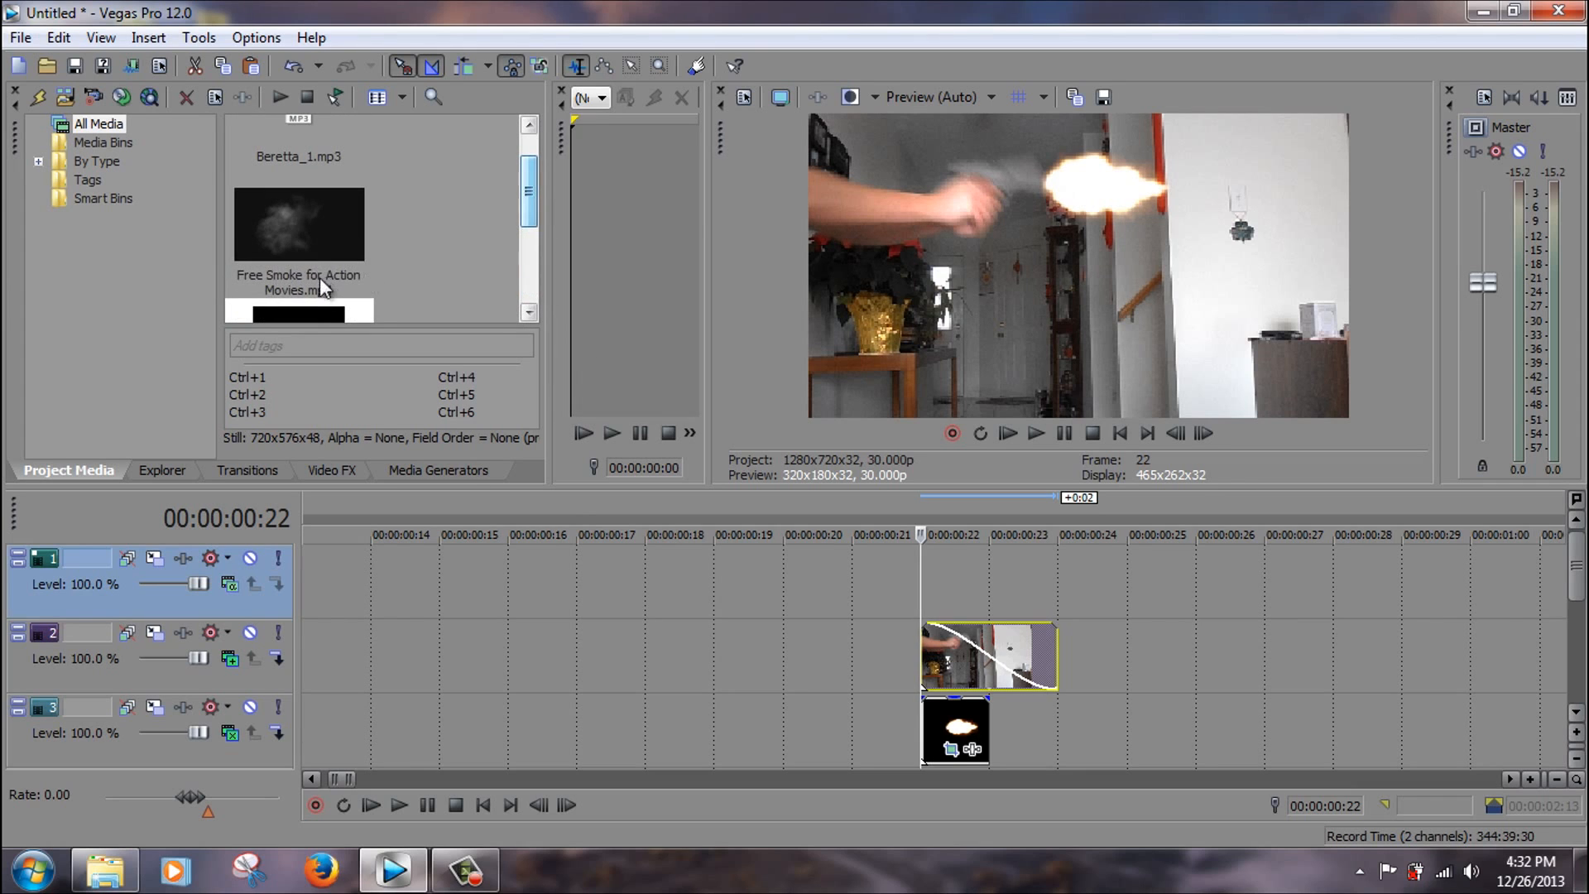
left_click_drag(942, 501, 941, 576)
left_click_drag(1117, 600, 766, 621)
Trim off the part of the smoke clip before 00:00:00:24 and move the remainder to start at 00:00:00:22.
left_click(1148, 609)
left_click(1040, 575)
left_click(1069, 564)
key("Left")
key("Right")
key("Left")
key("Right")
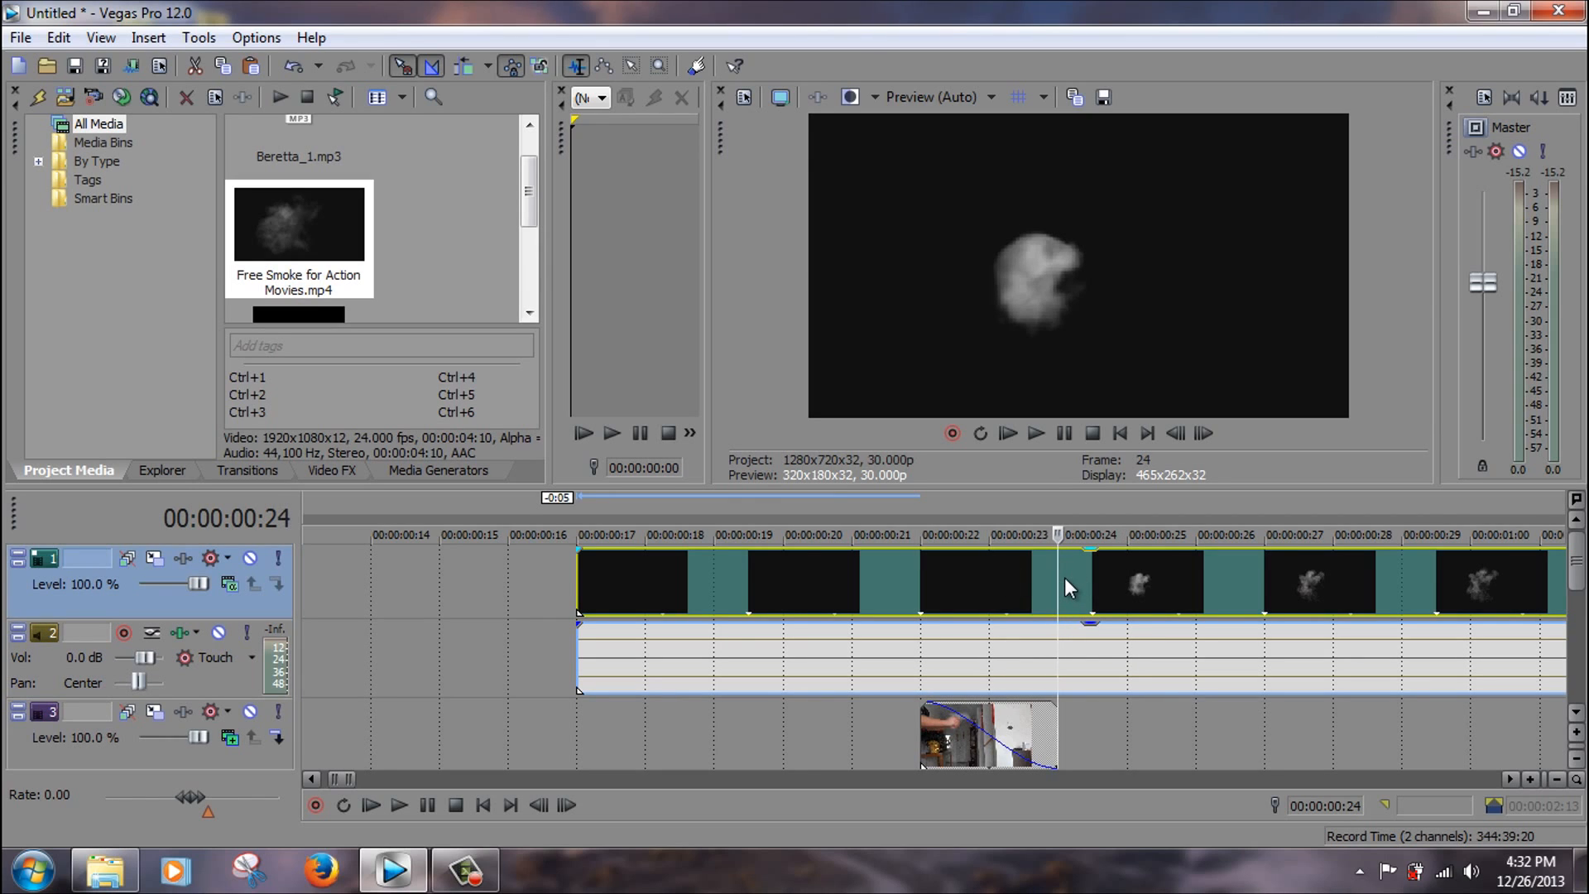
key("s")
left_click(922, 591)
key("Delete")
left_click_drag(1113, 611, 1026, 597)
scroll(1209, 592, "down", 3)
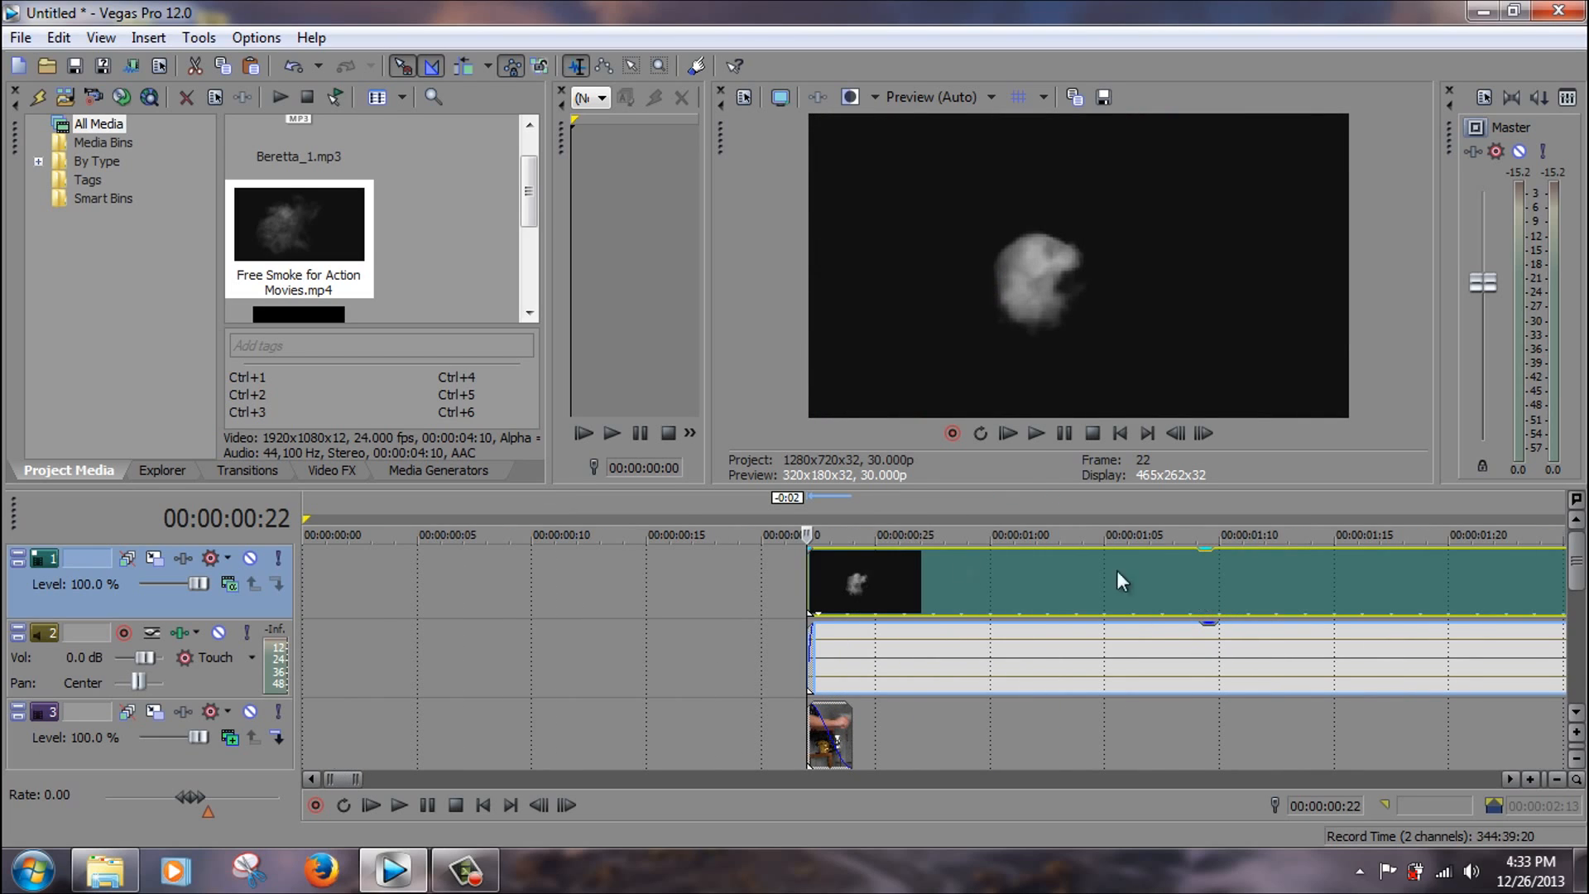
Set the smoke track's compositing mode to Screen and compare the frames at 00:00:00:21 and 00:00:00:22.
left_click(230, 584)
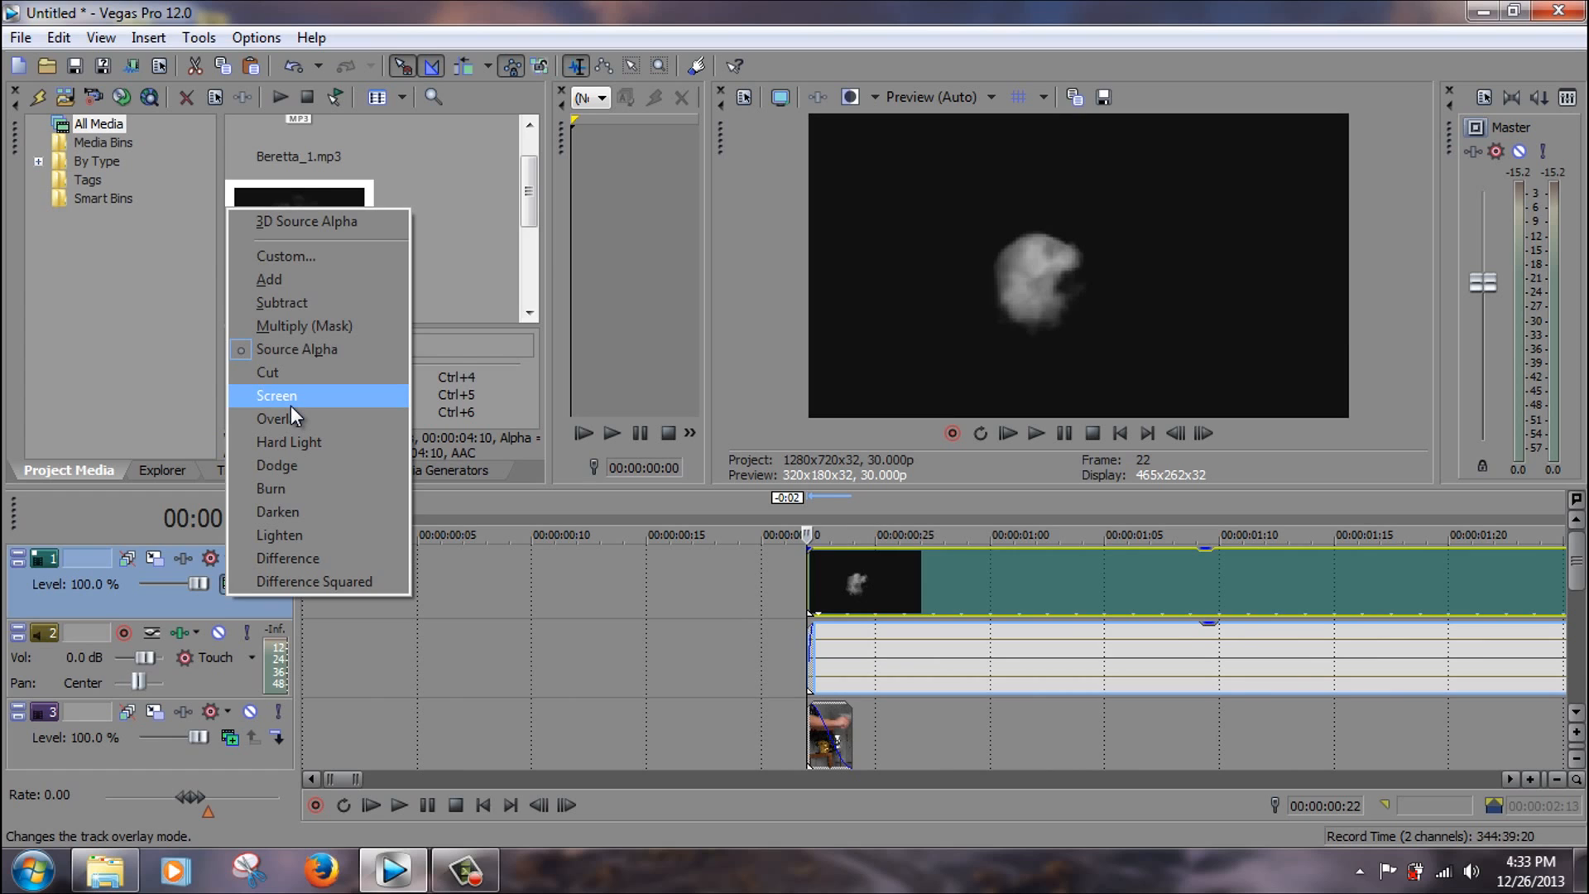
left_click(291, 405)
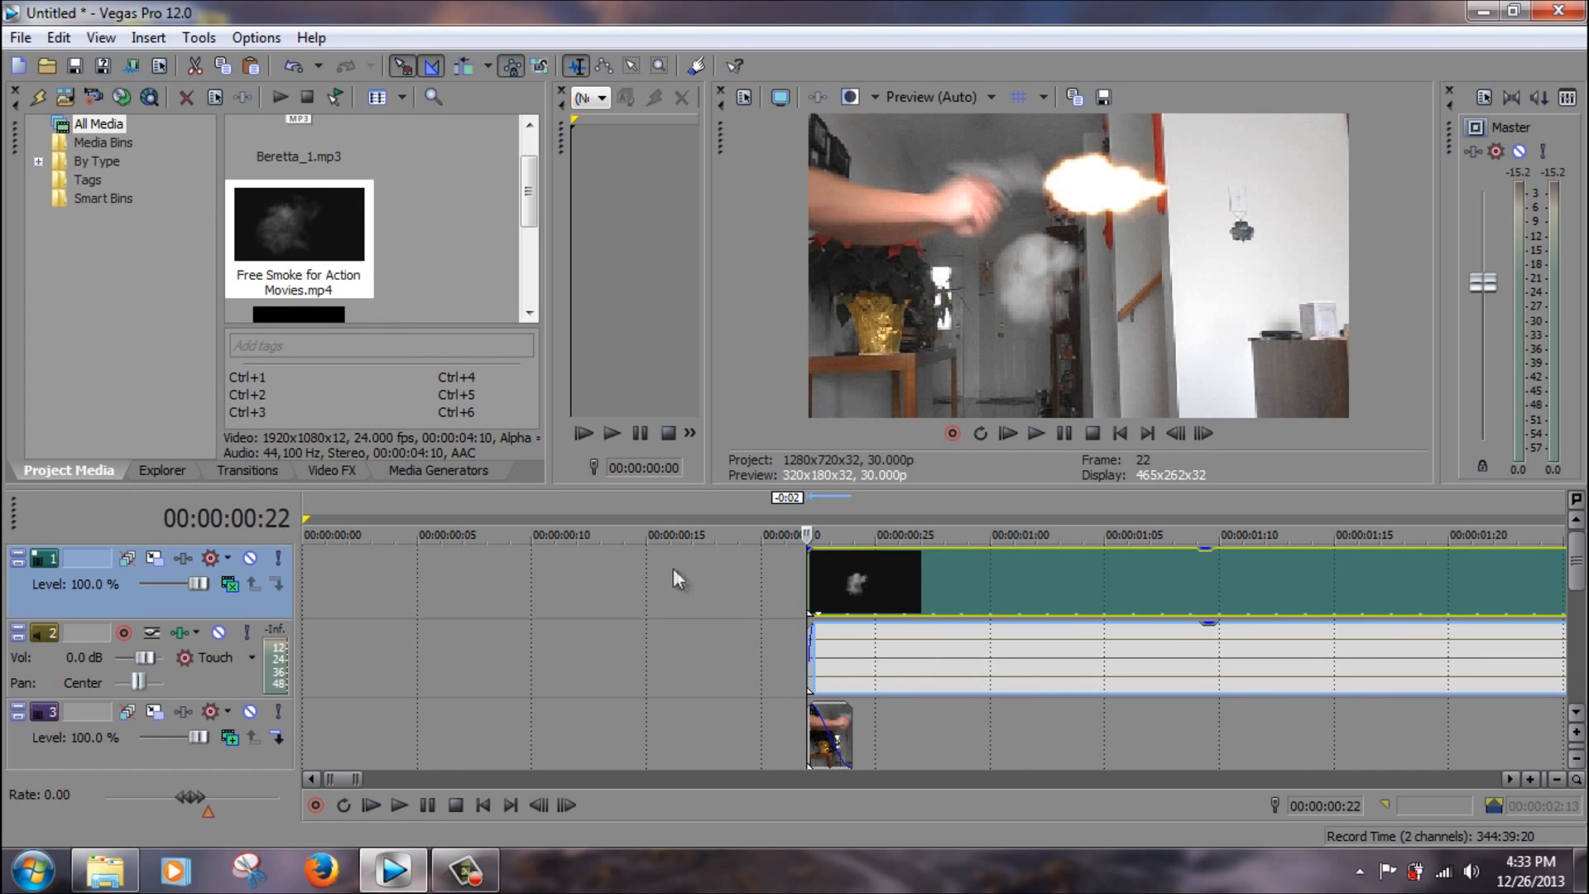
key("Left")
key("Right")
key("Left")
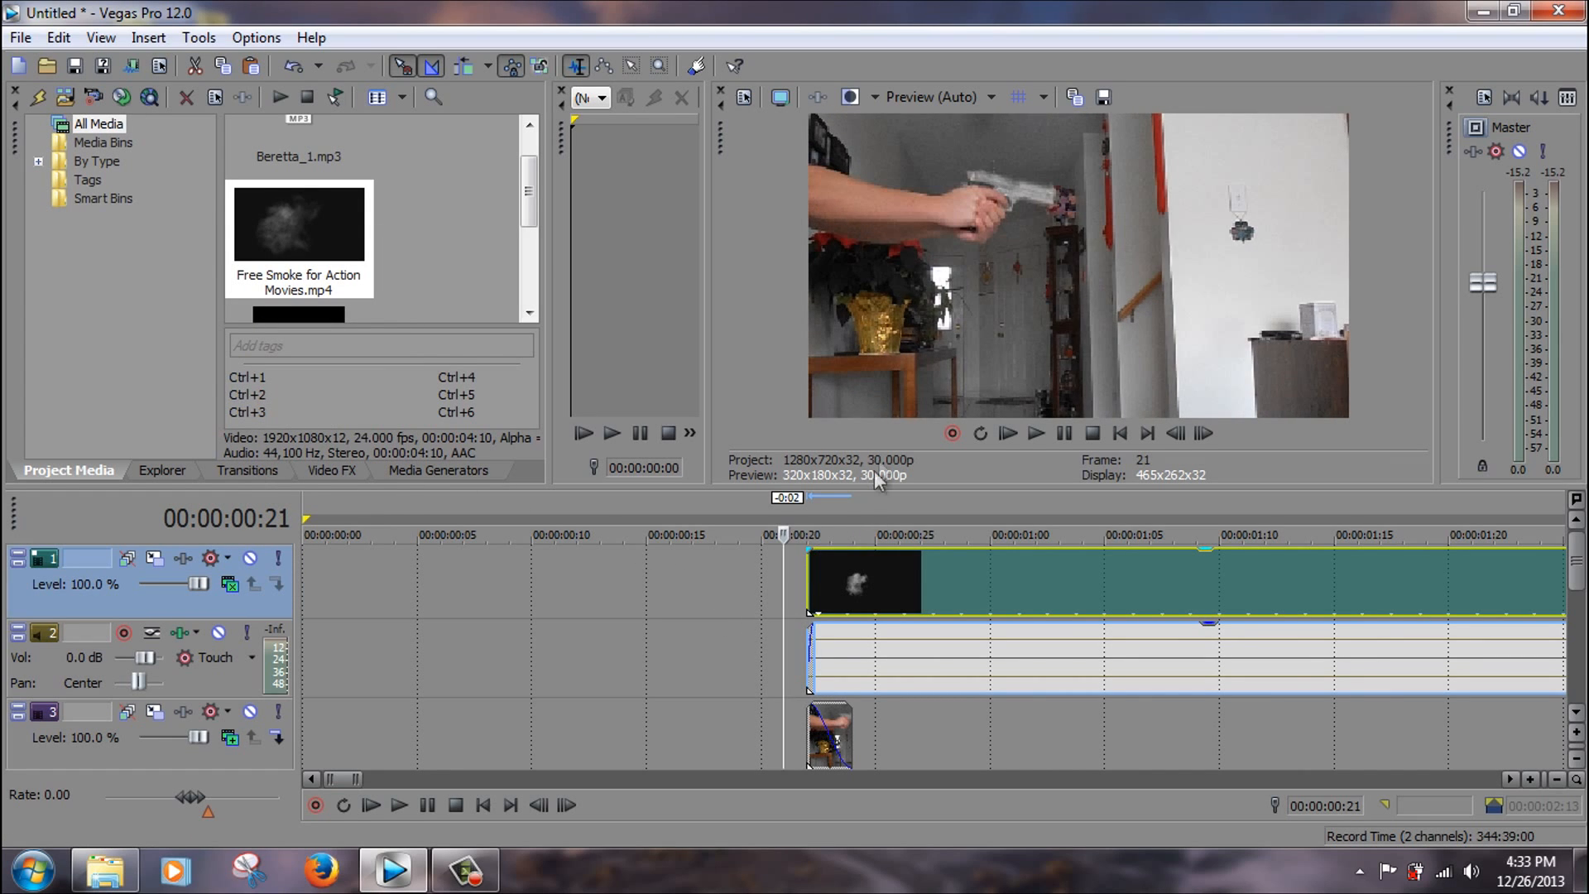
key("Right")
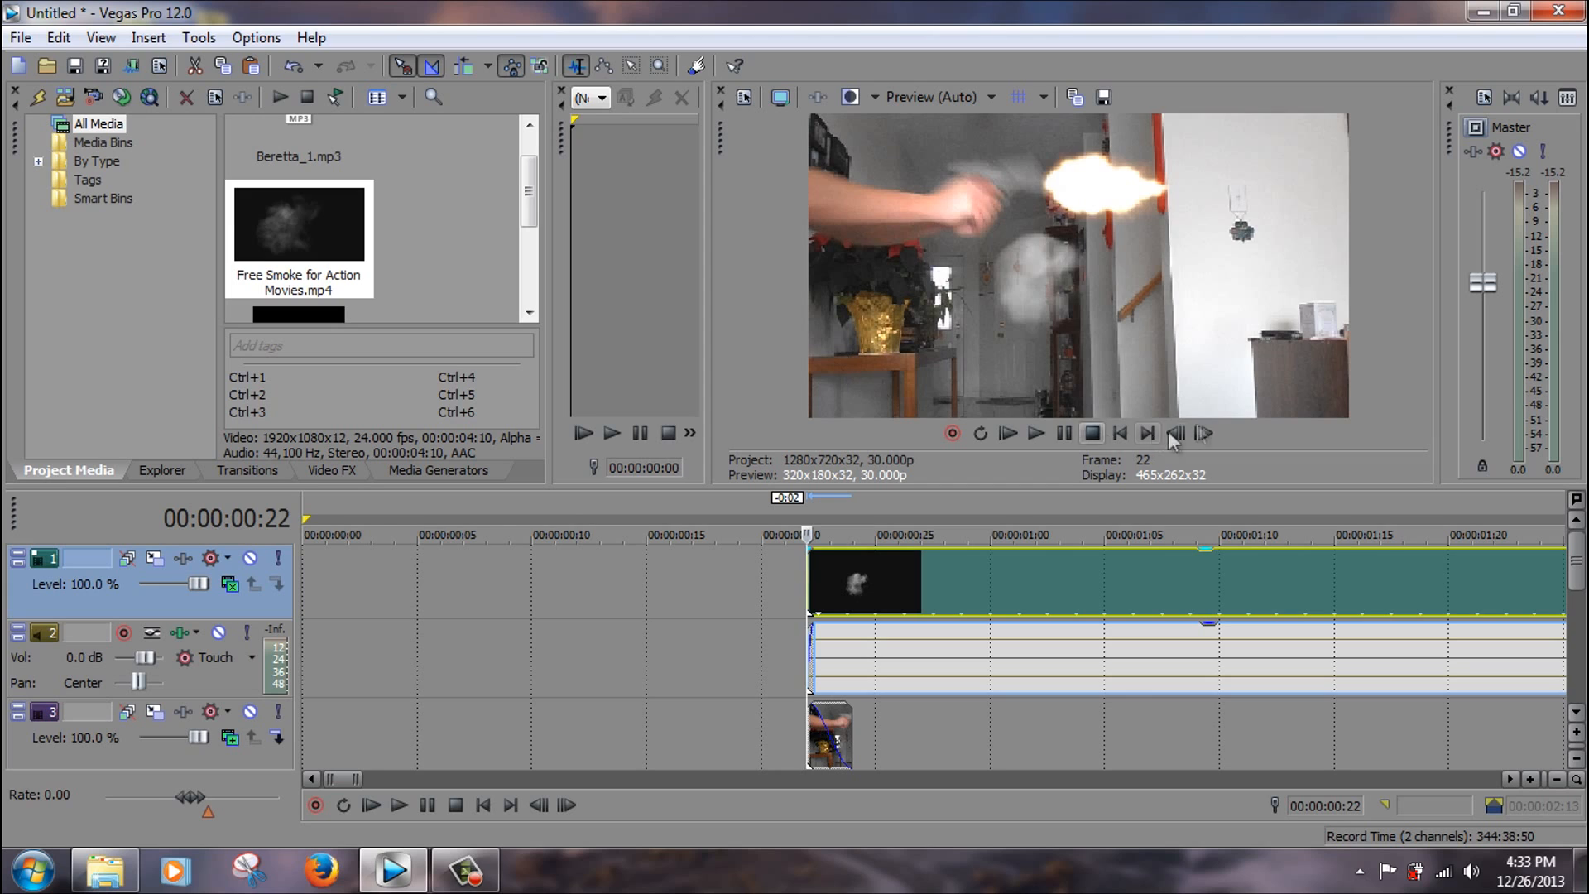
Compare the frames around 00:00:00:22 and change the smoke track's compositing mode from Screen to Source Alpha.
key("Left")
key("Right")
key("Right")
key("Left")
left_click(229, 583)
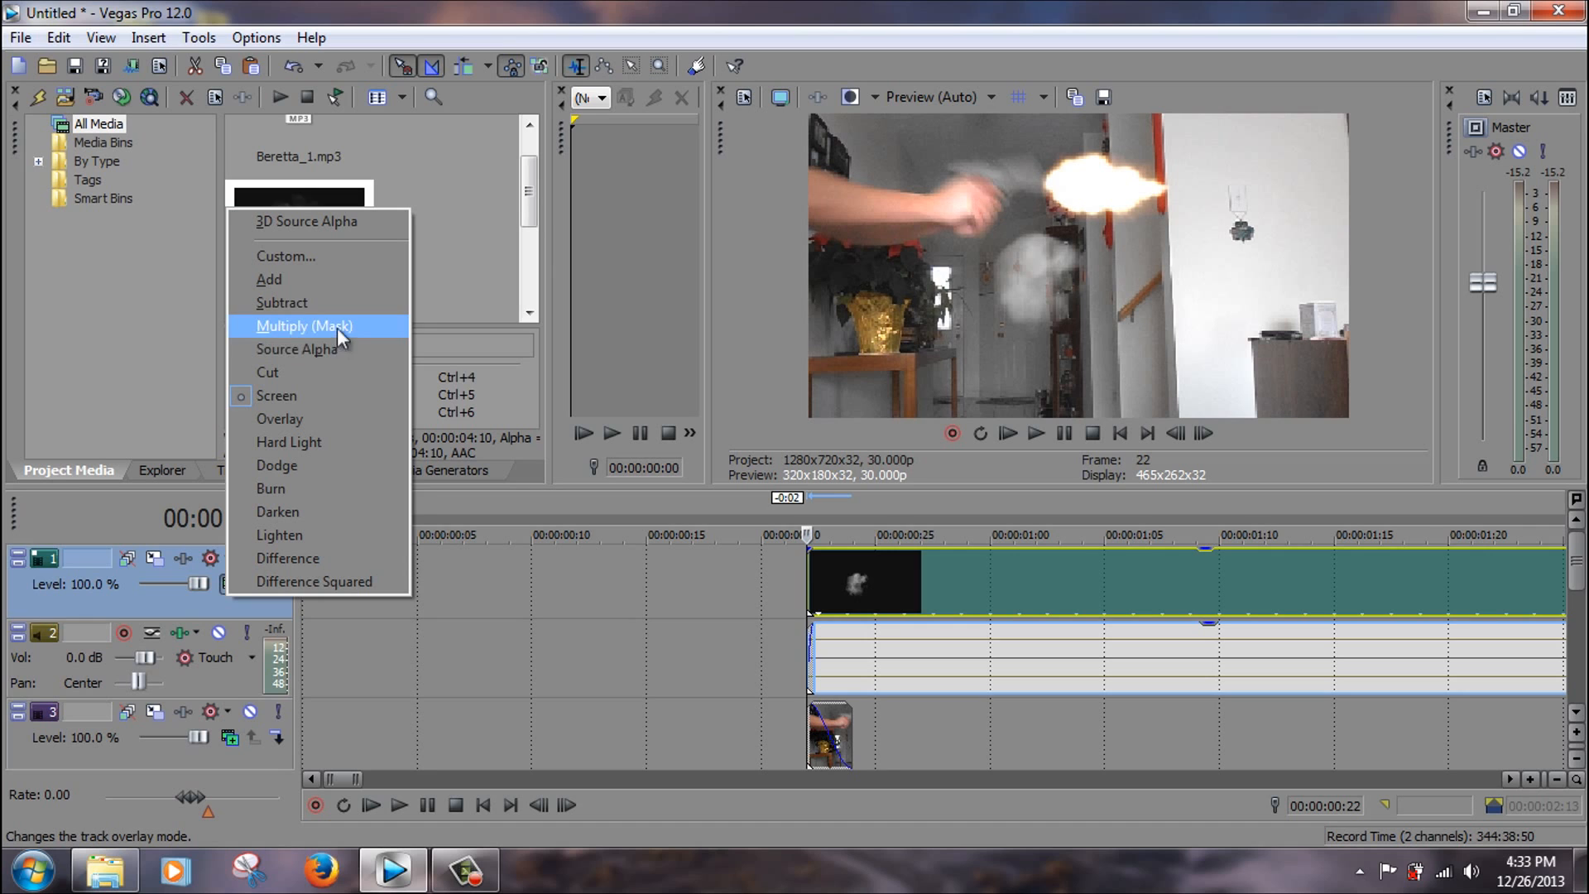
left_click(335, 354)
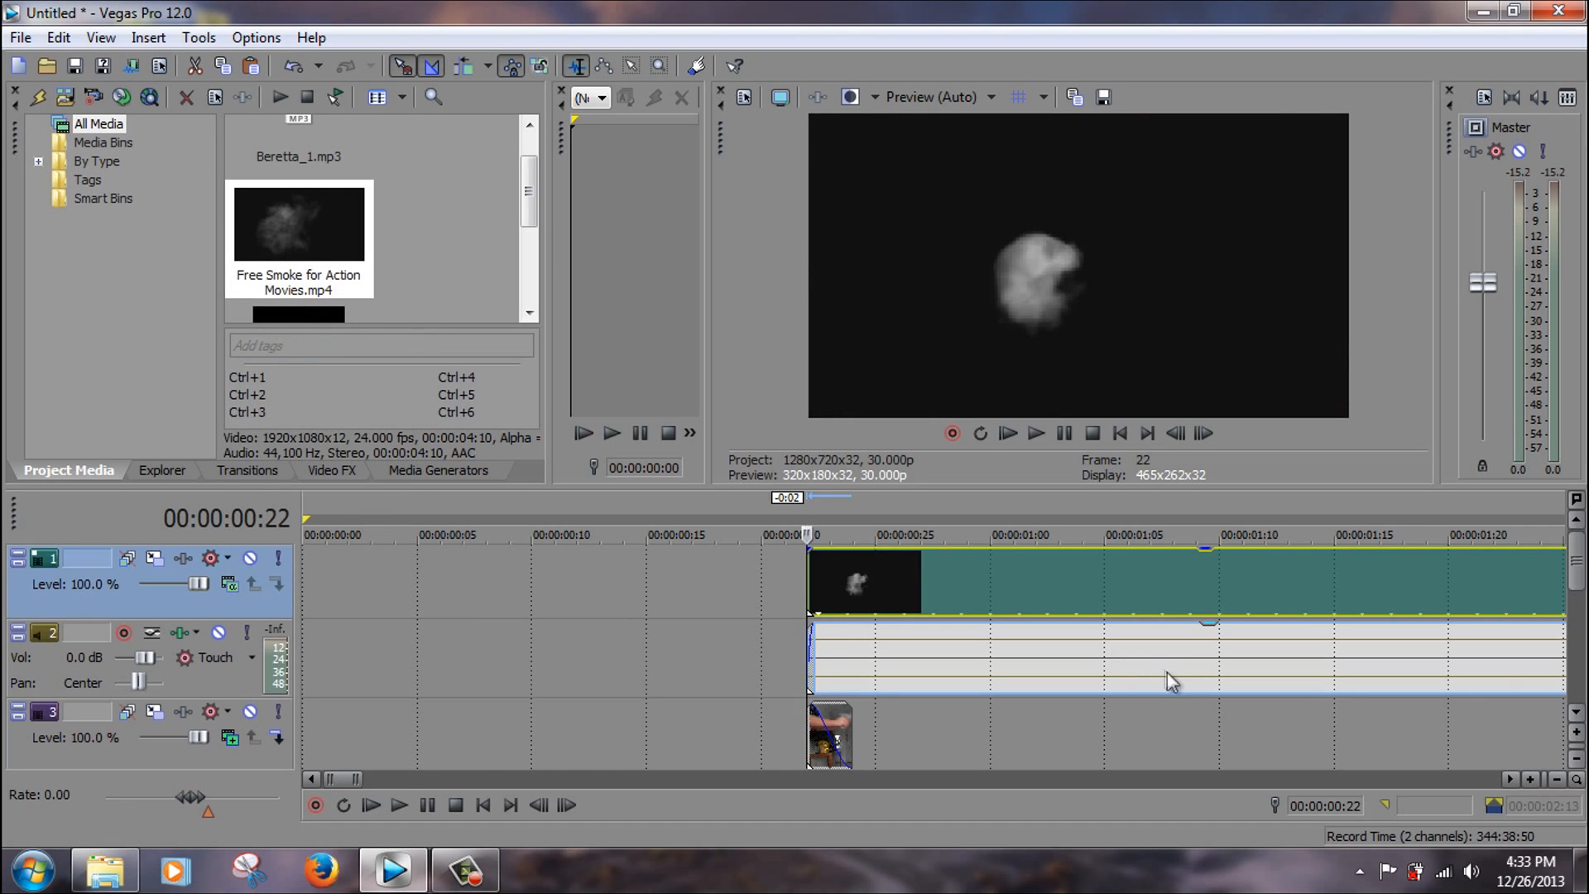
Add the Sony Chroma Keyer effect to the smoke clip.
scroll(1171, 681, "down", 6)
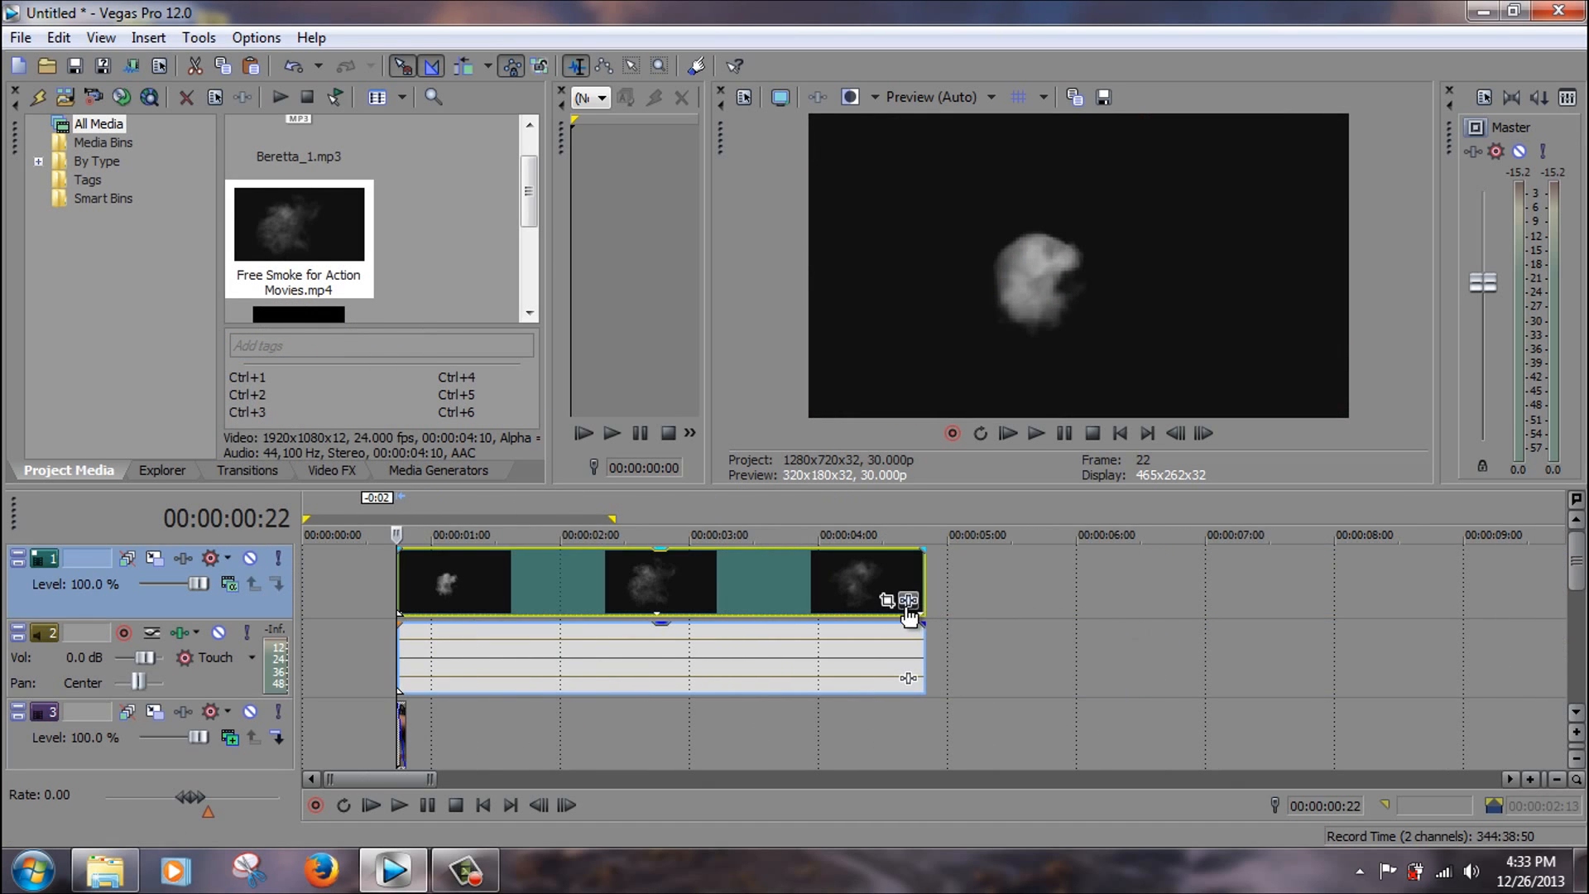
left_click(908, 601)
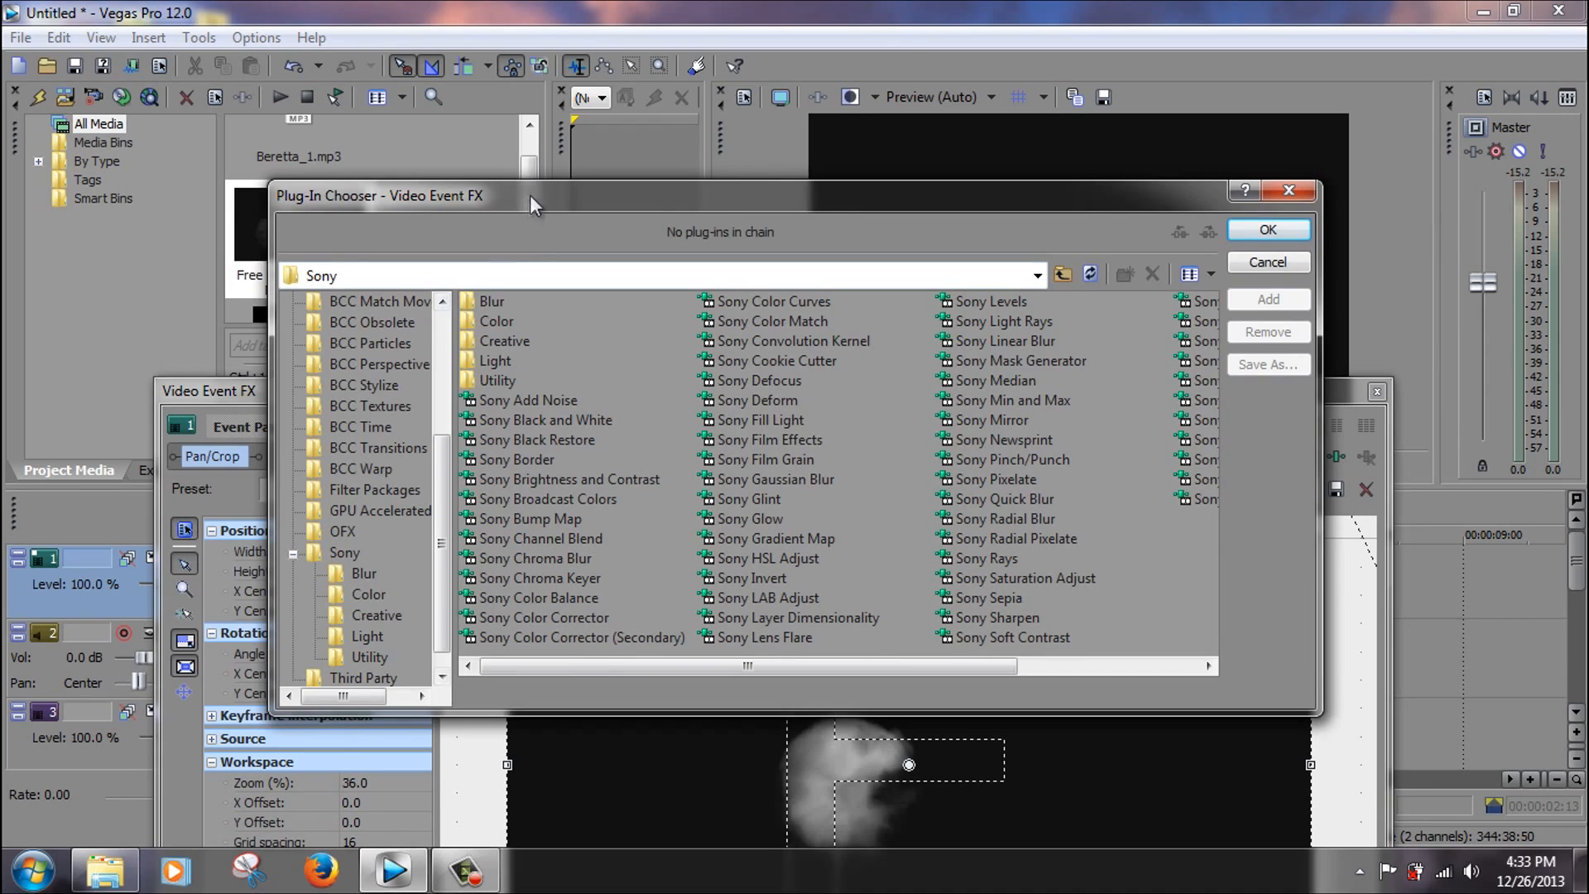
left_click_drag(530, 196, 461, 155)
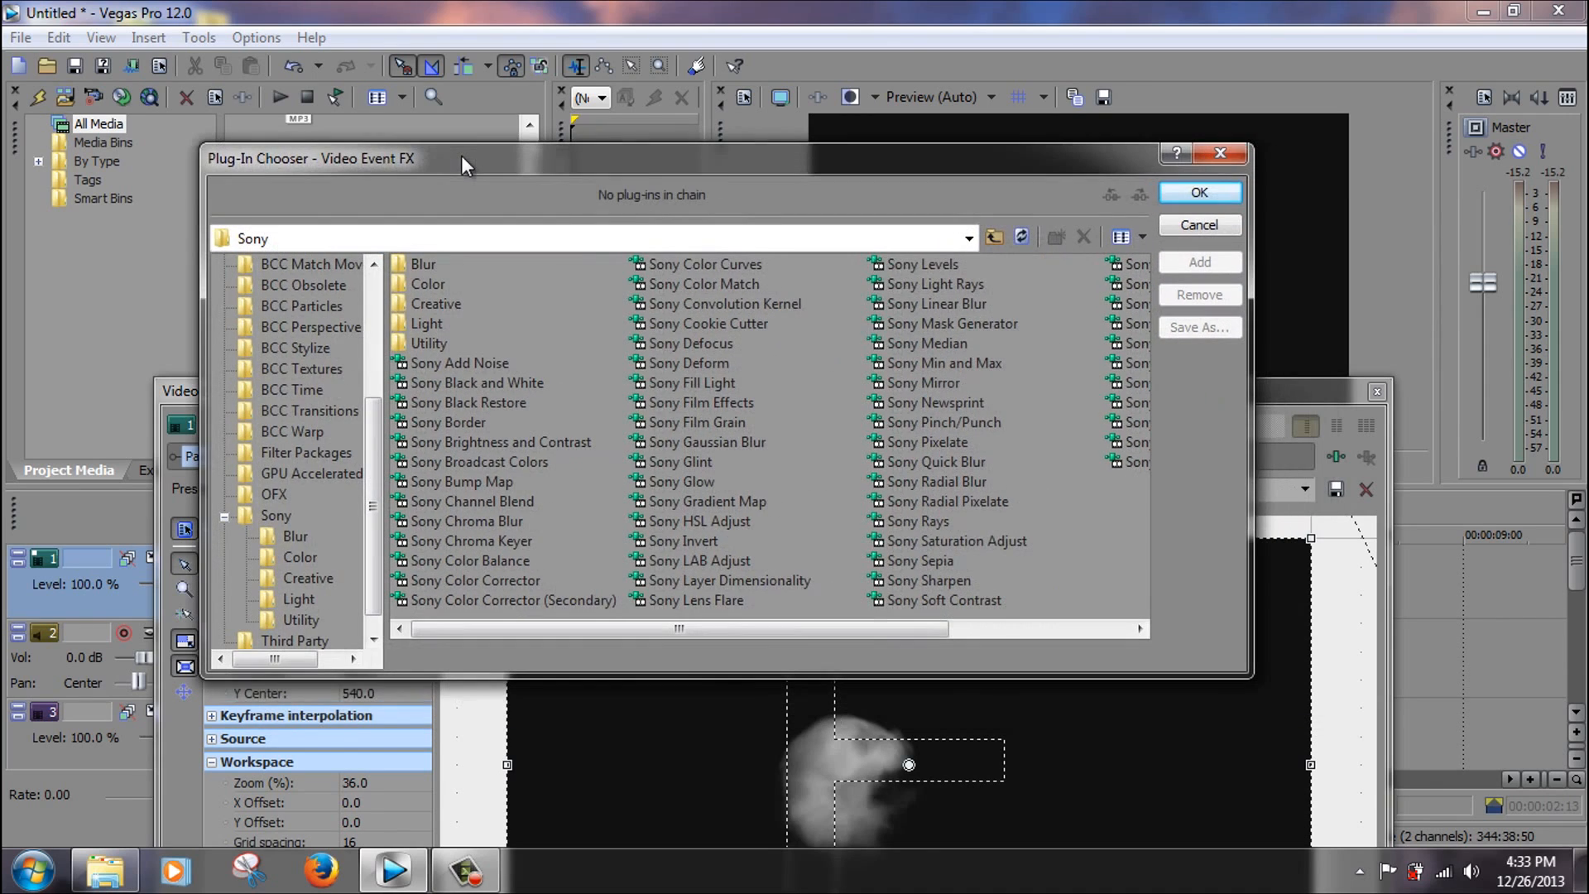
double_click(504, 544)
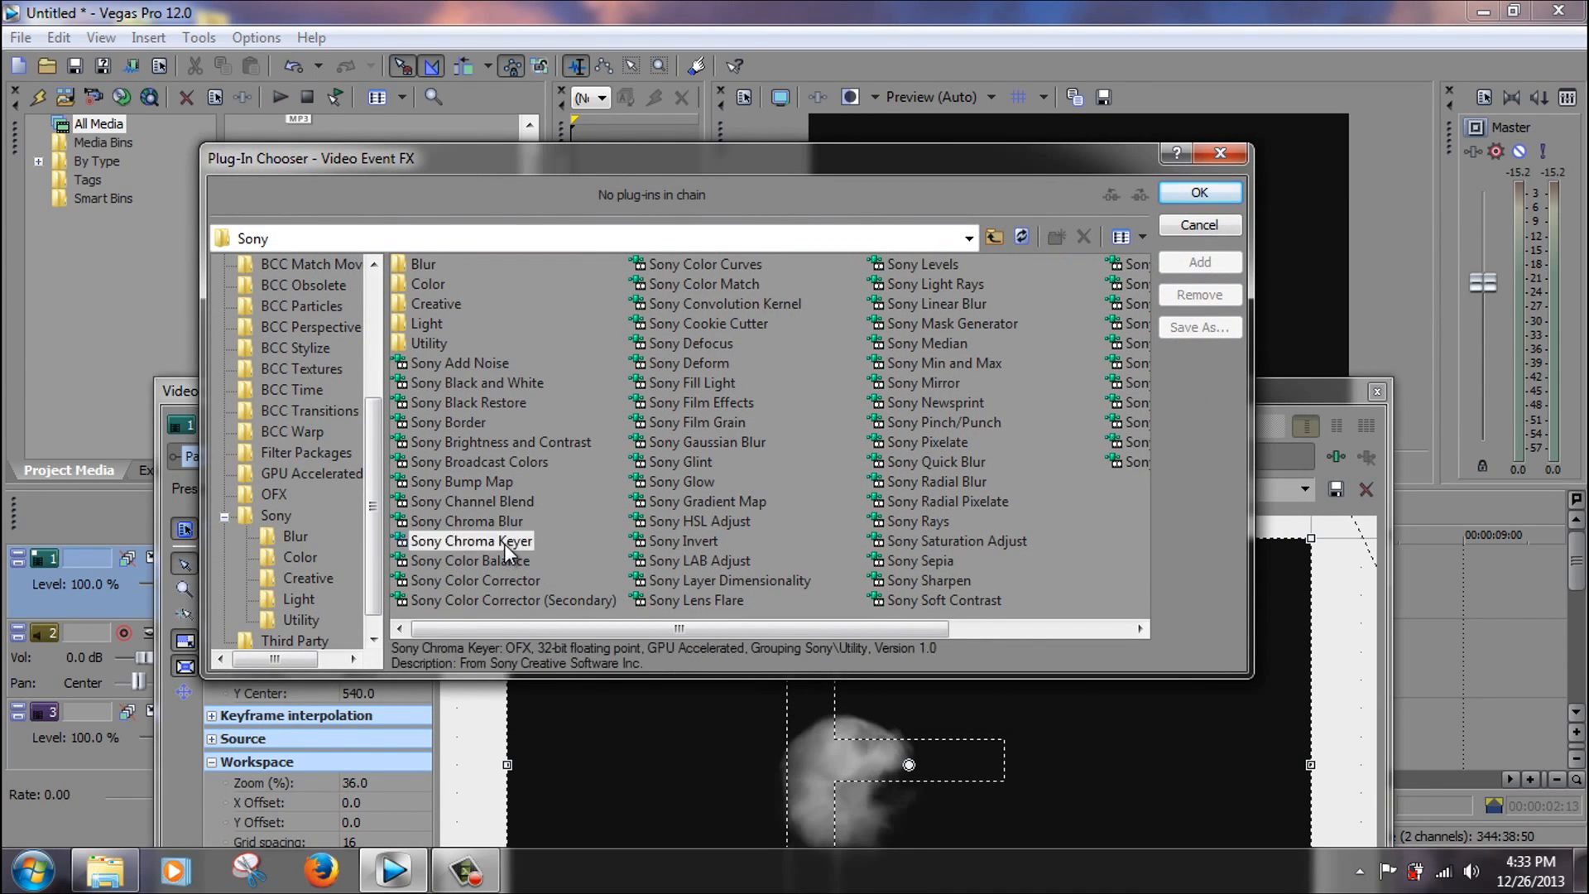
left_click(1193, 201)
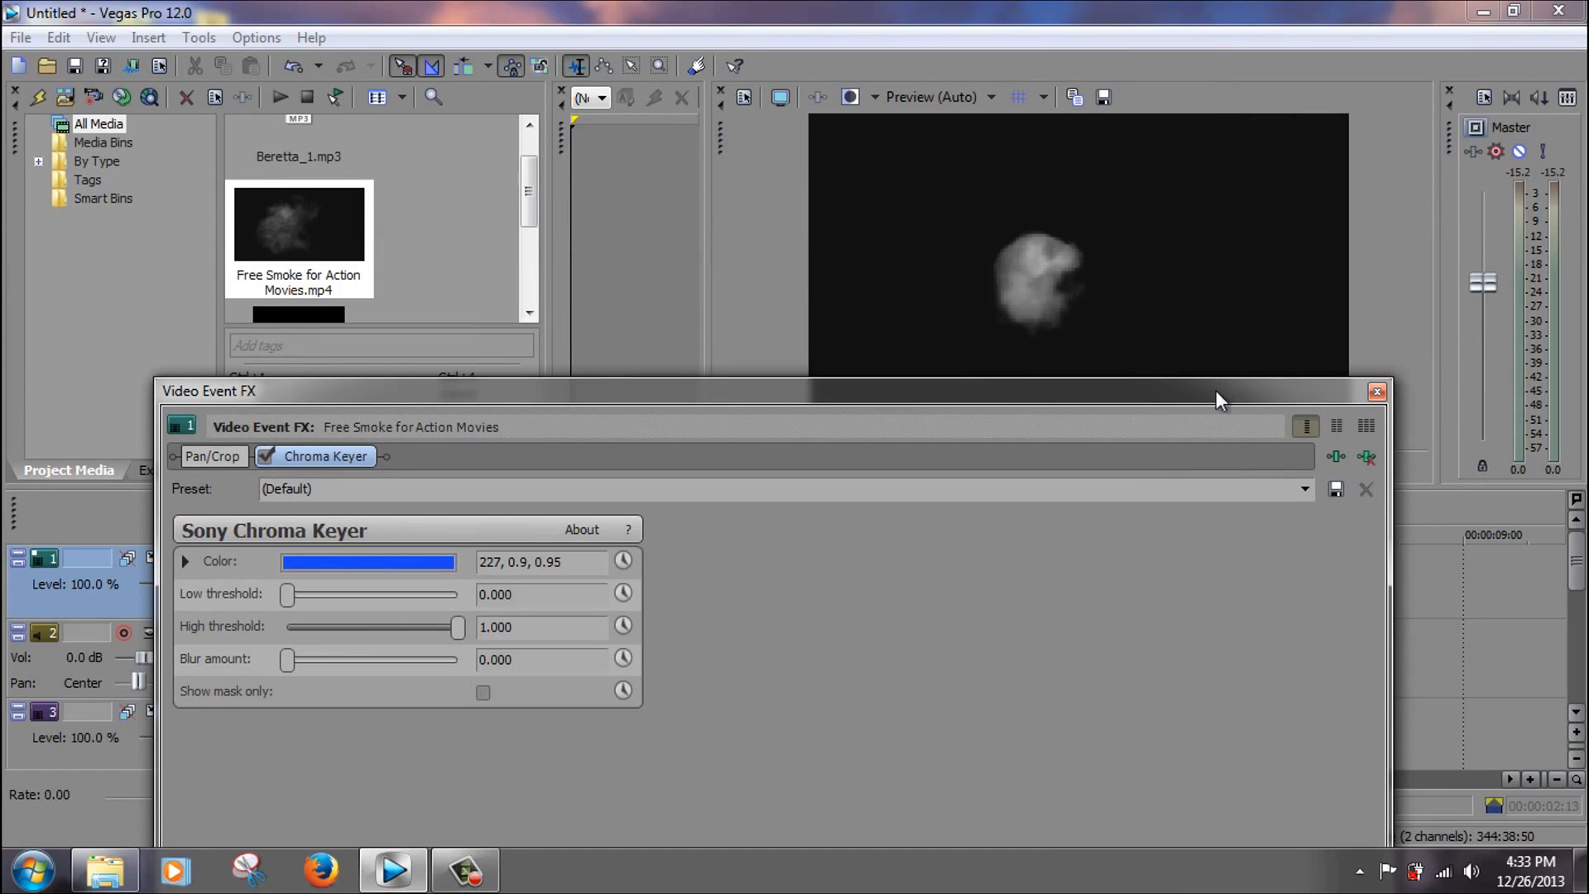
Sample the smoke clip's black background as the Chroma Keyer color.
left_click(186, 561)
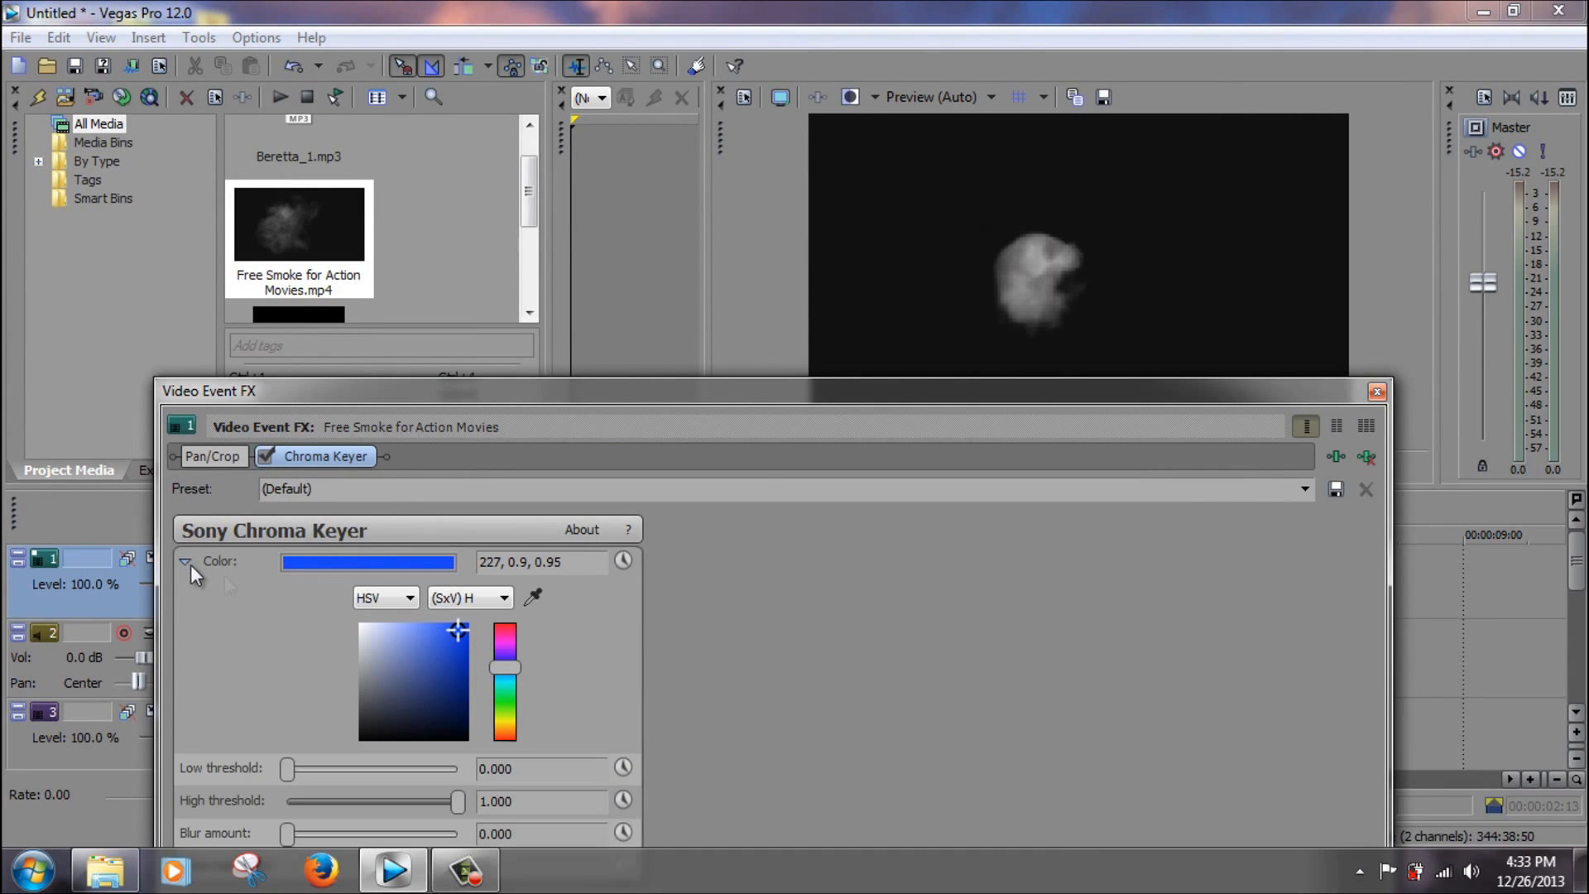
left_click(532, 599)
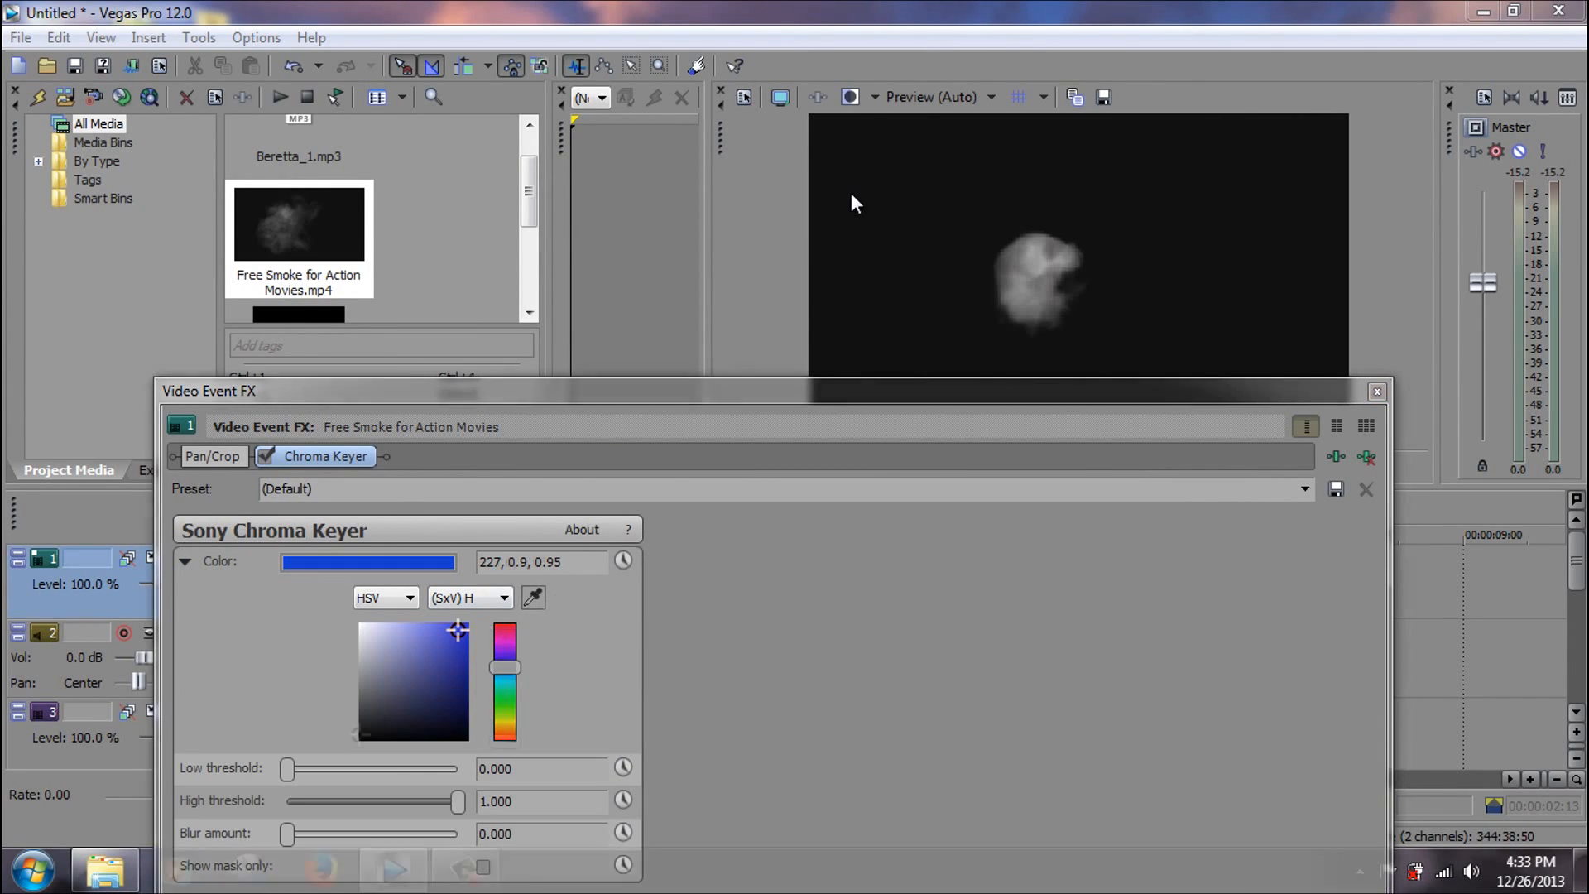
left_click(853, 202)
left_click_drag(884, 391, 995, 364)
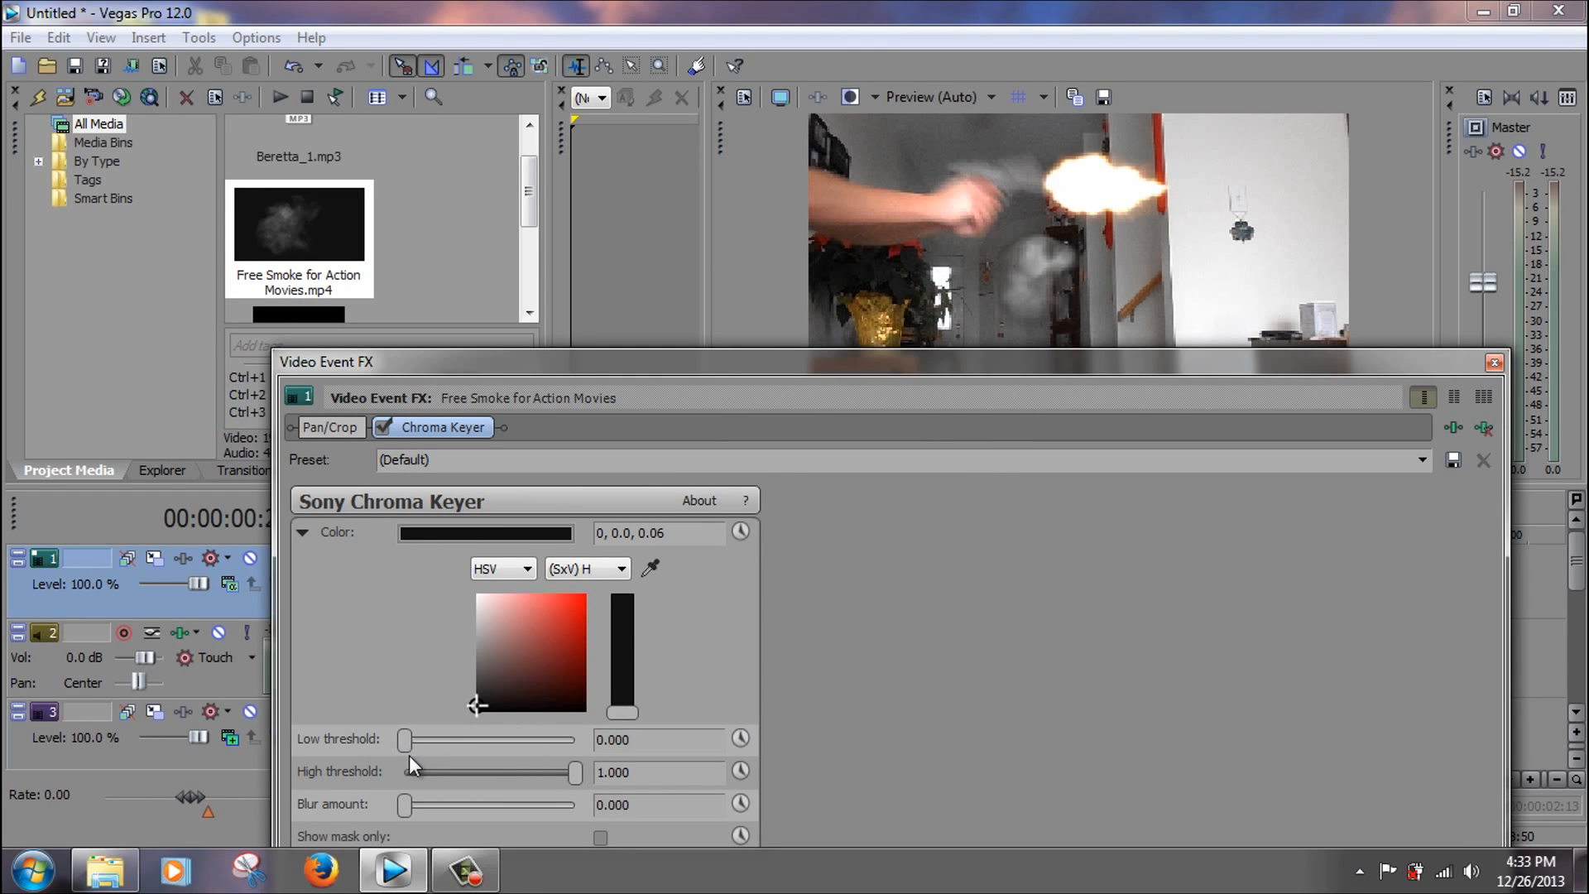
Set the Chroma Keyer's low threshold to about 0.259 and high threshold to about 0.769, and add a slight blur.
left_click_drag(402, 747, 340, 763)
left_click_drag(405, 749, 451, 742)
left_click_drag(578, 779, 539, 786)
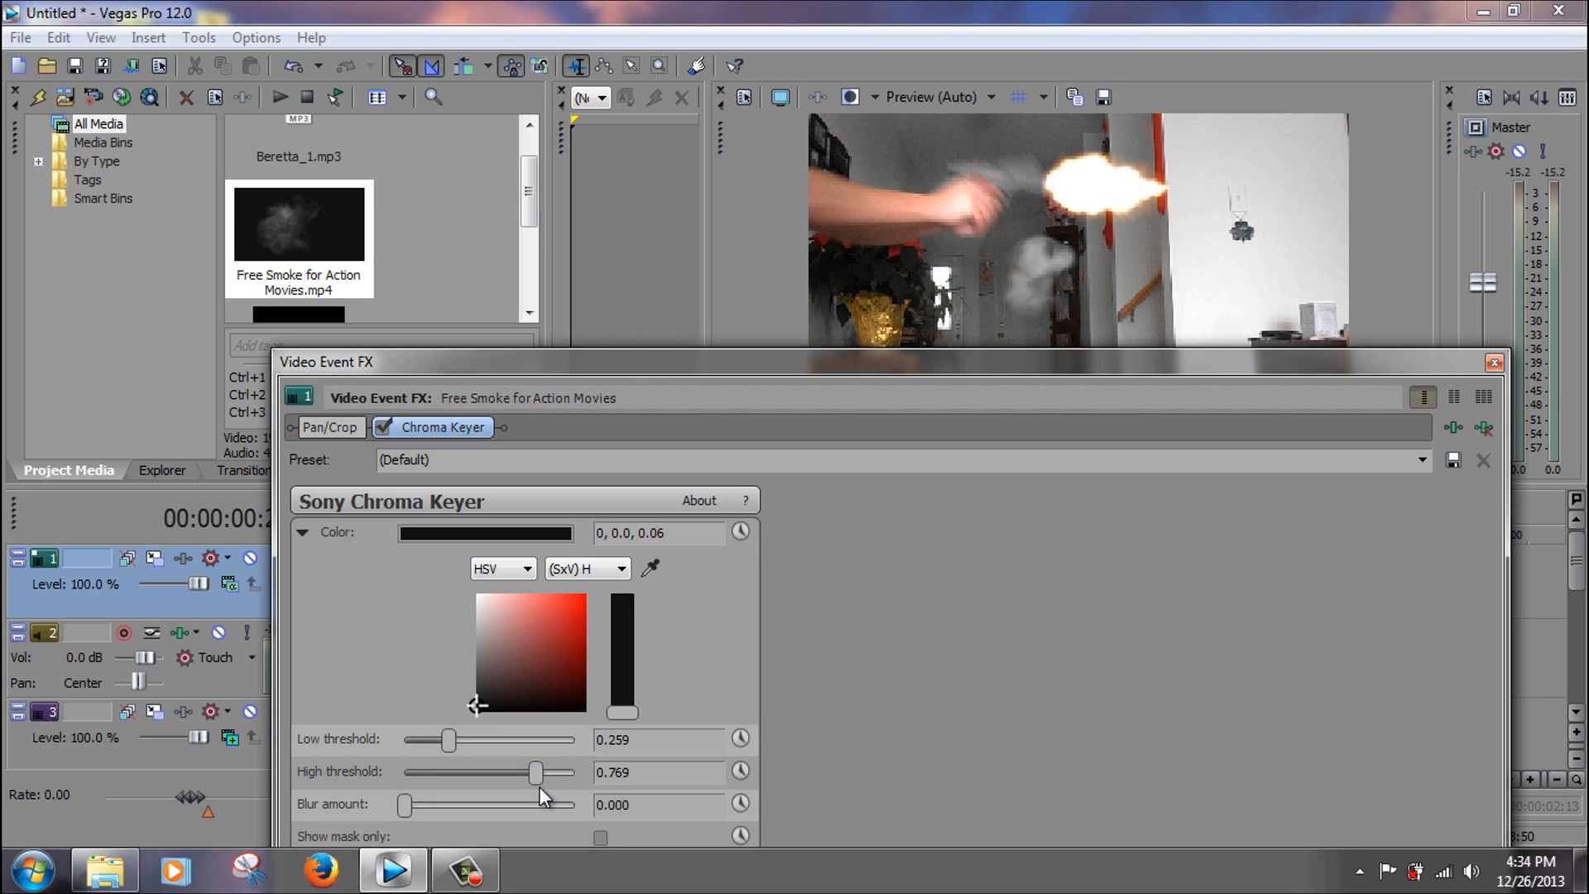
left_click_drag(406, 803, 416, 802)
left_click(1494, 362)
Speed up the whole smoke clip by time-compressing it to end at about 00:00:02:08.
scroll(695, 637, "up", 4)
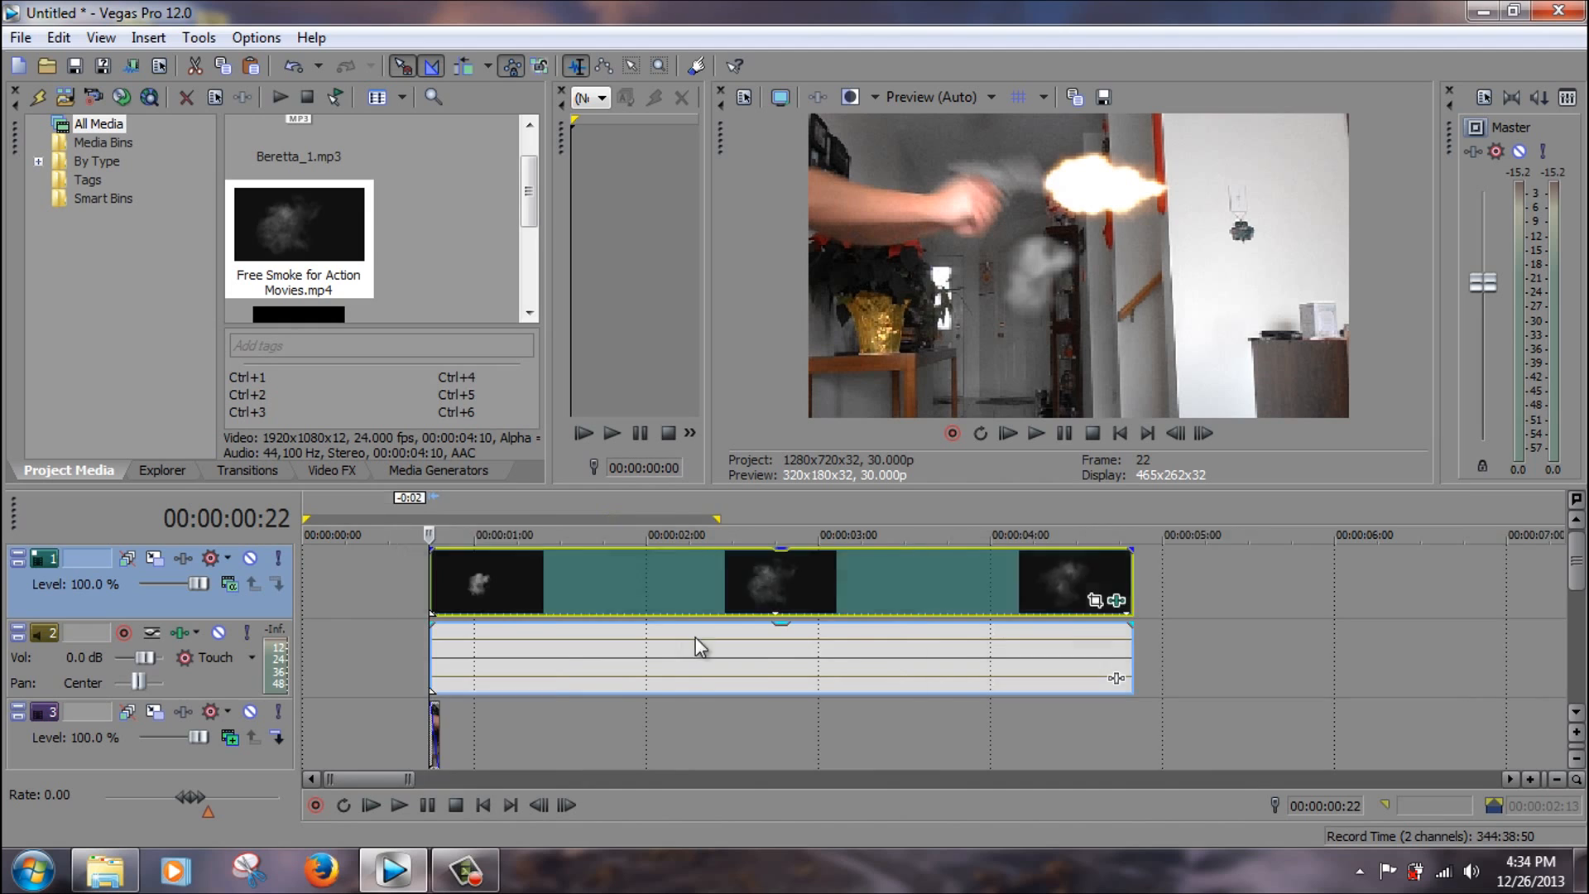
scroll(910, 608, "down", 2)
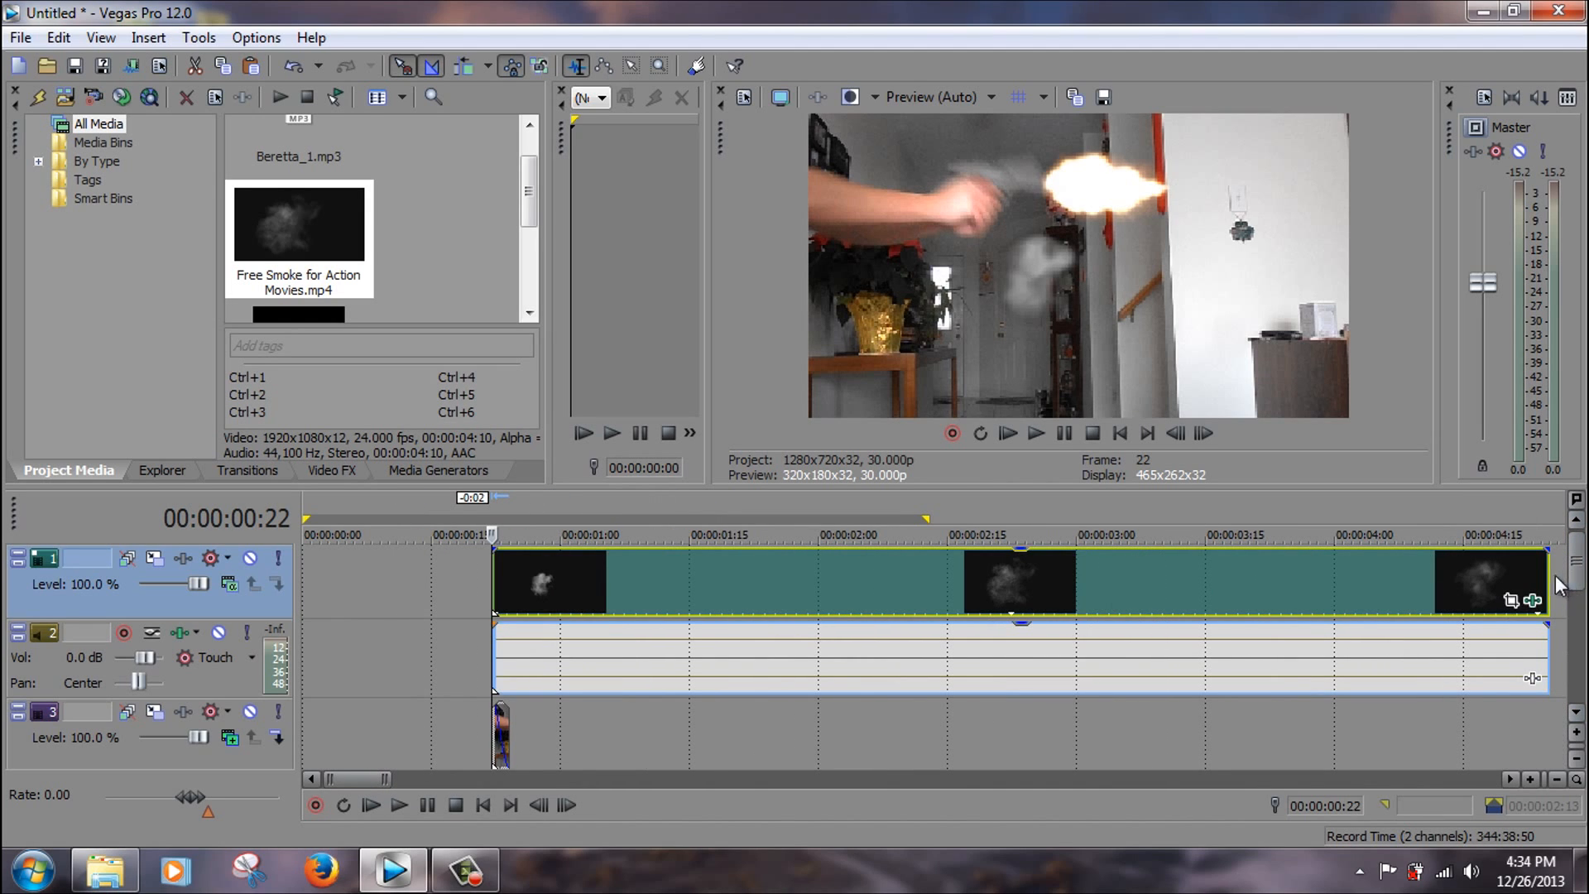
left_click_drag(1550, 576, 894, 654)
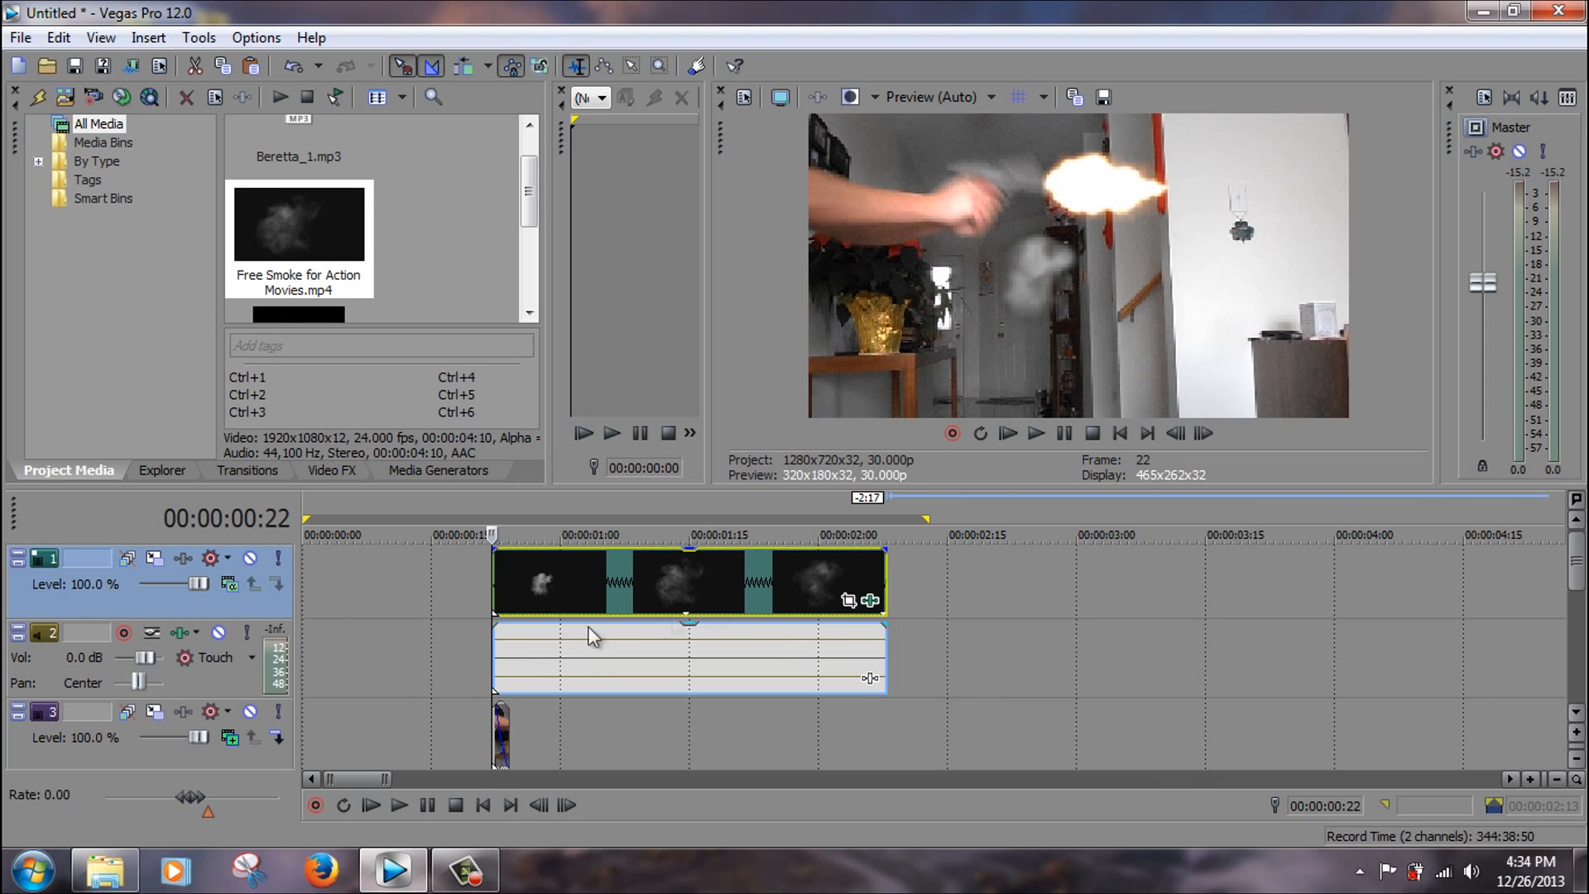
Reframe the smoke over the muzzle in Pan/Crop with a frame of about 2,841 x 1,598 centered at about X 932, Y 1,098.
left_click(848, 601)
left_click_drag(1057, 660, 1022, 854)
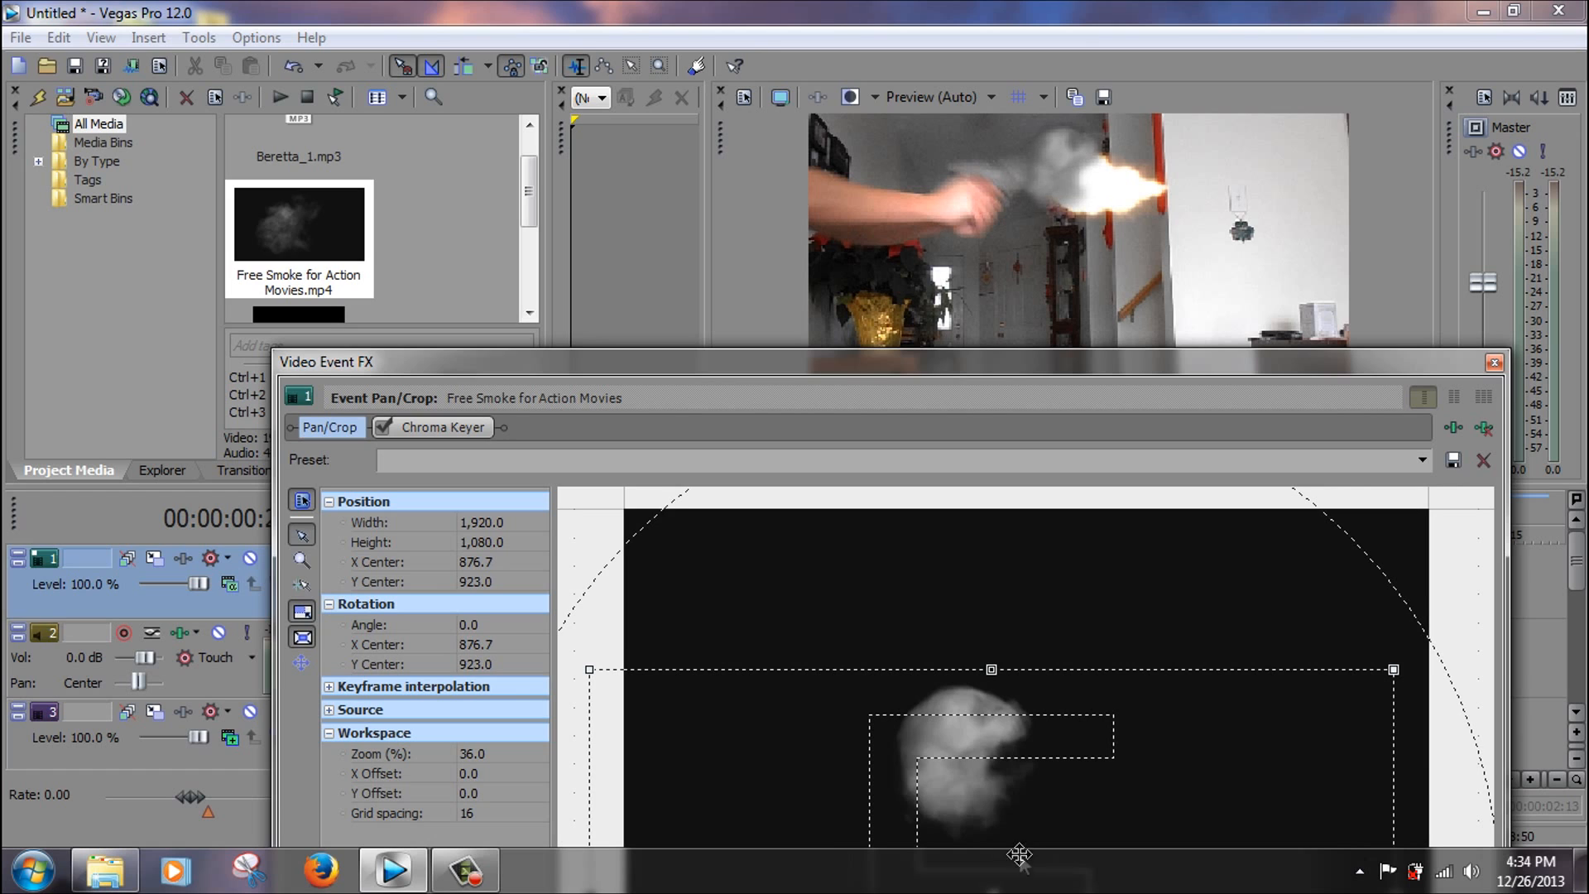
left_click_drag(1395, 669, 1577, 560)
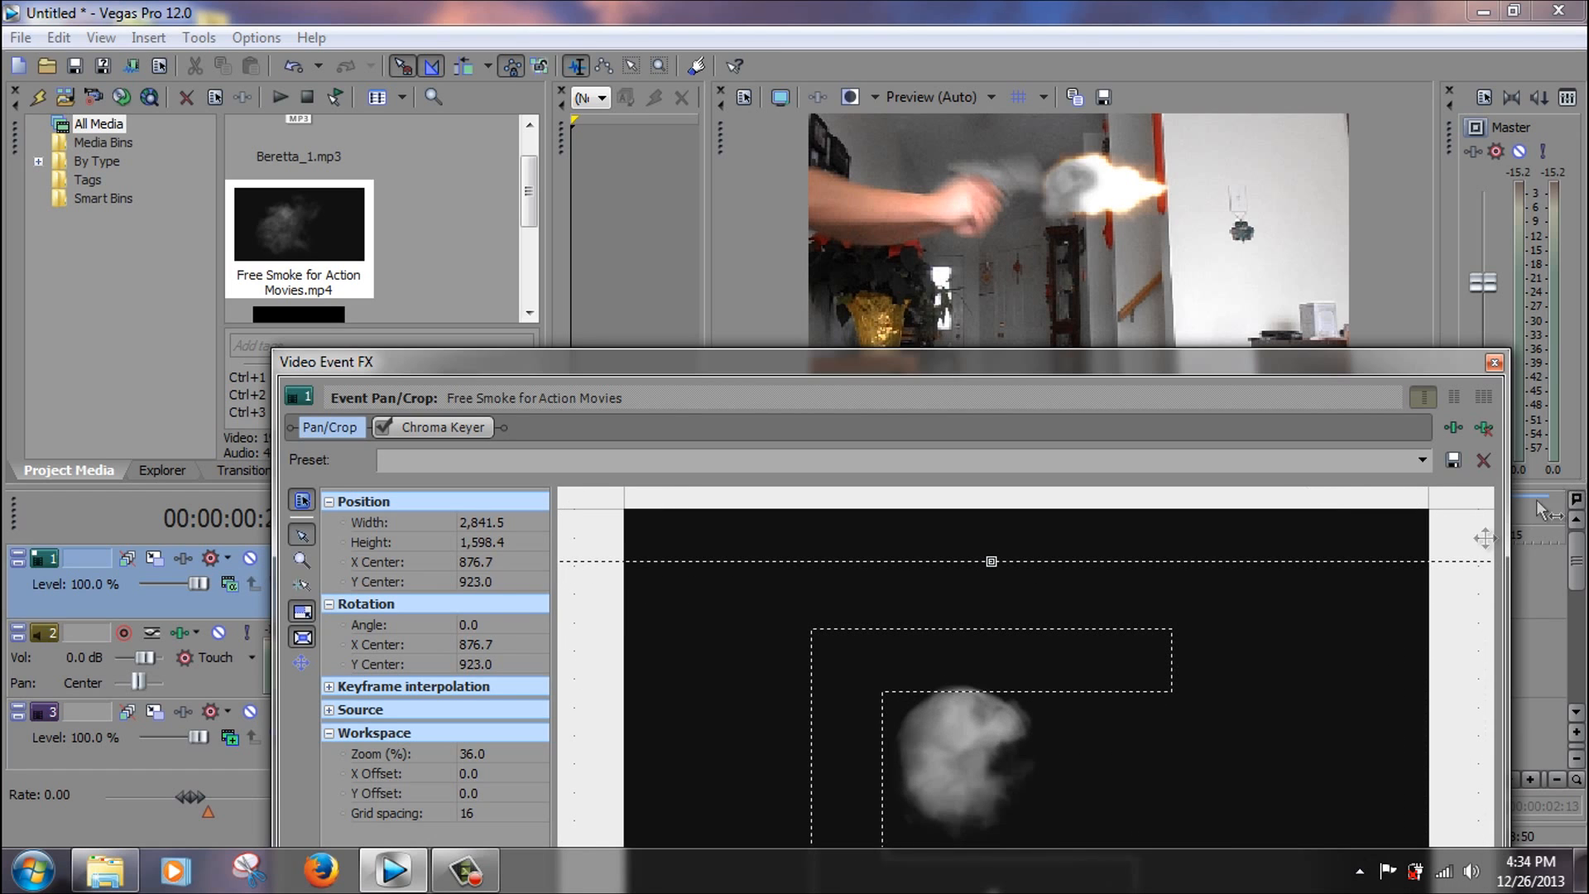
left_click_drag(1029, 685, 1053, 762)
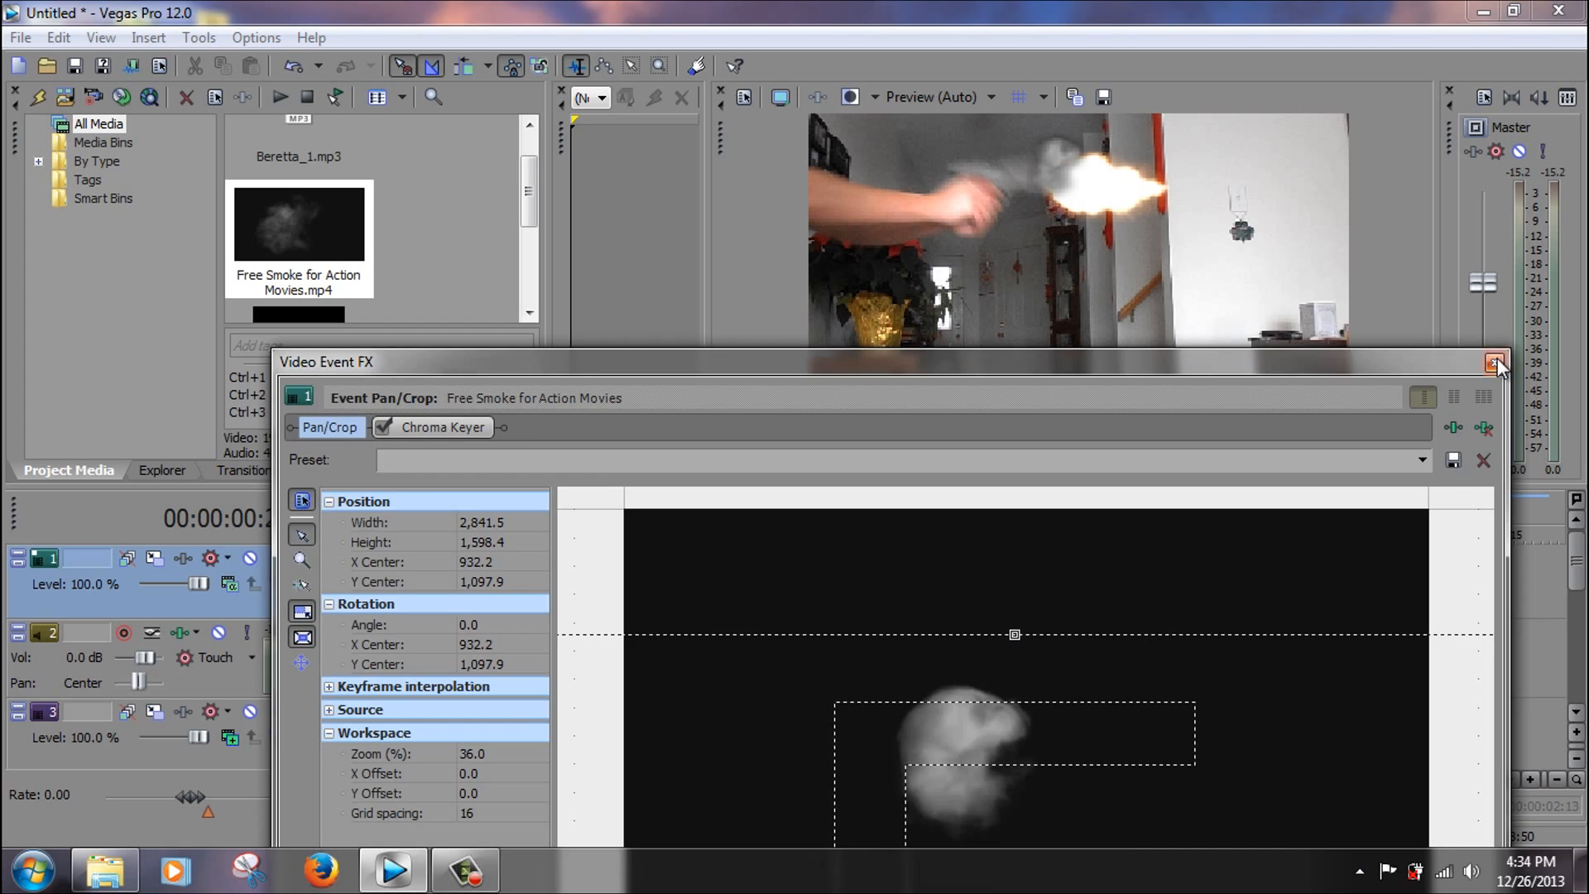
left_click(1494, 362)
Lower the smoke clip's opacity and compare the frames at 00:00:00:21 and 00:00:00:22.
left_click_drag(692, 561, 694, 581)
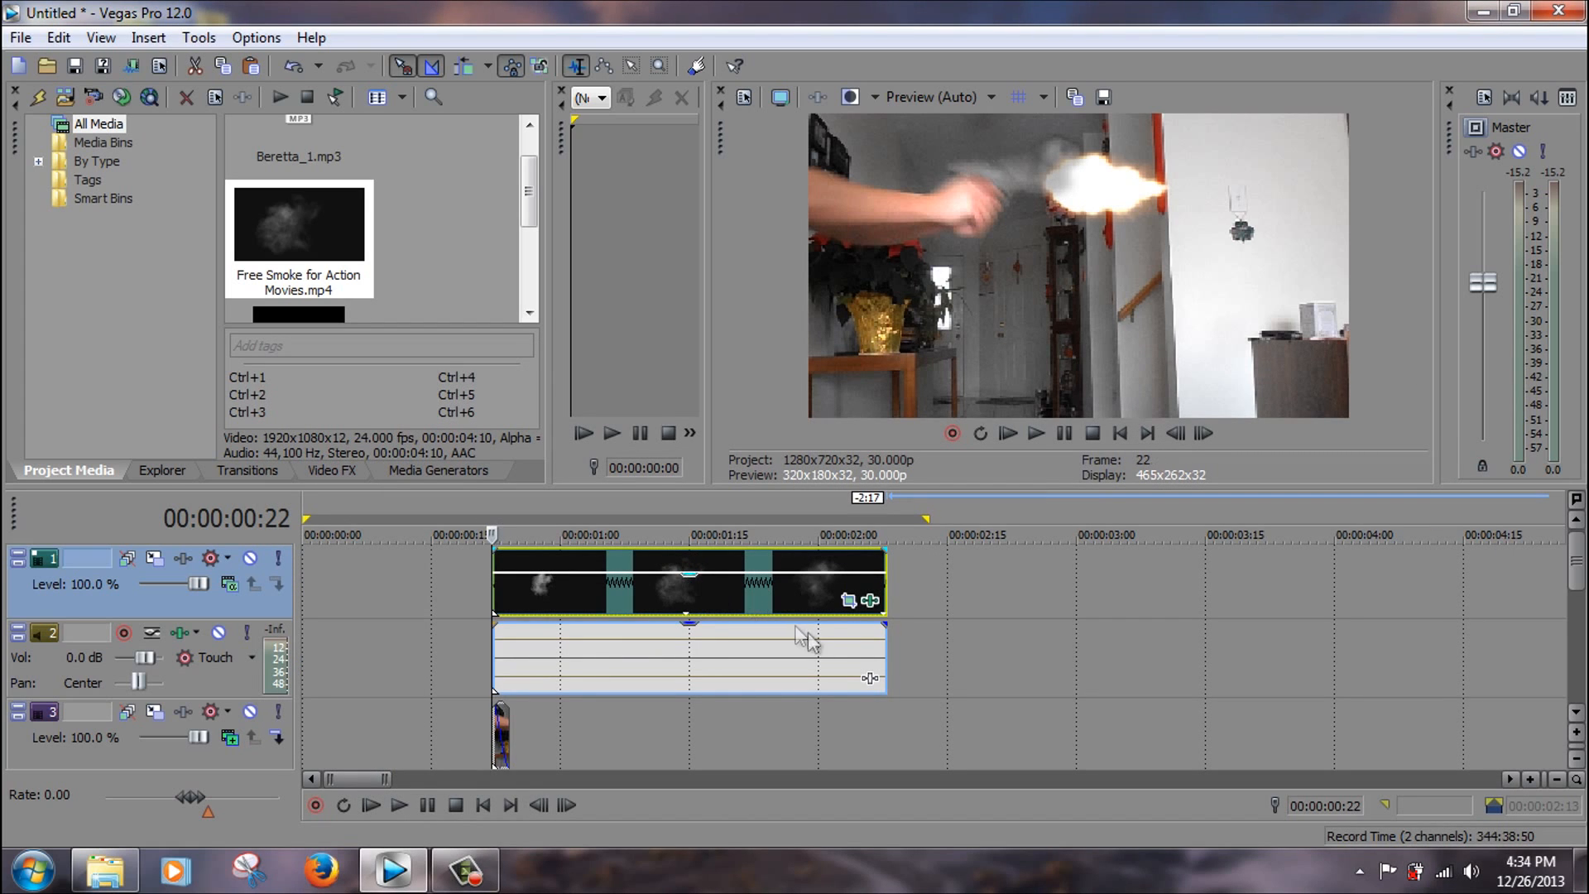
key("Left")
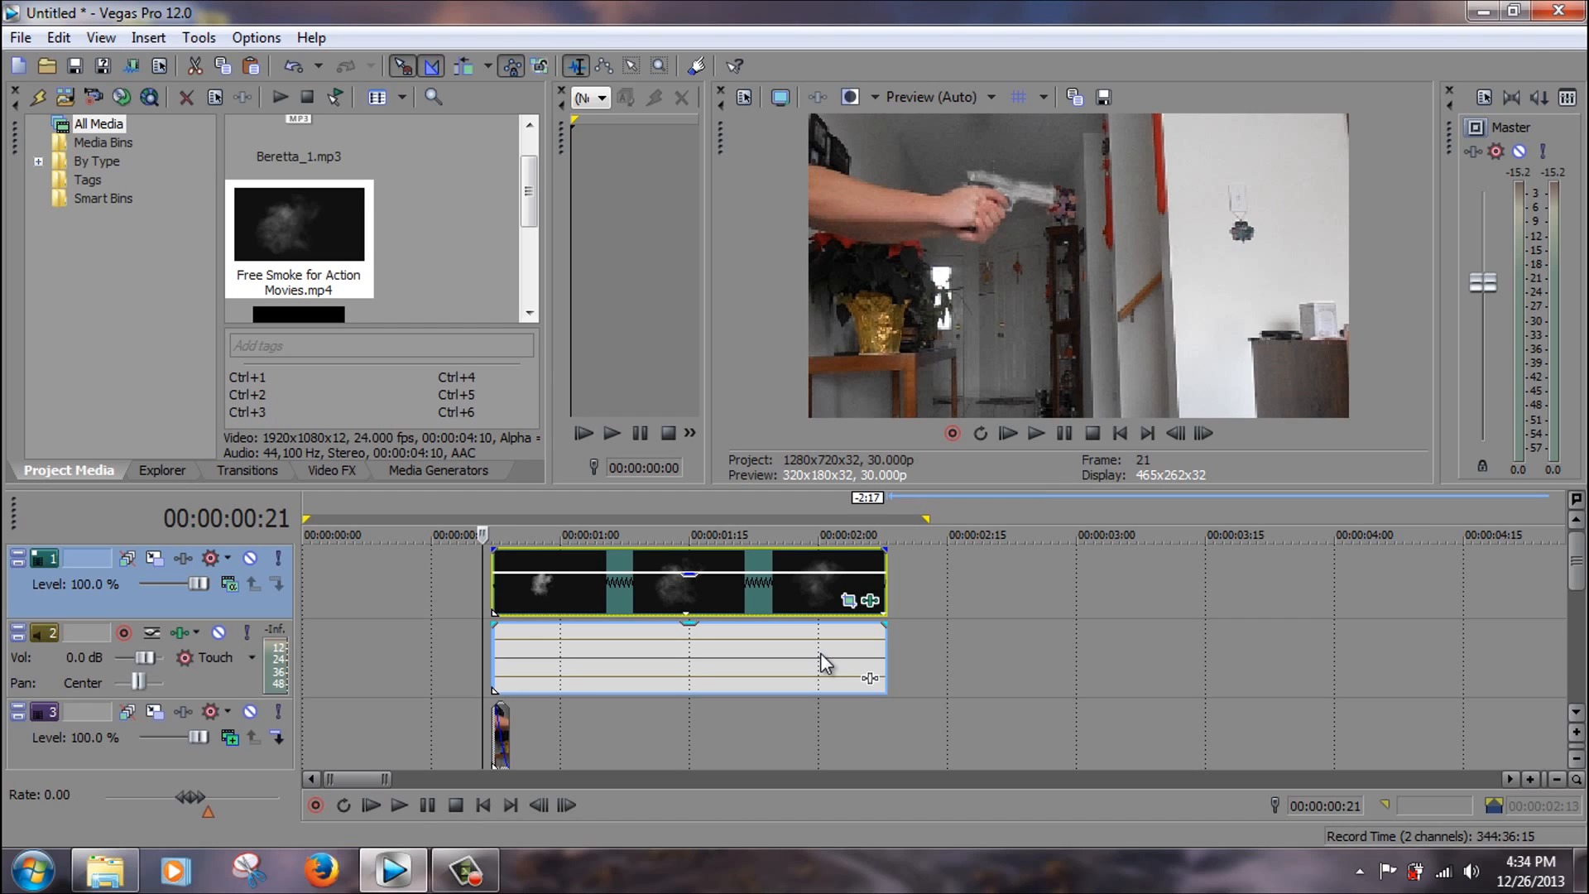
key("Right")
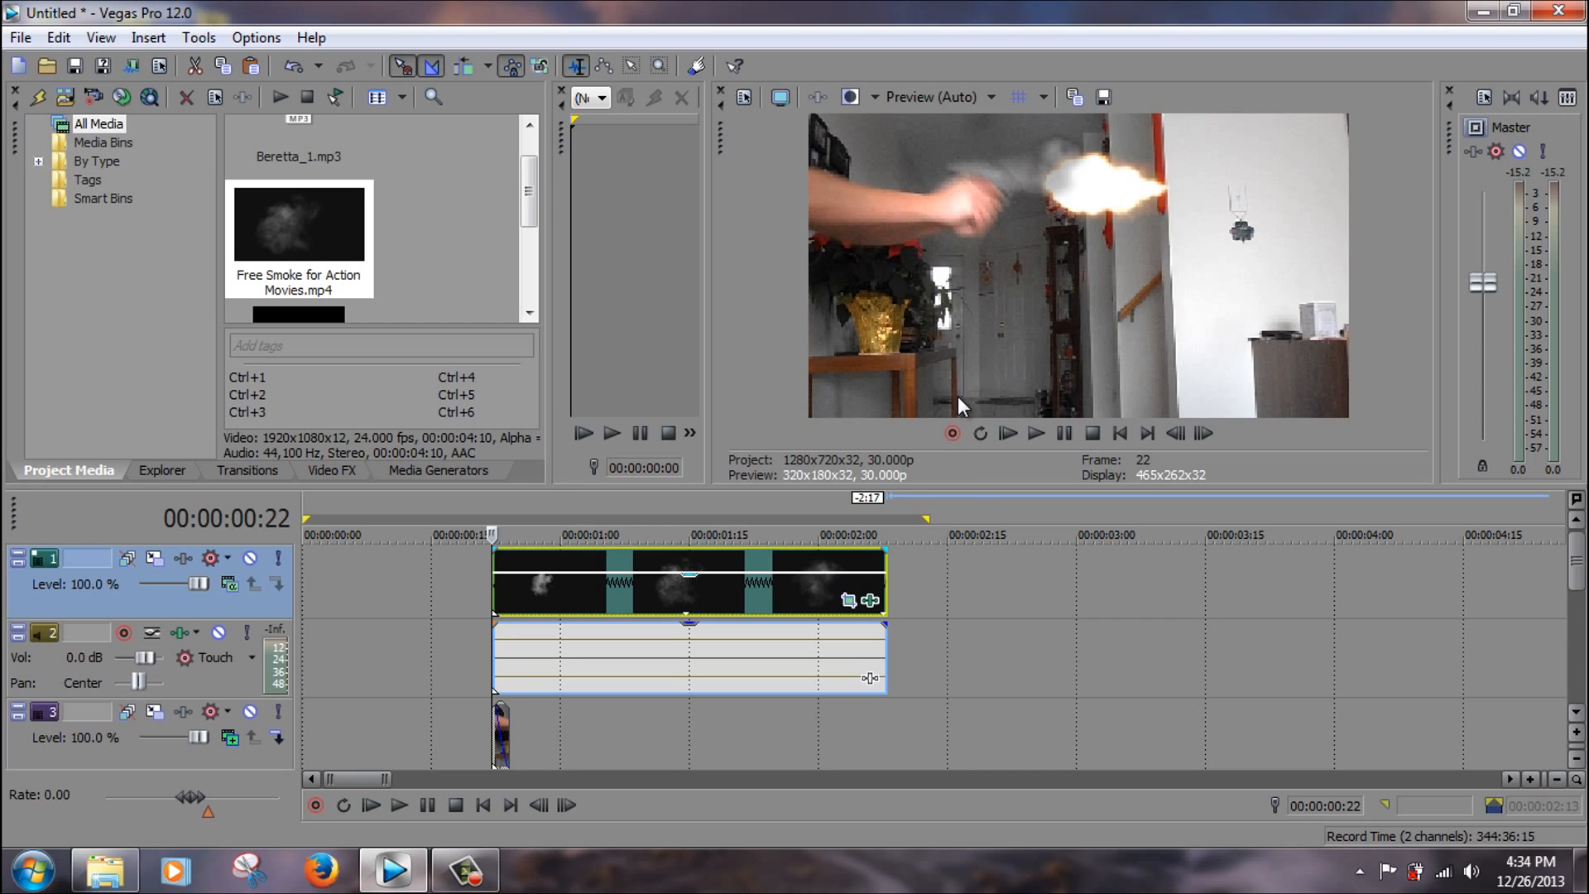
Step back and forth through the frames after the shot, examining how the smoke looks behind the recoiling pistol.
key("Right")
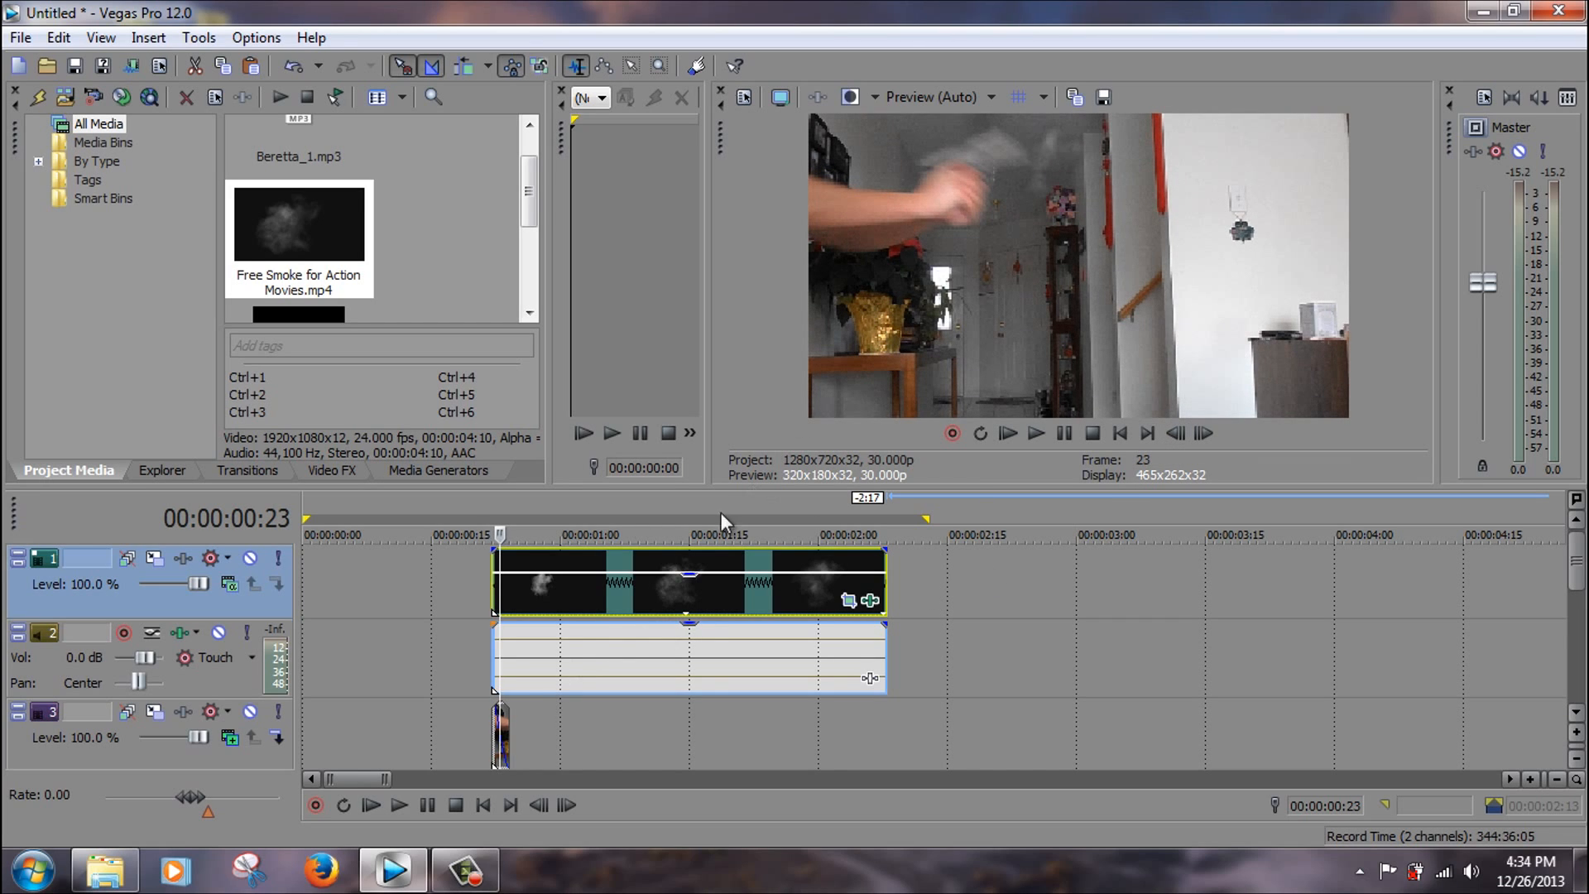
key("Right")
key("Right")
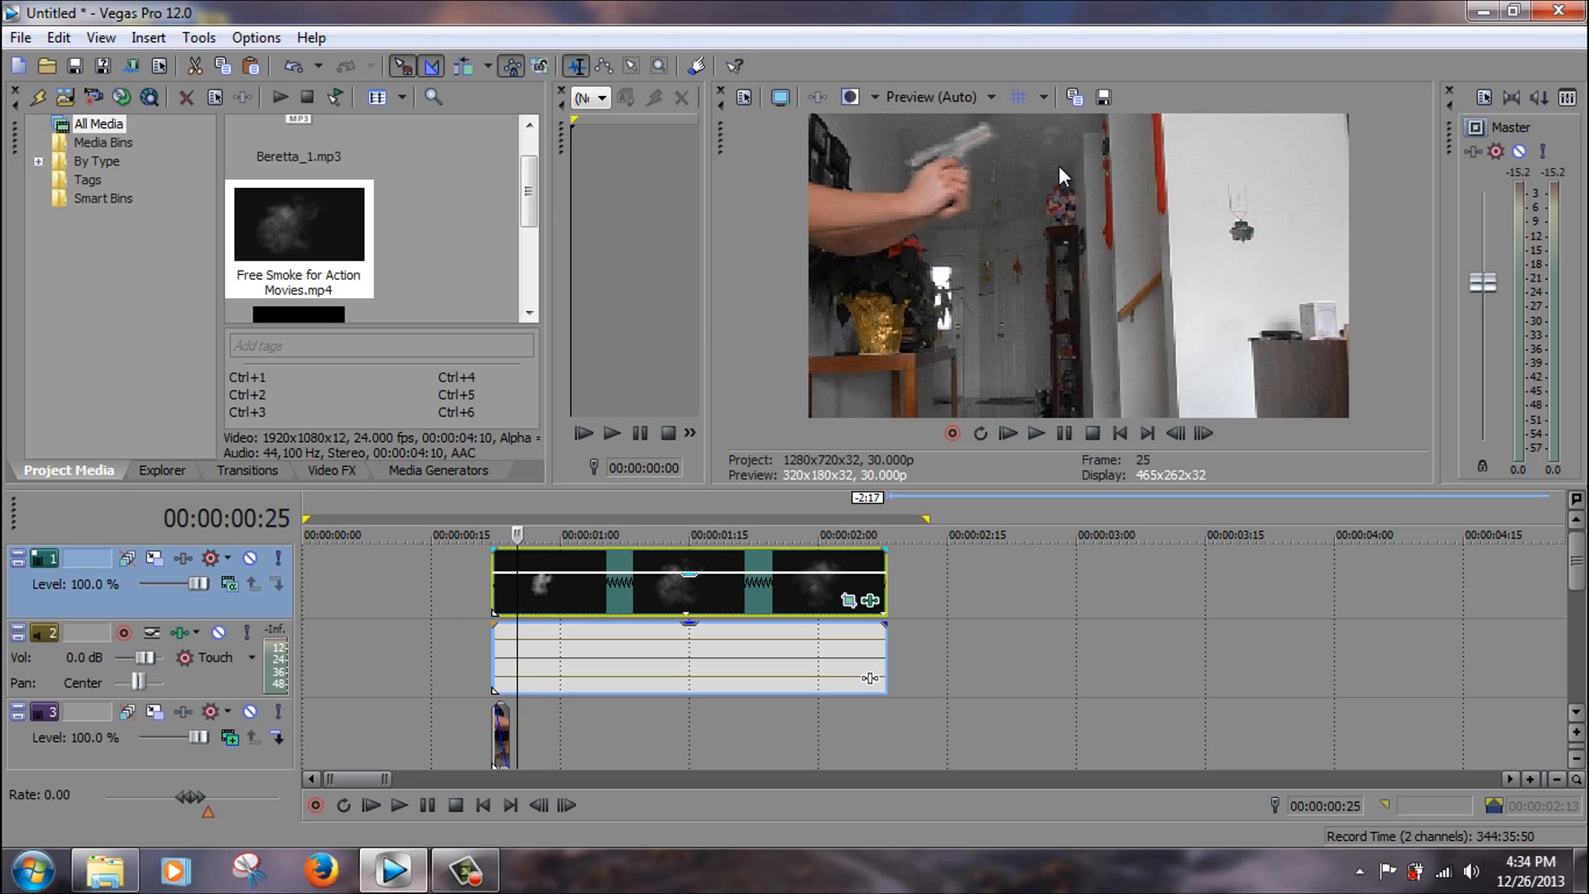
key("Right")
key("Right")
key("Left")
key("Left")
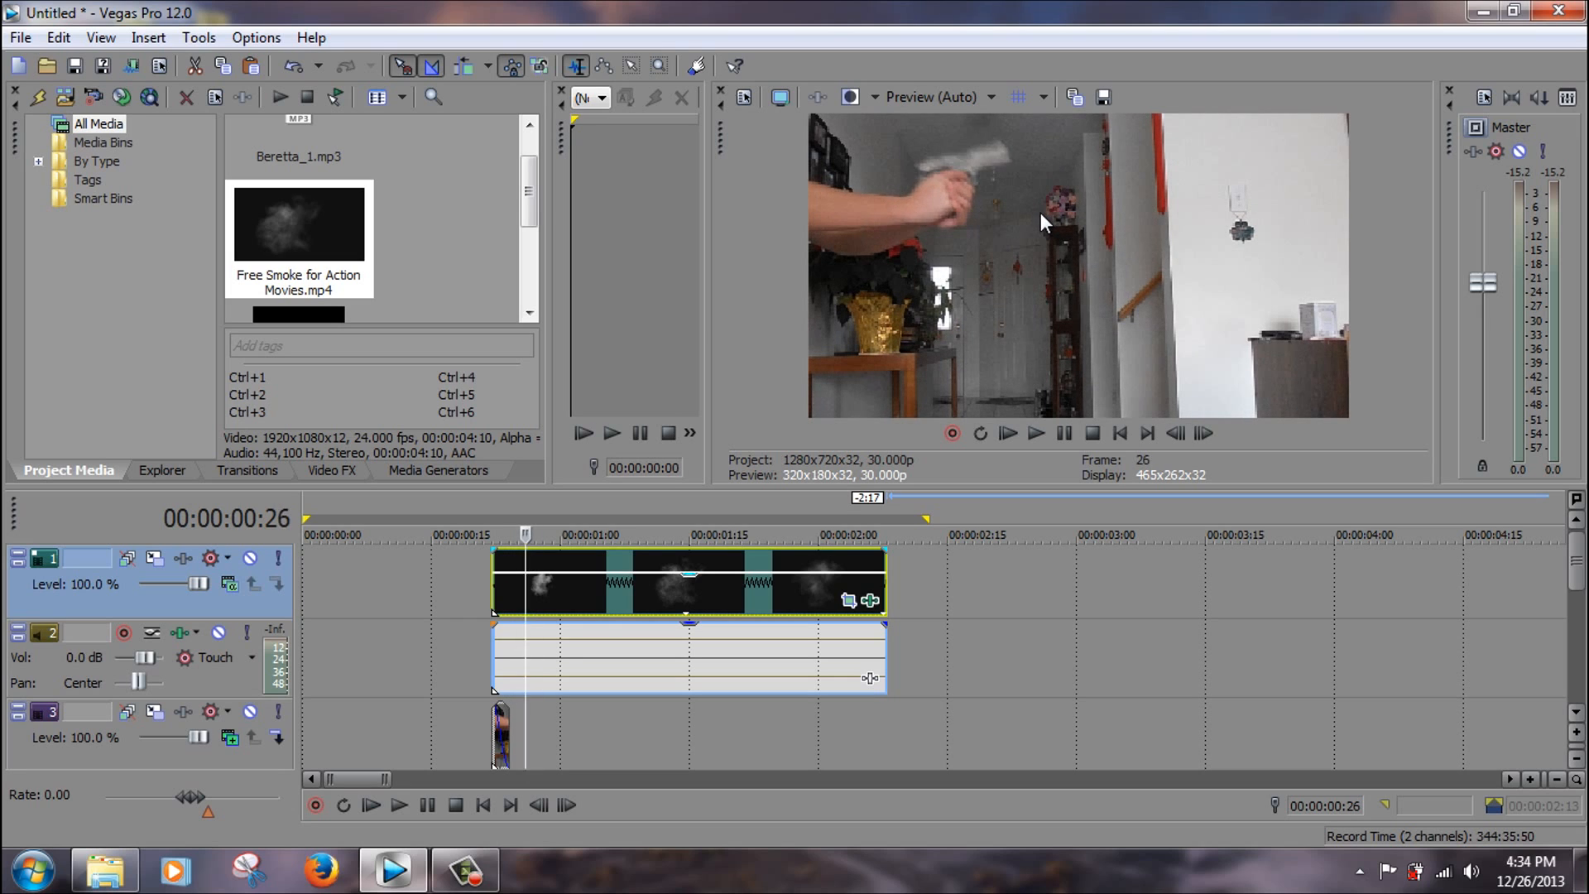
key("Left")
key("Left")
key("Left")
key("Left")
key("Right")
key("Right")
key("Right")
key("Right")
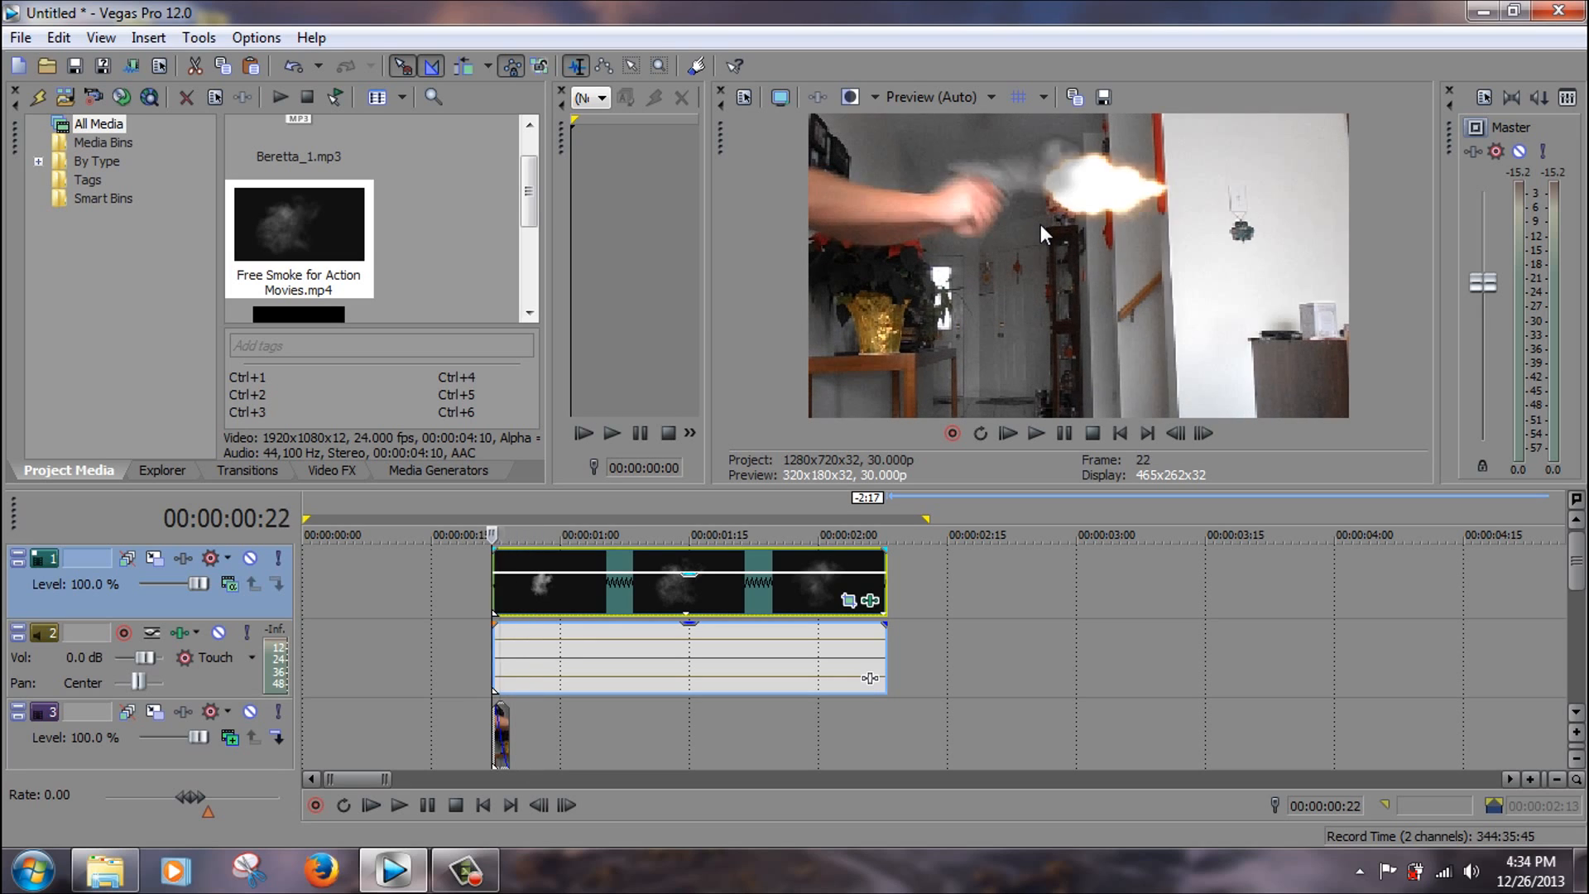
key("Right")
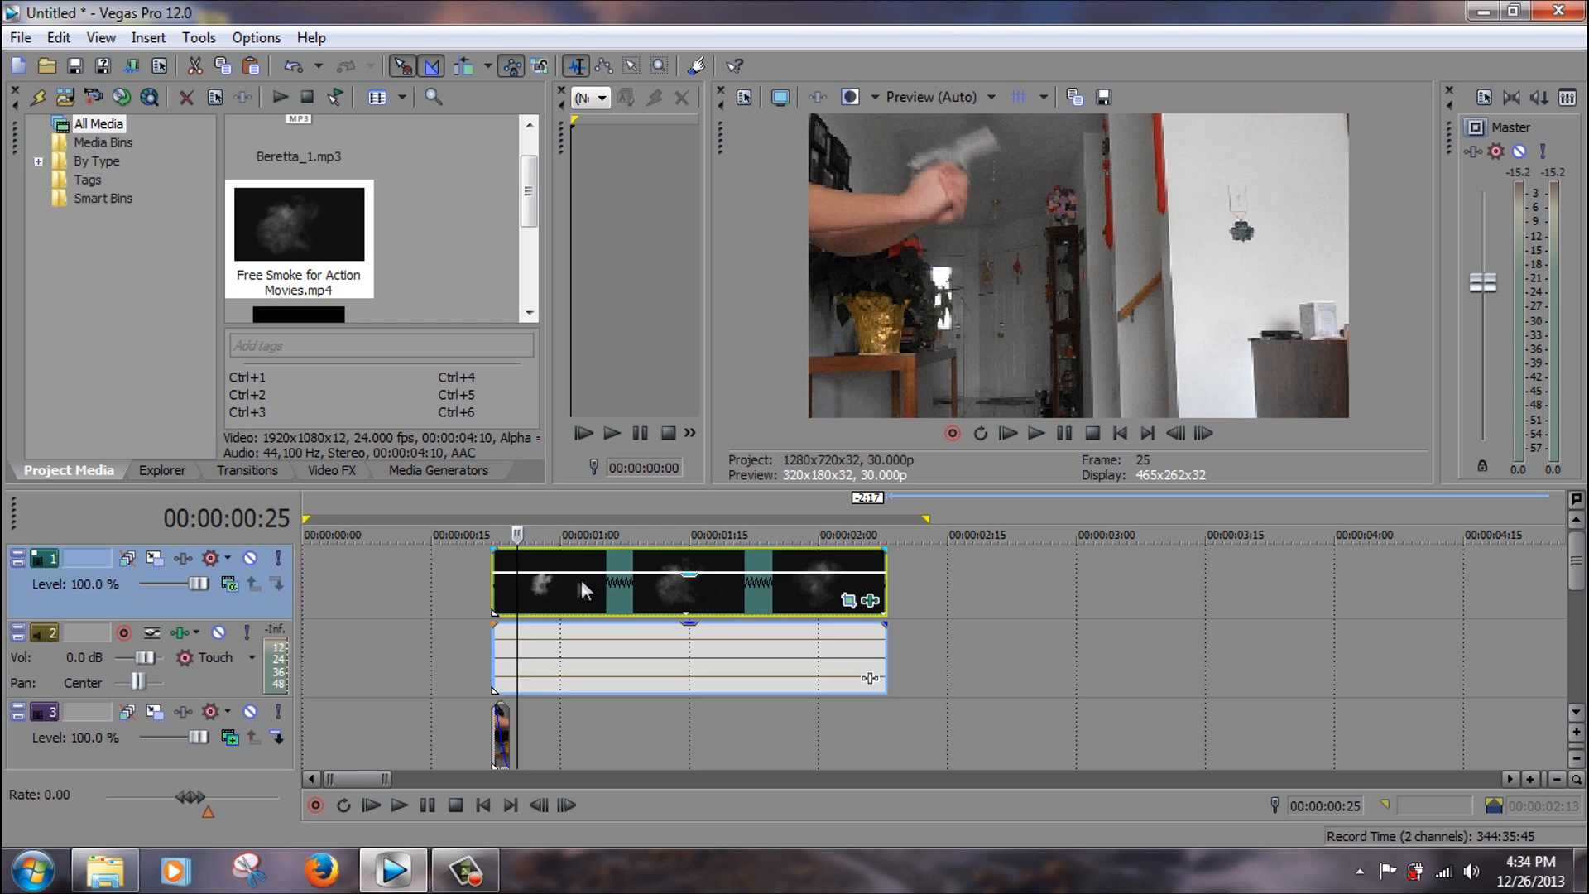
Split the smoke clip at about 00:00:01:01 and delete the part after the split.
left_click(568, 584)
key("s")
left_click(671, 586)
key("Delete")
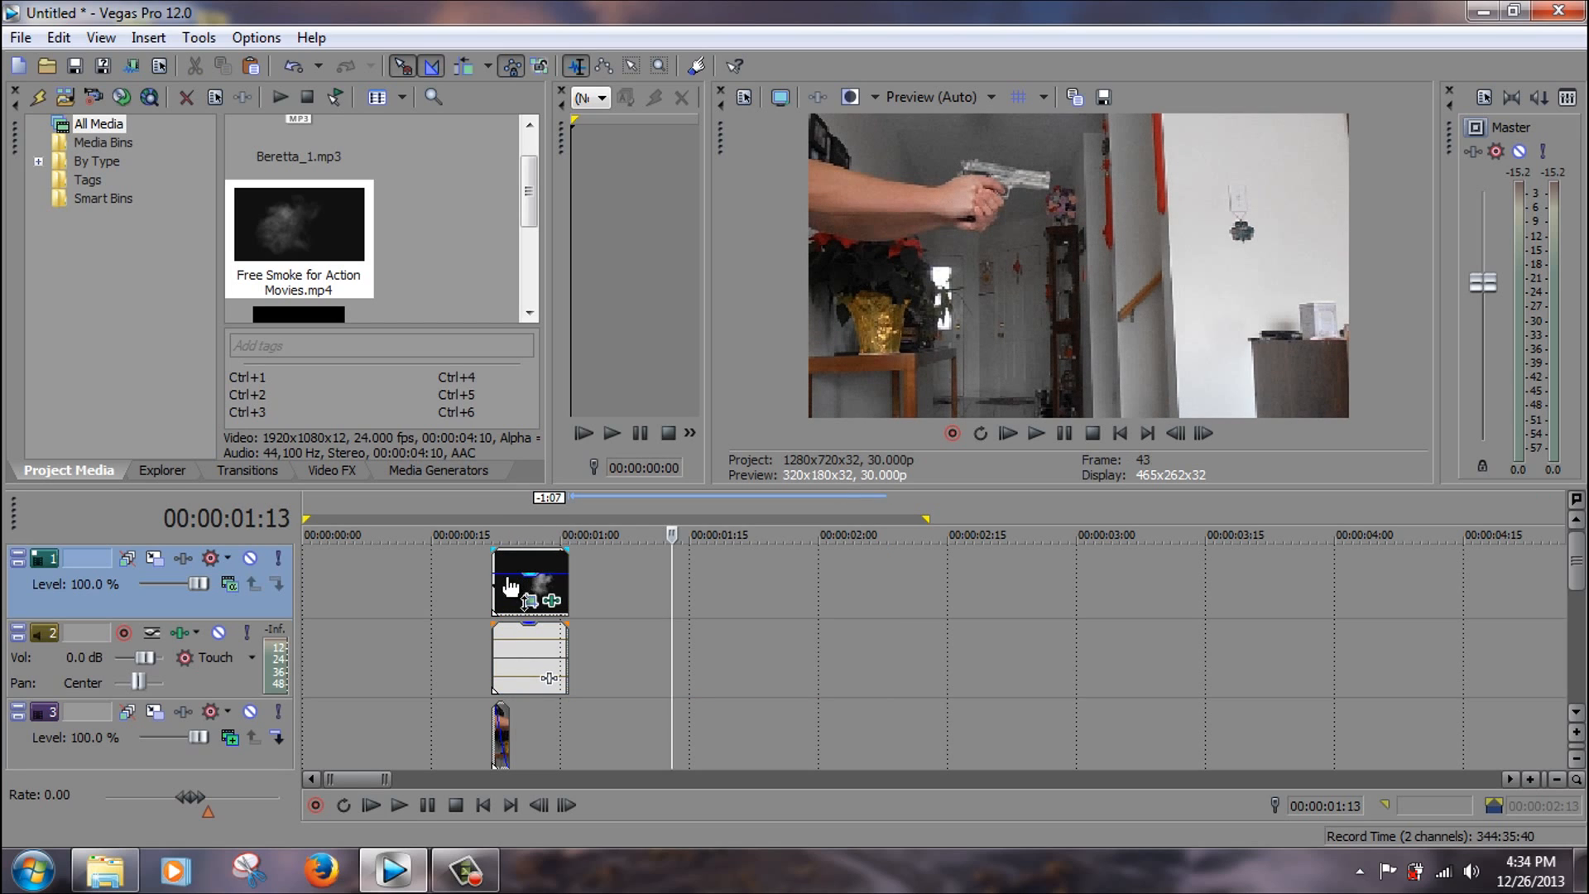
Review the flash, glow and shortened smoke frame by frame around 00:00:00:22.
left_click(494, 590)
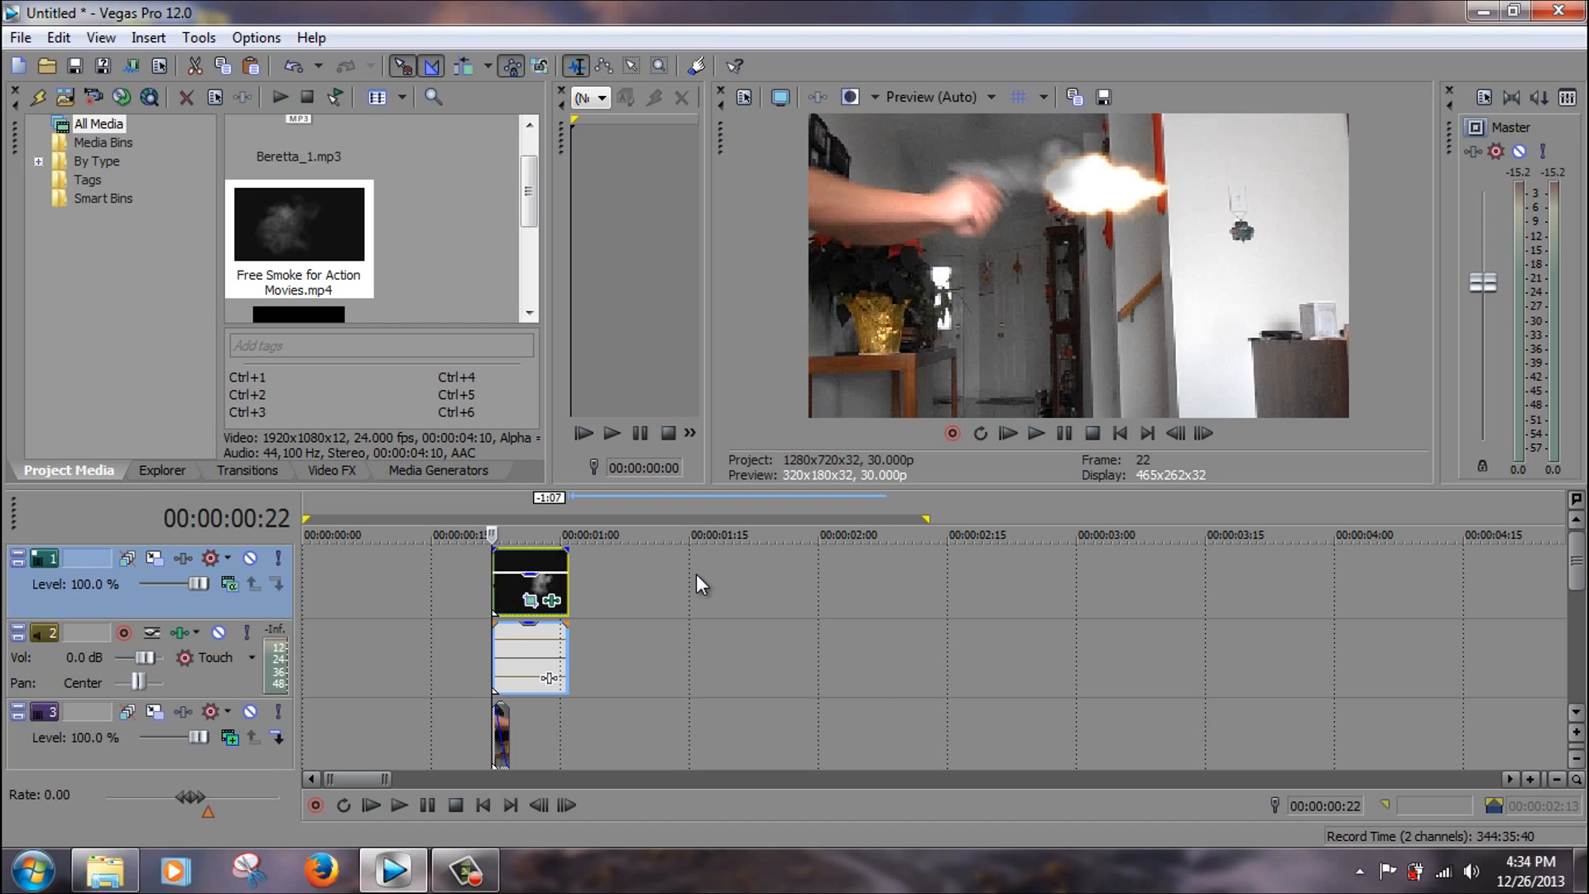
key("Right")
key("Up")
key("Up")
key("Up")
key("Up")
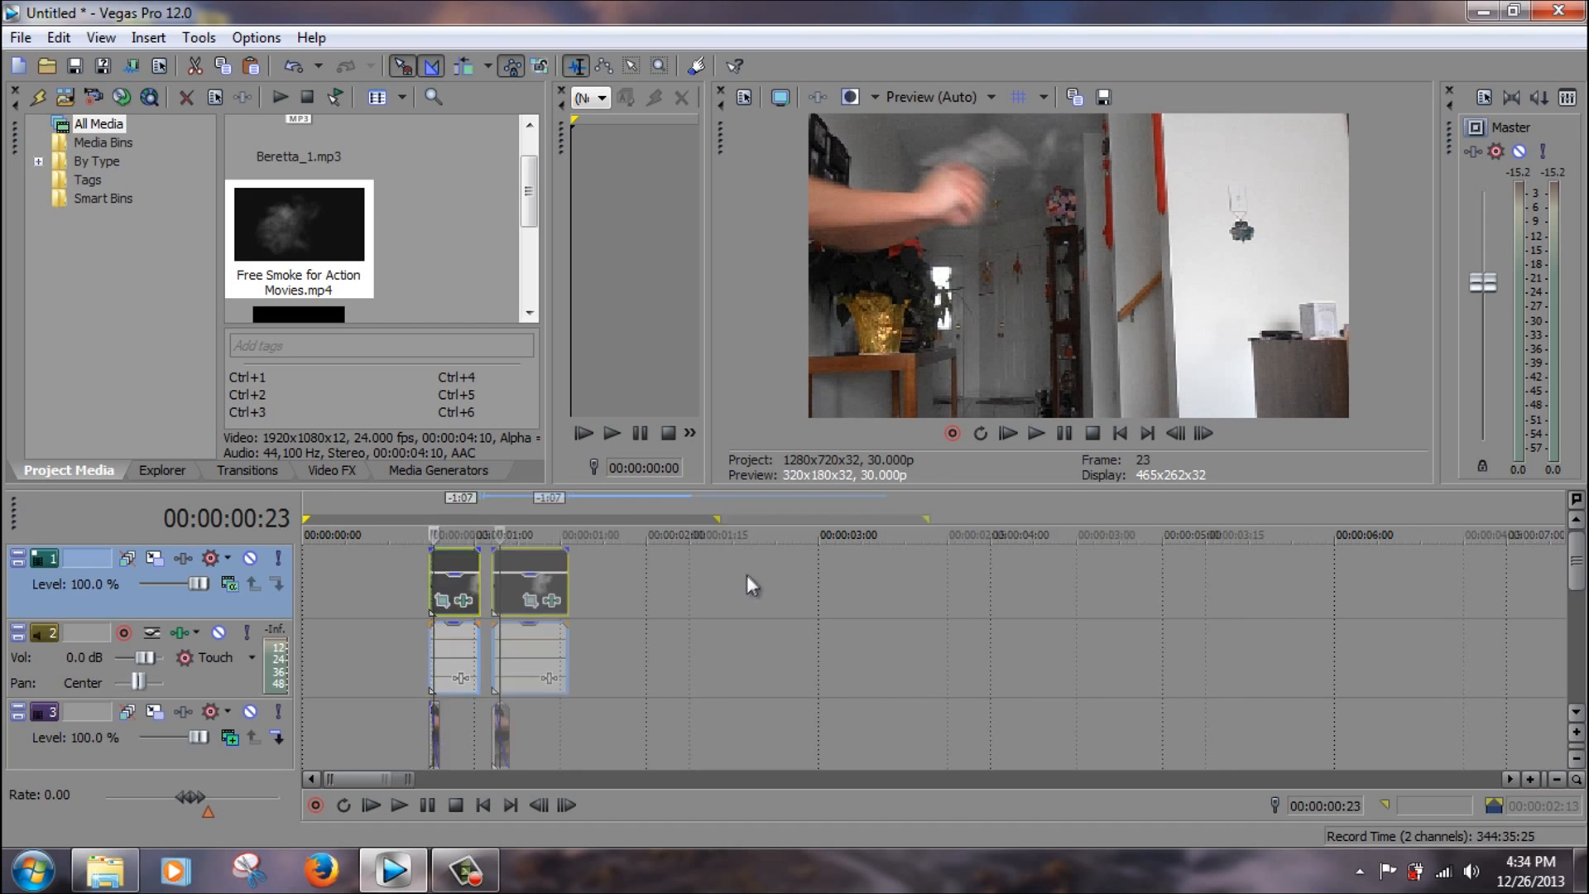
scroll(877, 601, "up", 3)
key("Right")
key("Right")
key("Right")
key("Right")
key("Left")
key("Left")
key("Left")
key("Left")
key("Left")
key("Left")
key("Left")
key("Left")
key("Right")
key("Right")
key("Right")
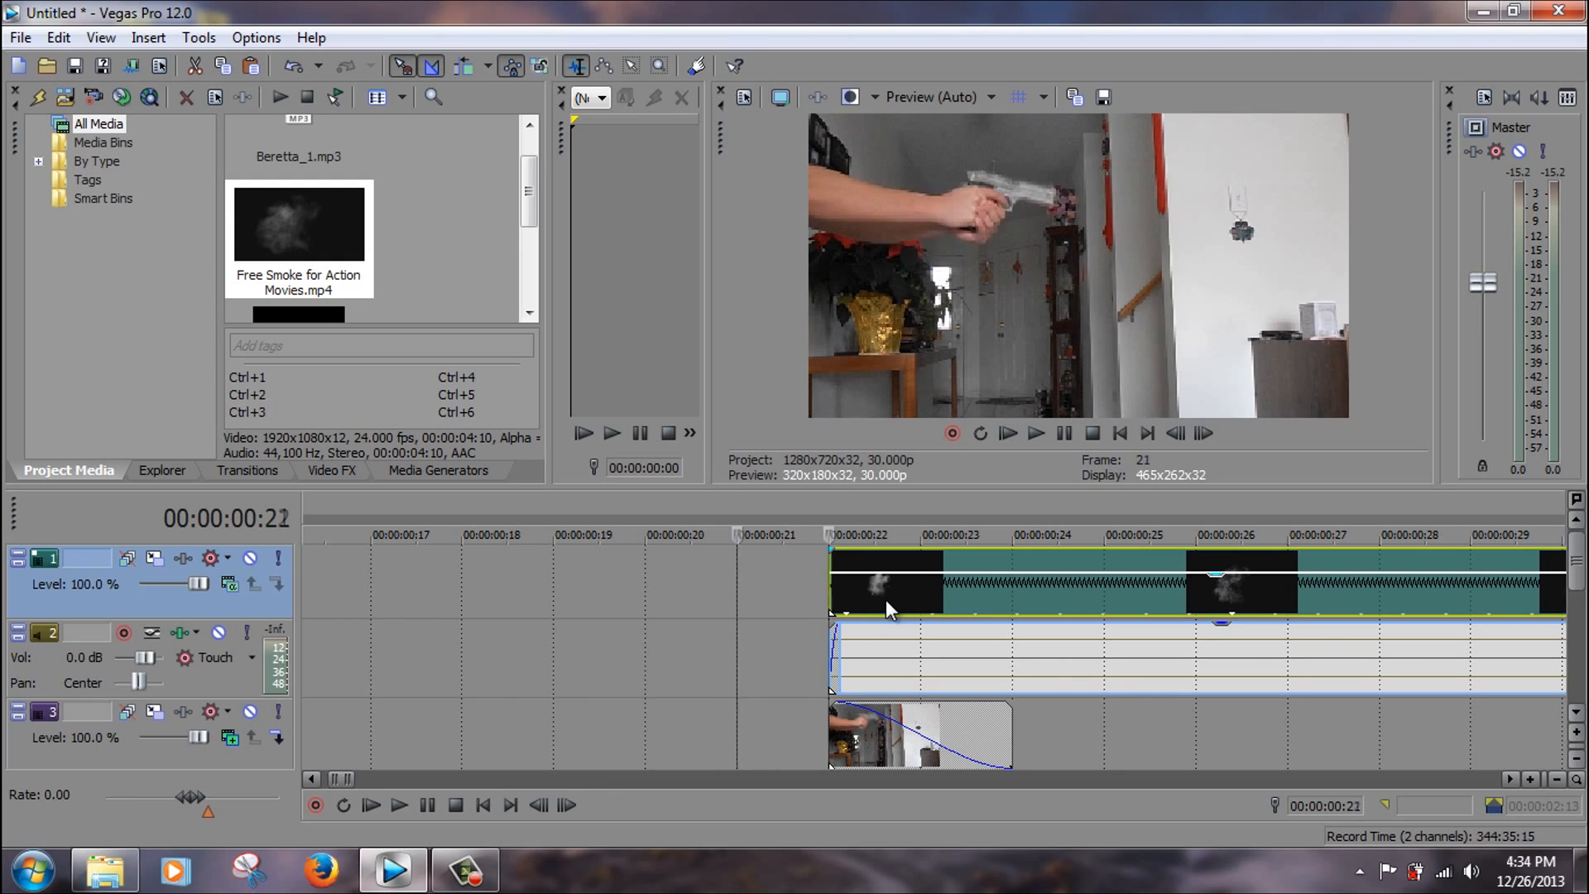
key("Right")
key("Left")
key("Left")
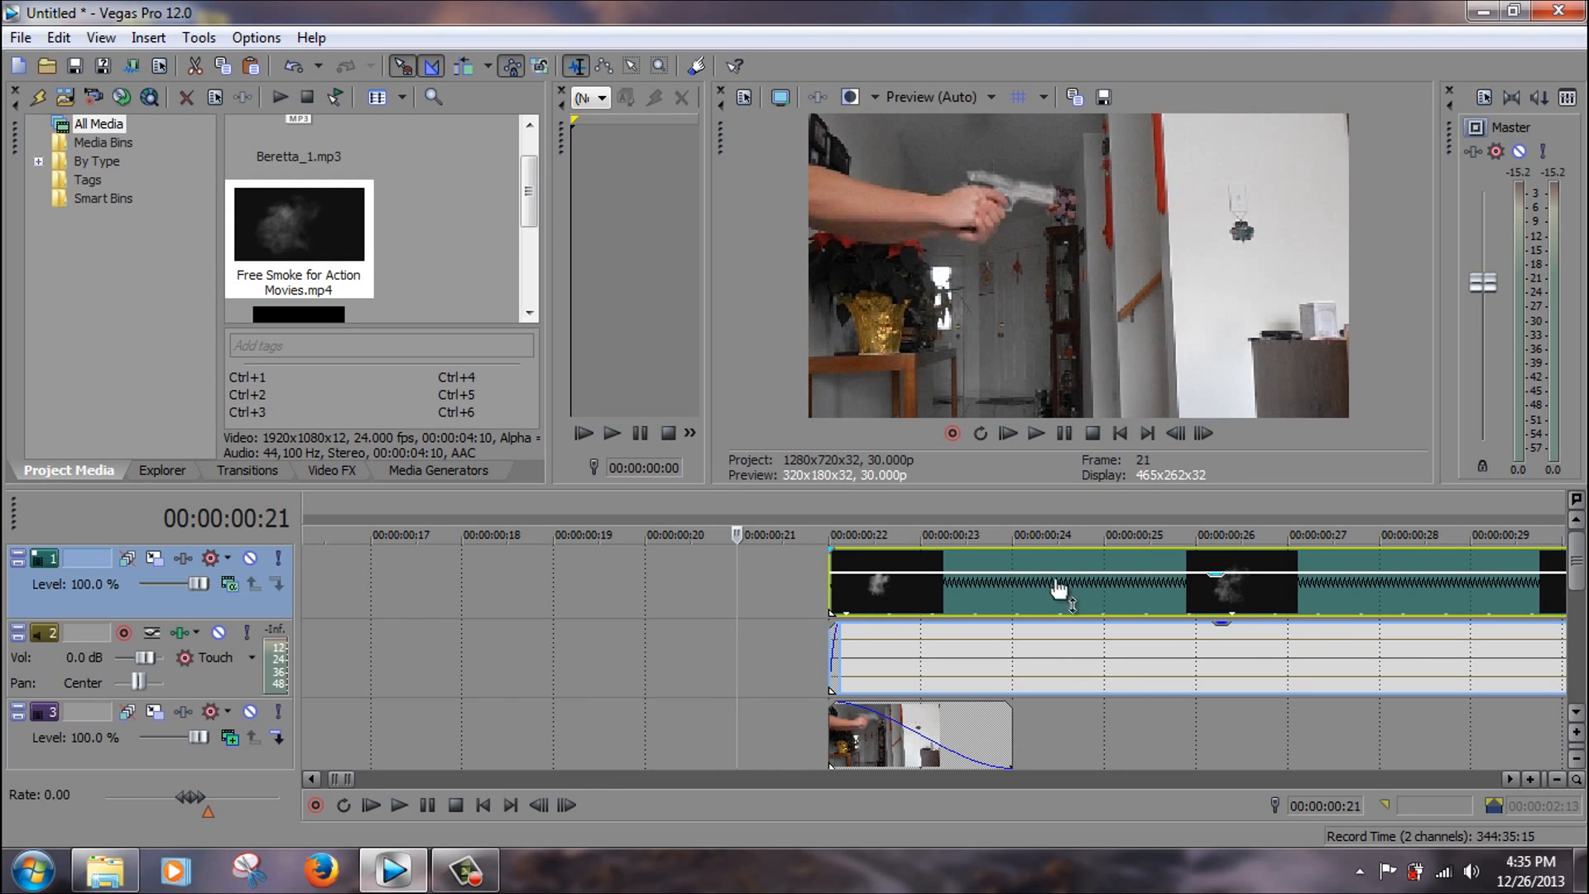
key("Right")
Add Beretta_1.mp3 to the audio track below the footage and align the start of its gunshot waveform with 00:00:00:22.
left_click_drag(1576, 579, 1577, 668)
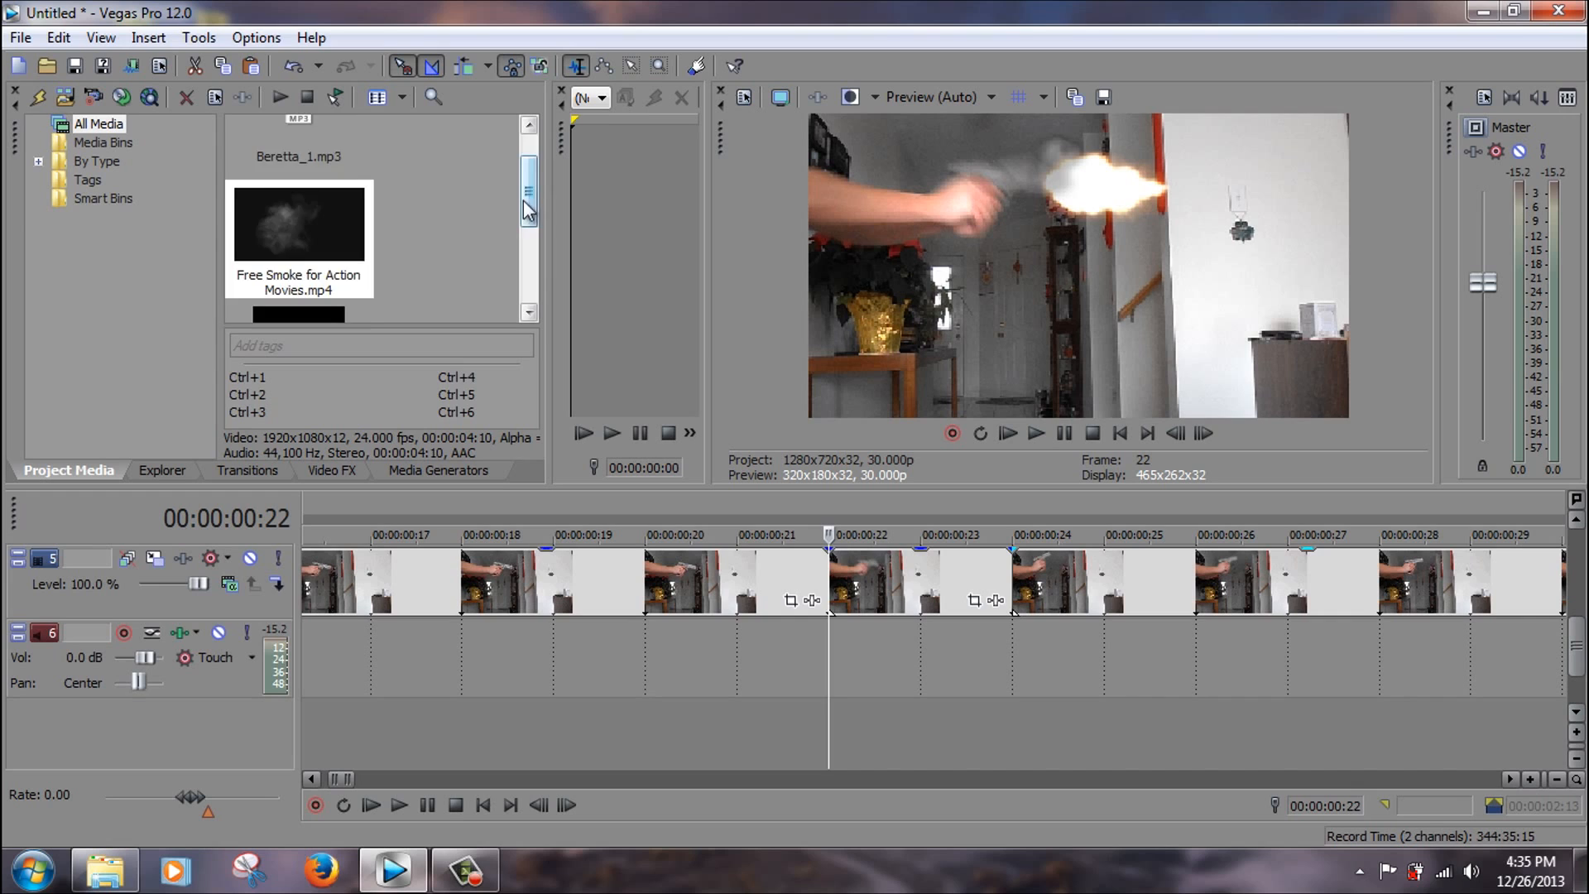
scroll(286, 205, "up", 1)
left_click_drag(285, 205, 829, 657)
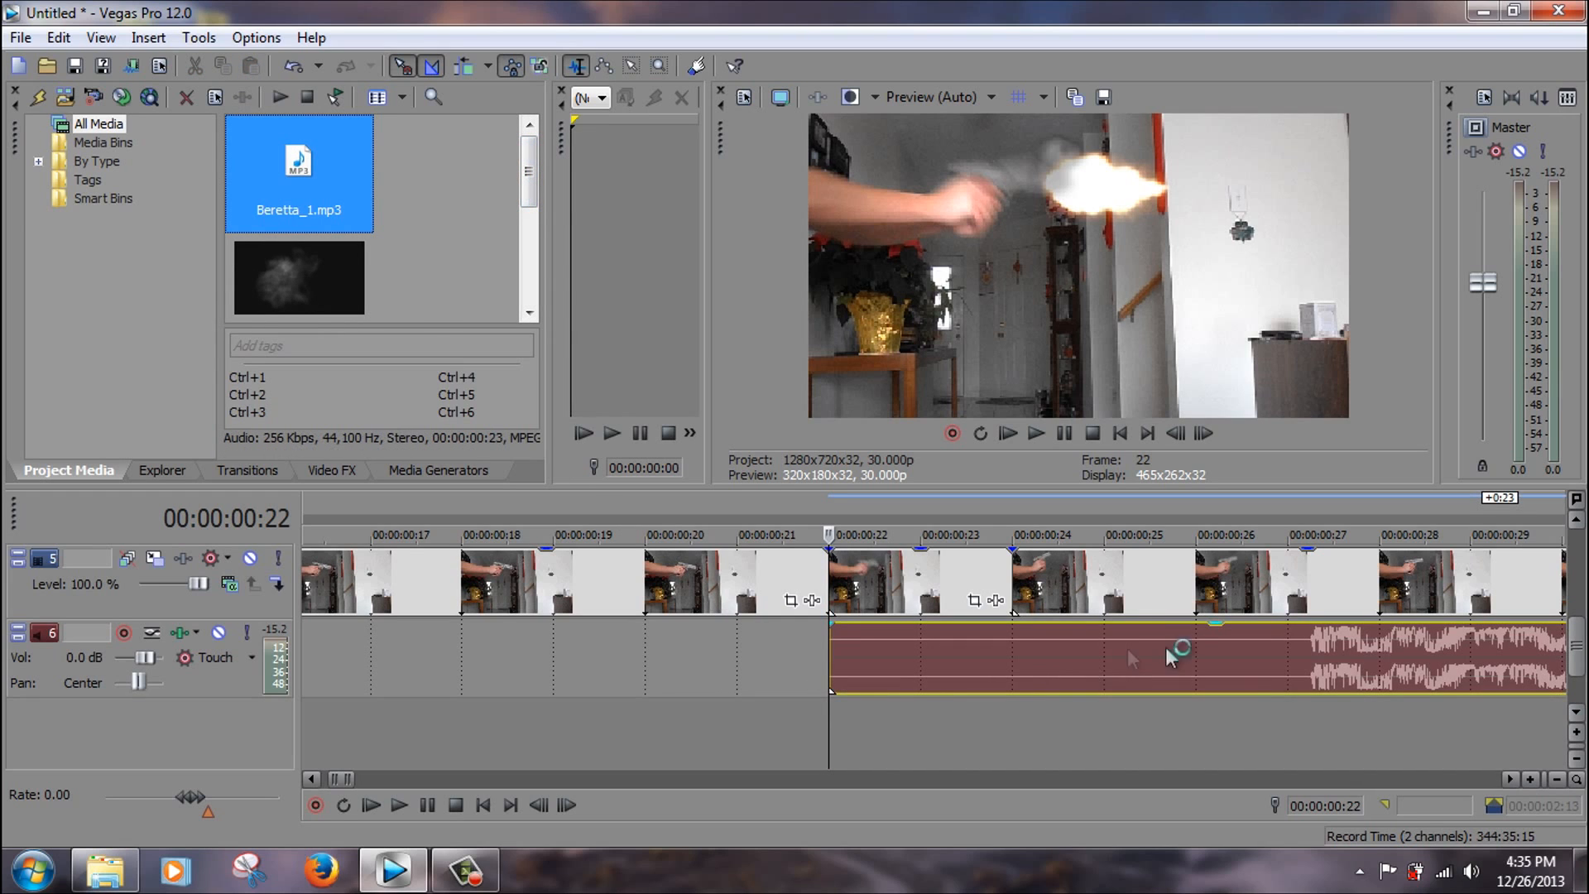
left_click_drag(1352, 657, 910, 678)
Play the sequence from just before the shot to check the gunshot sound against the muzzle flash.
left_click(543, 644)
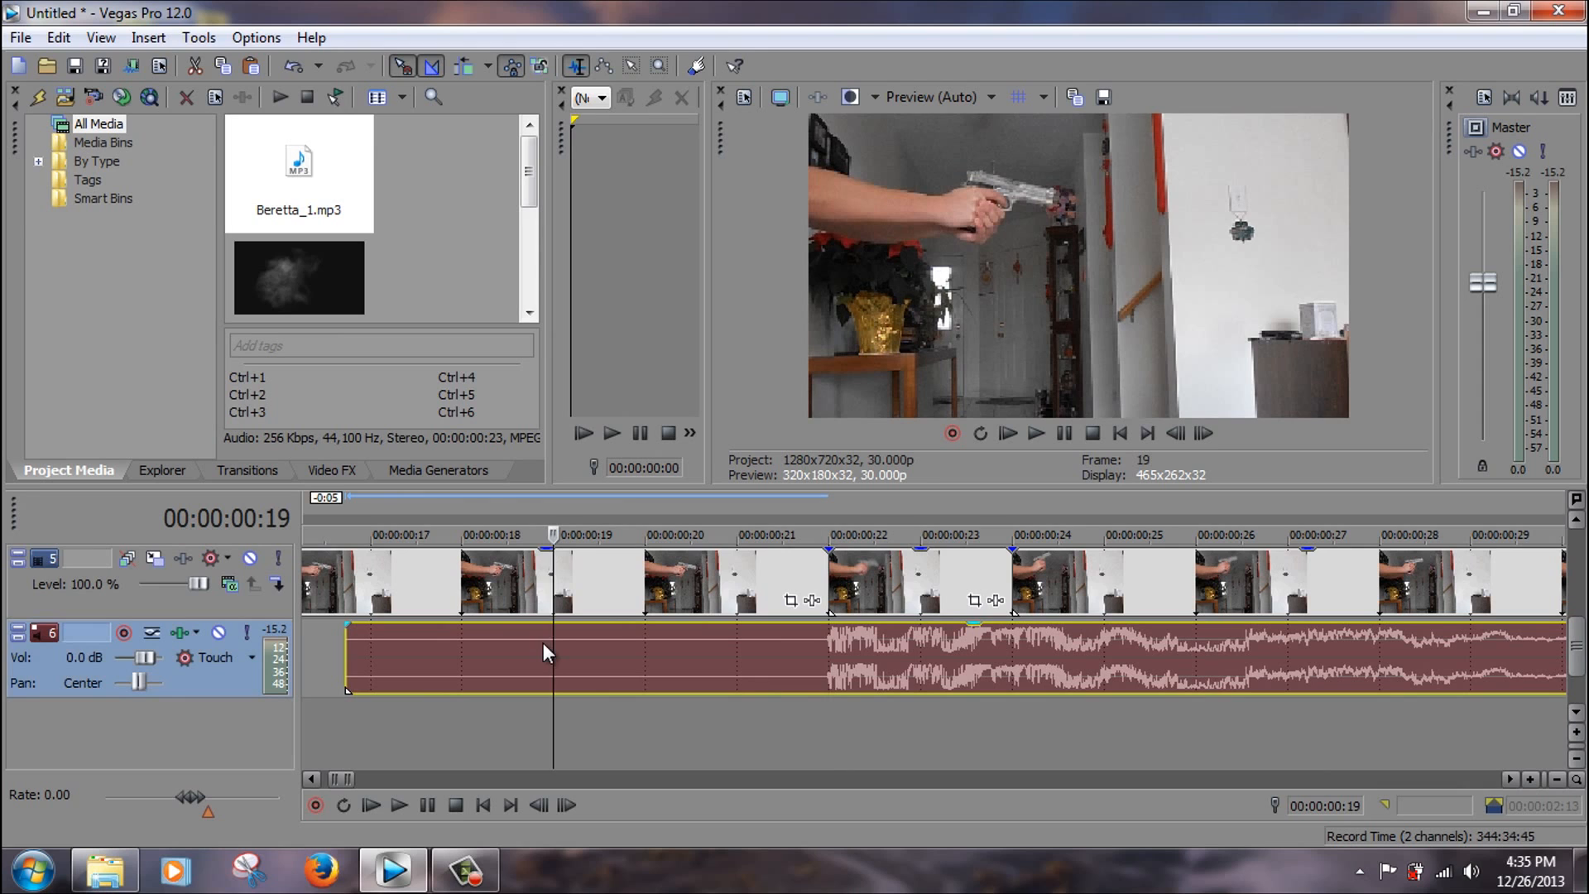
key("space")
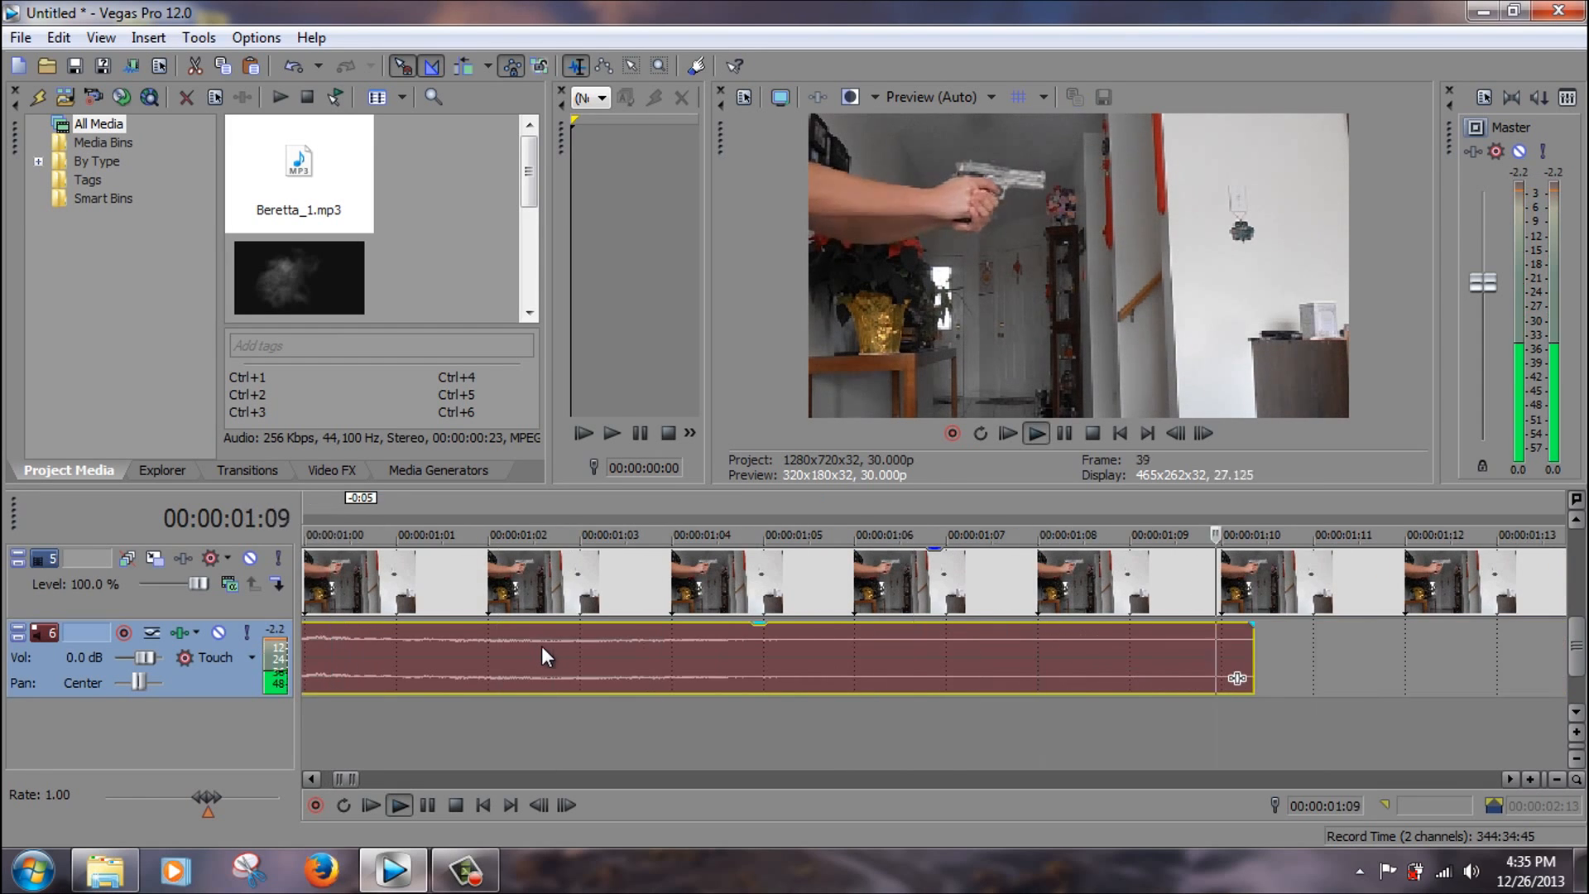
key("space")
scroll(829, 633, "down", 1)
scroll(828, 628, "down", 1)
left_click(793, 646)
key("space")
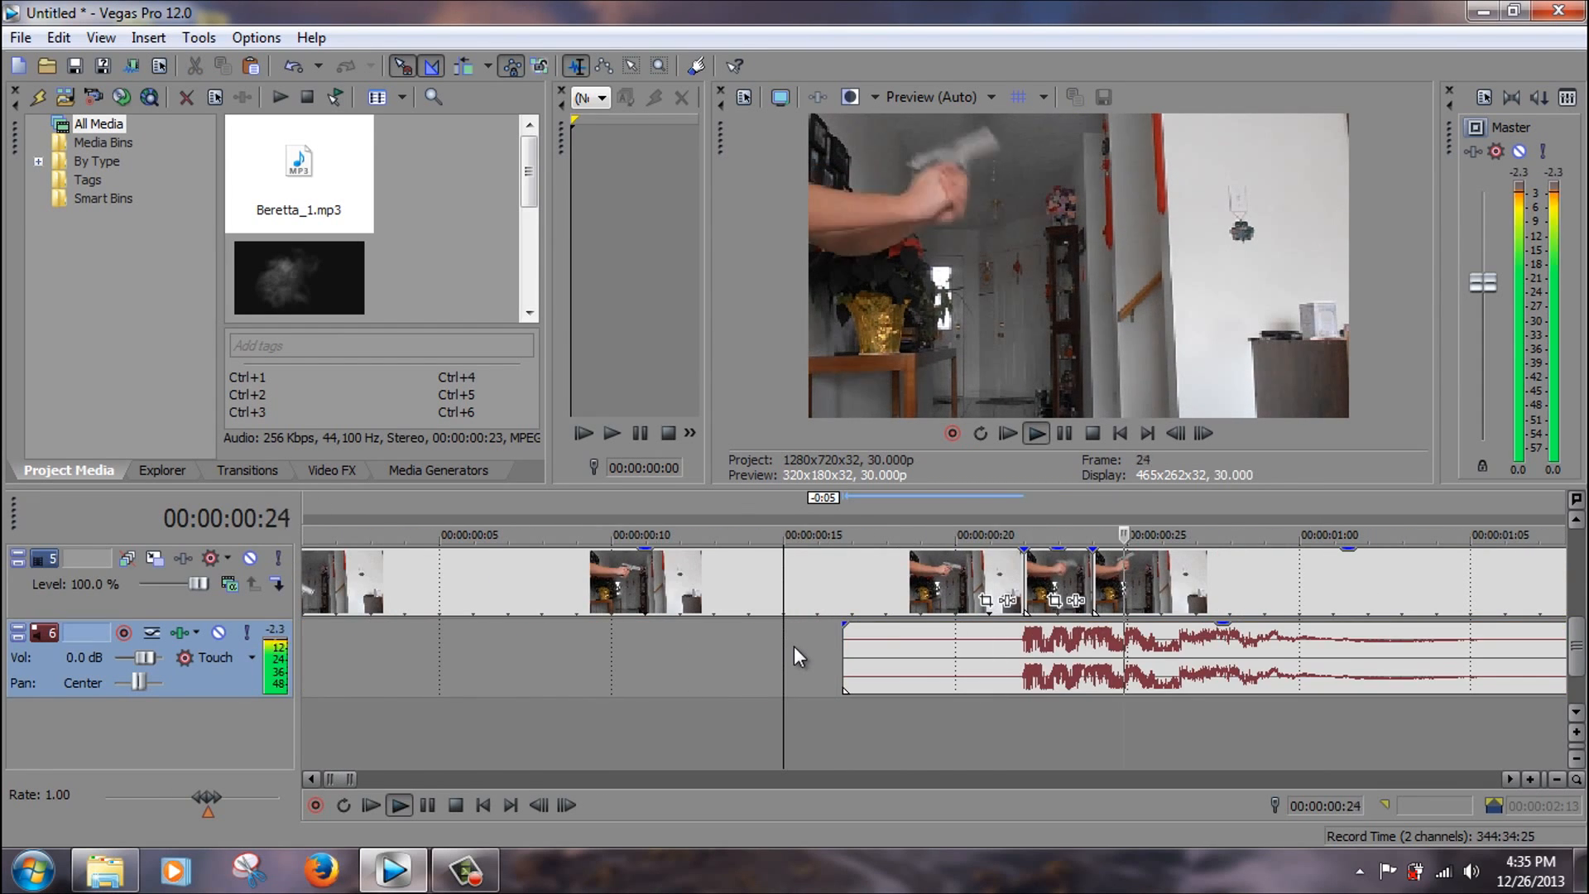
Stop playback and examine the frames around 00:00:00:22 to check the gunshot waveform's start against the shot in the footage.
key("space")
left_click(1005, 639)
key("Right")
key("Right")
key("Right")
key("Right")
key("Left")
key("Left")
key("Left")
key("Left")
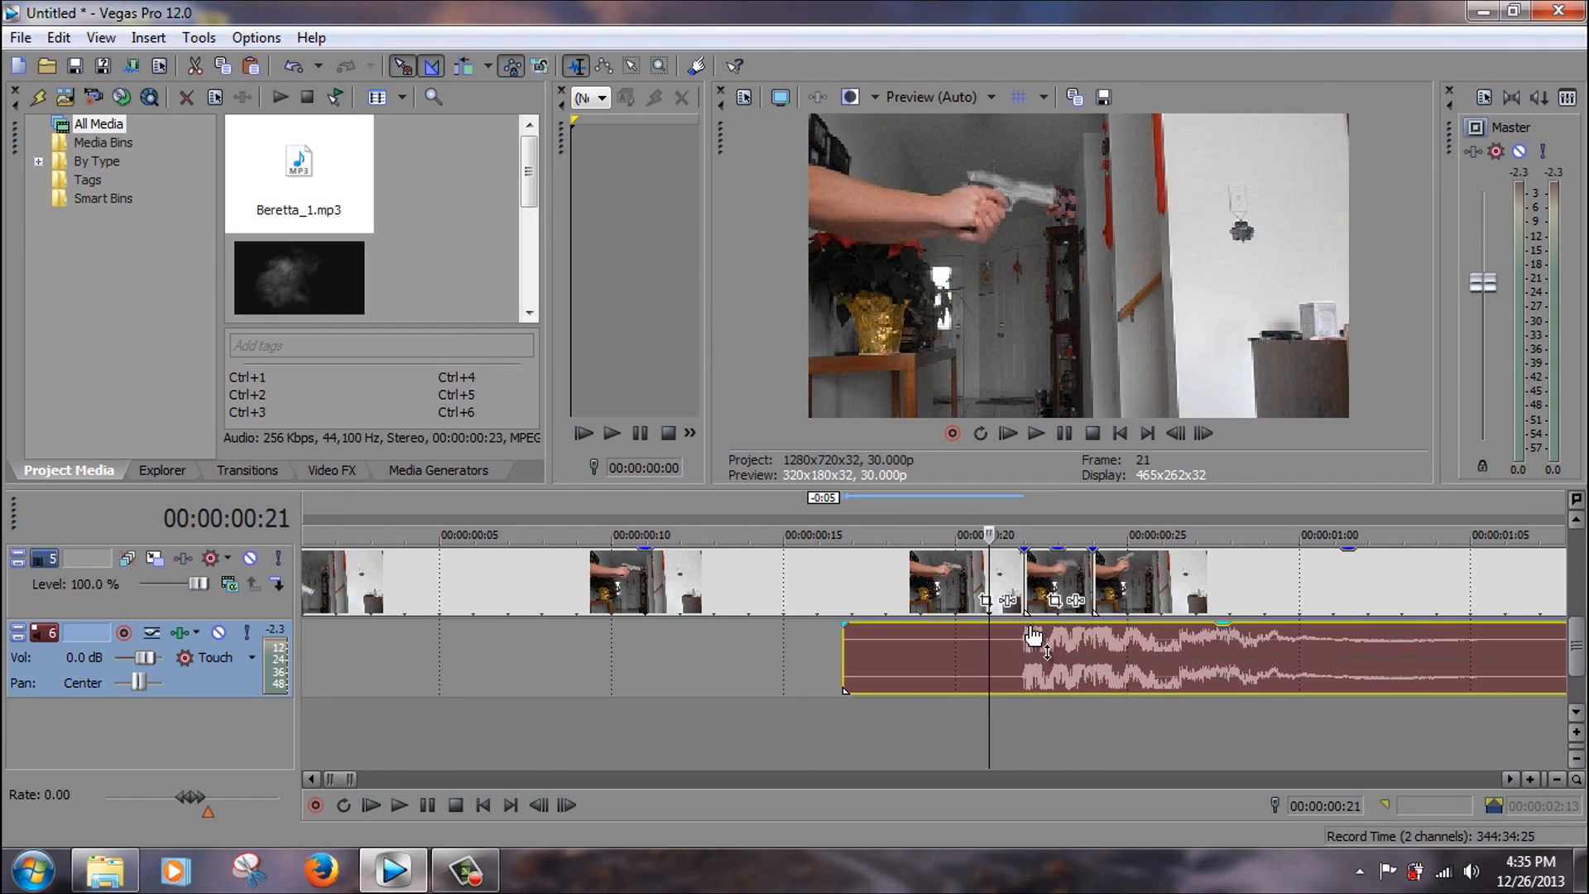
scroll(1029, 634, "down", 3)
left_click_drag(908, 519, 816, 544)
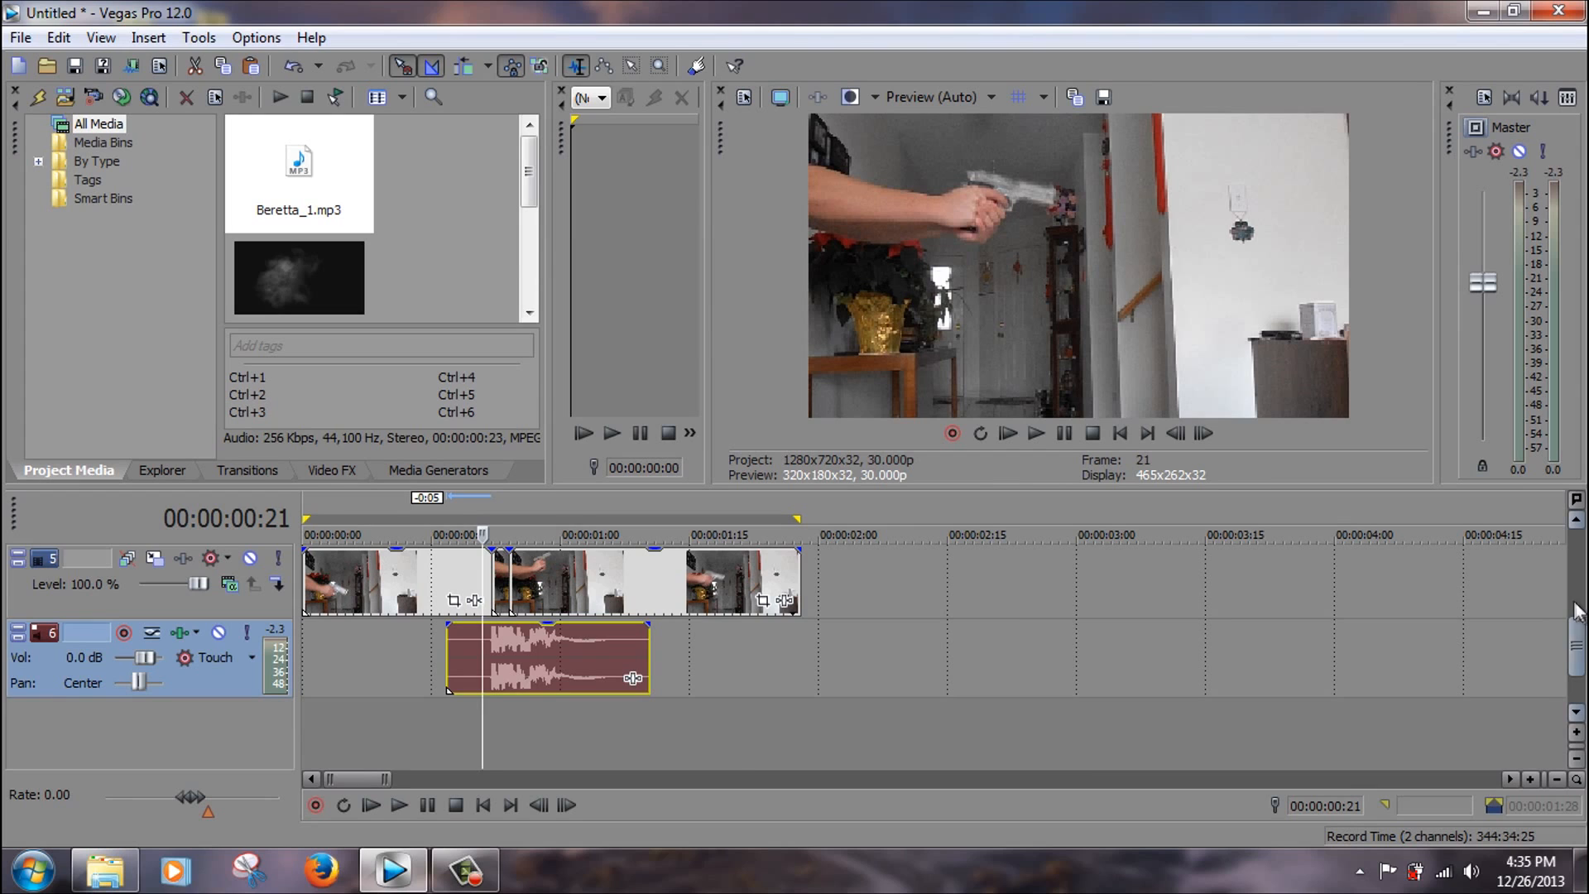
mouse_move(1577, 658)
left_mouse_down()
mouse_move(1577, 571)
mouse_move(1577, 642)
left_mouse_up()
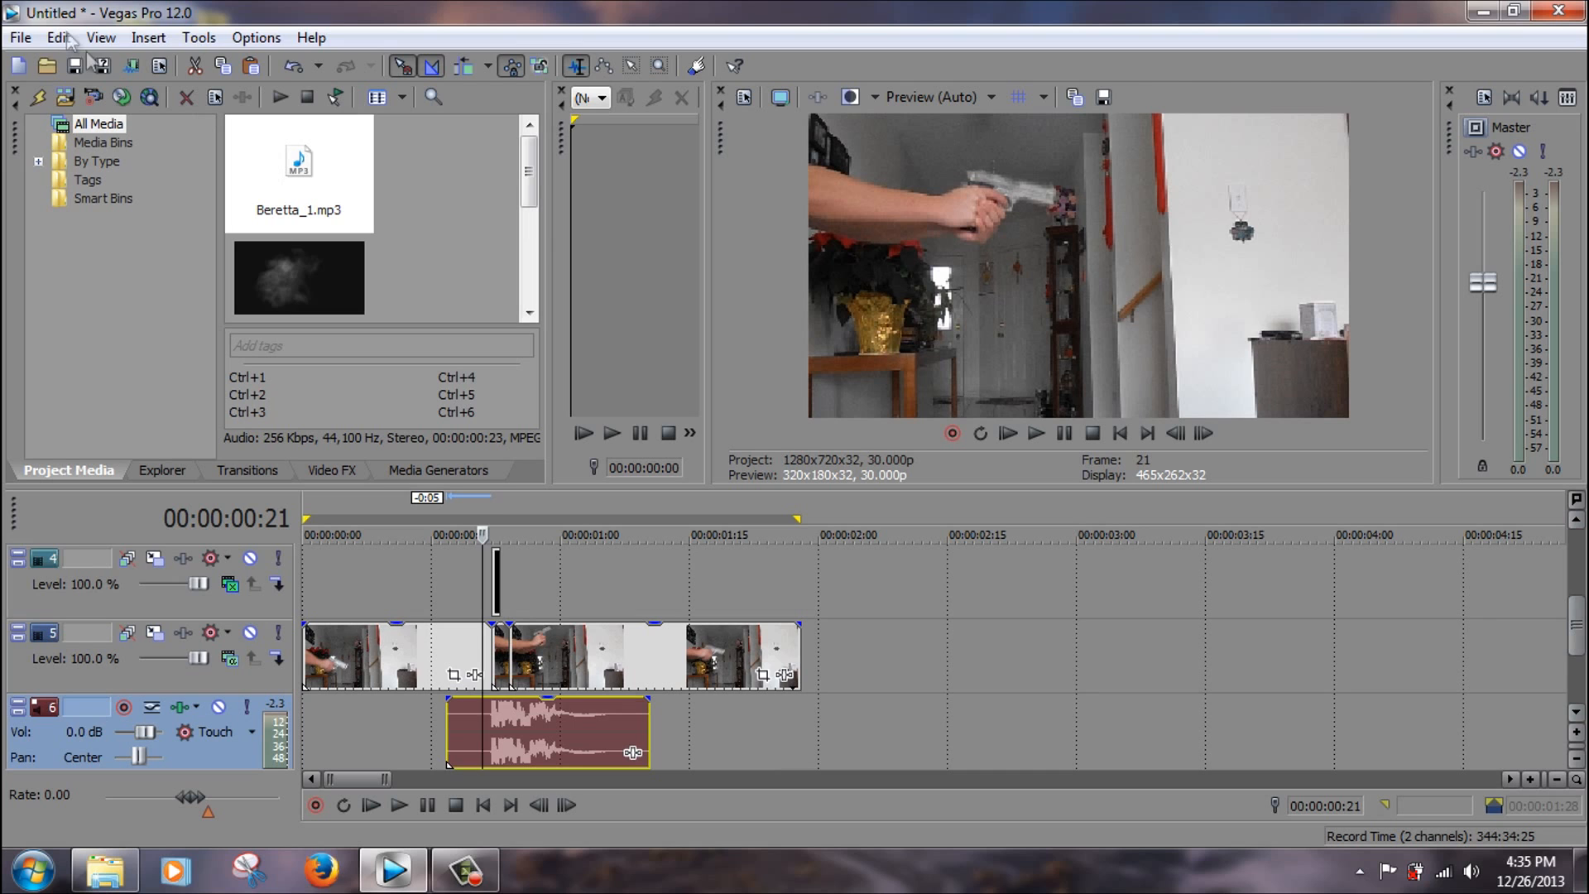
left_click(20, 38)
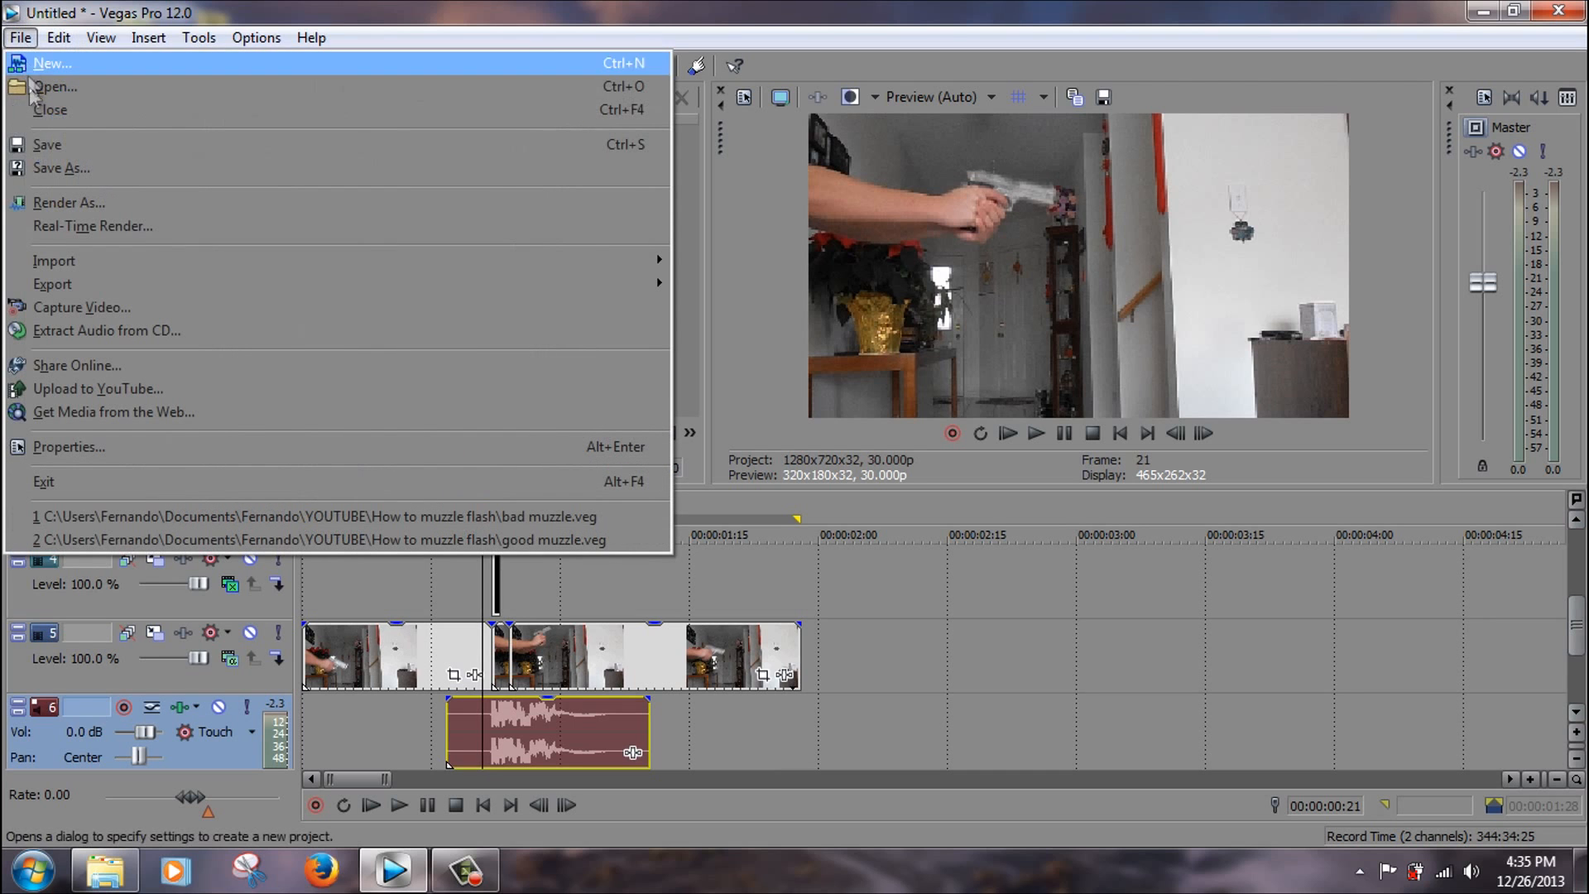
mouse_move(197, 257)
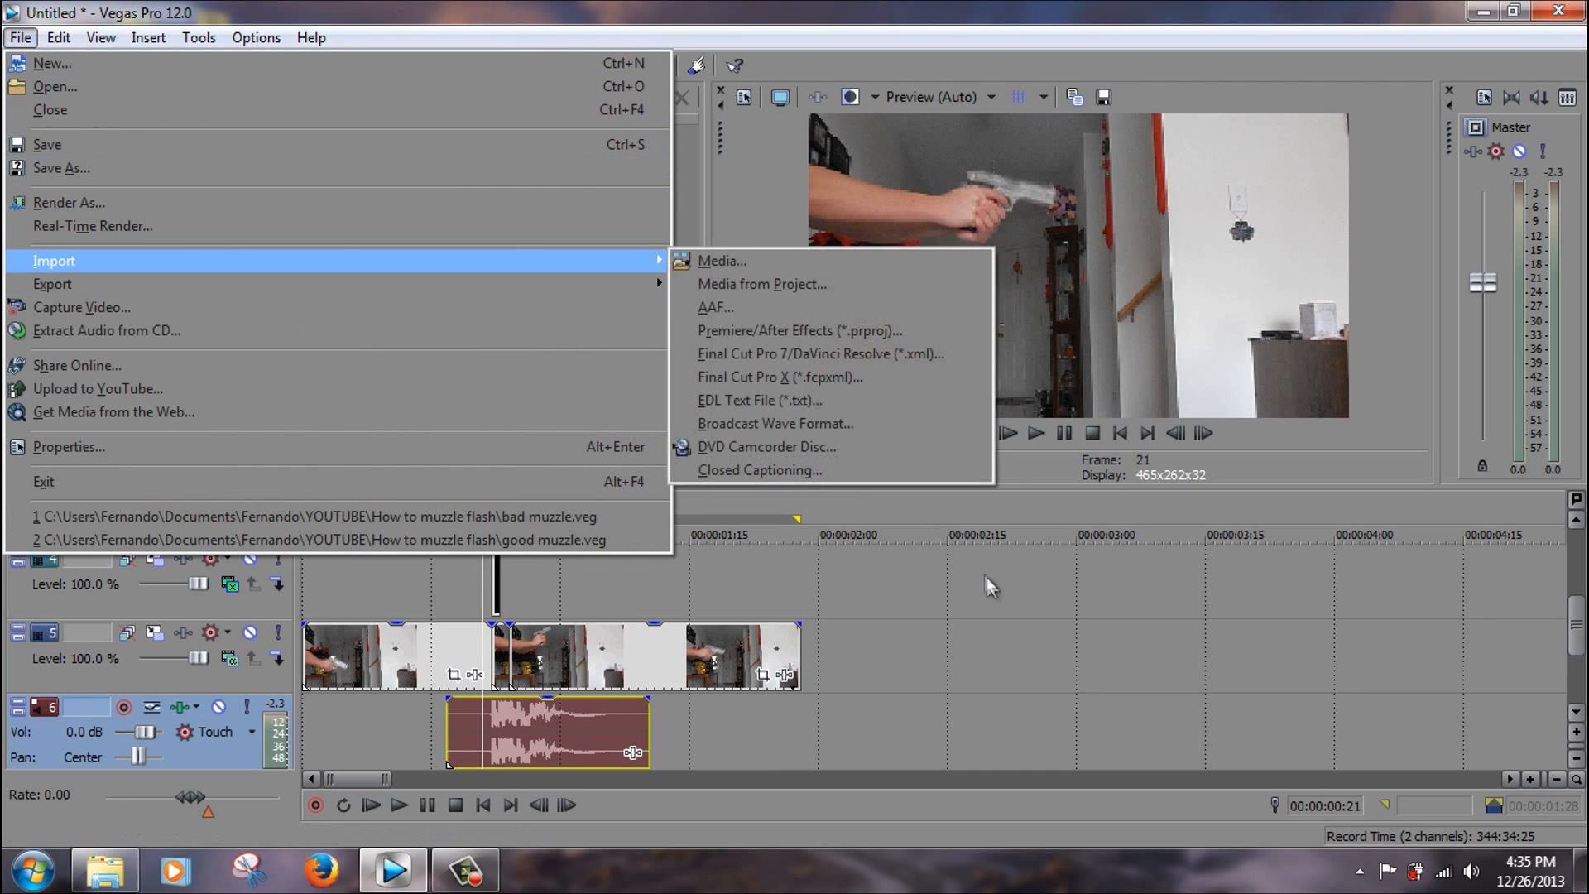
left_click(976, 826)
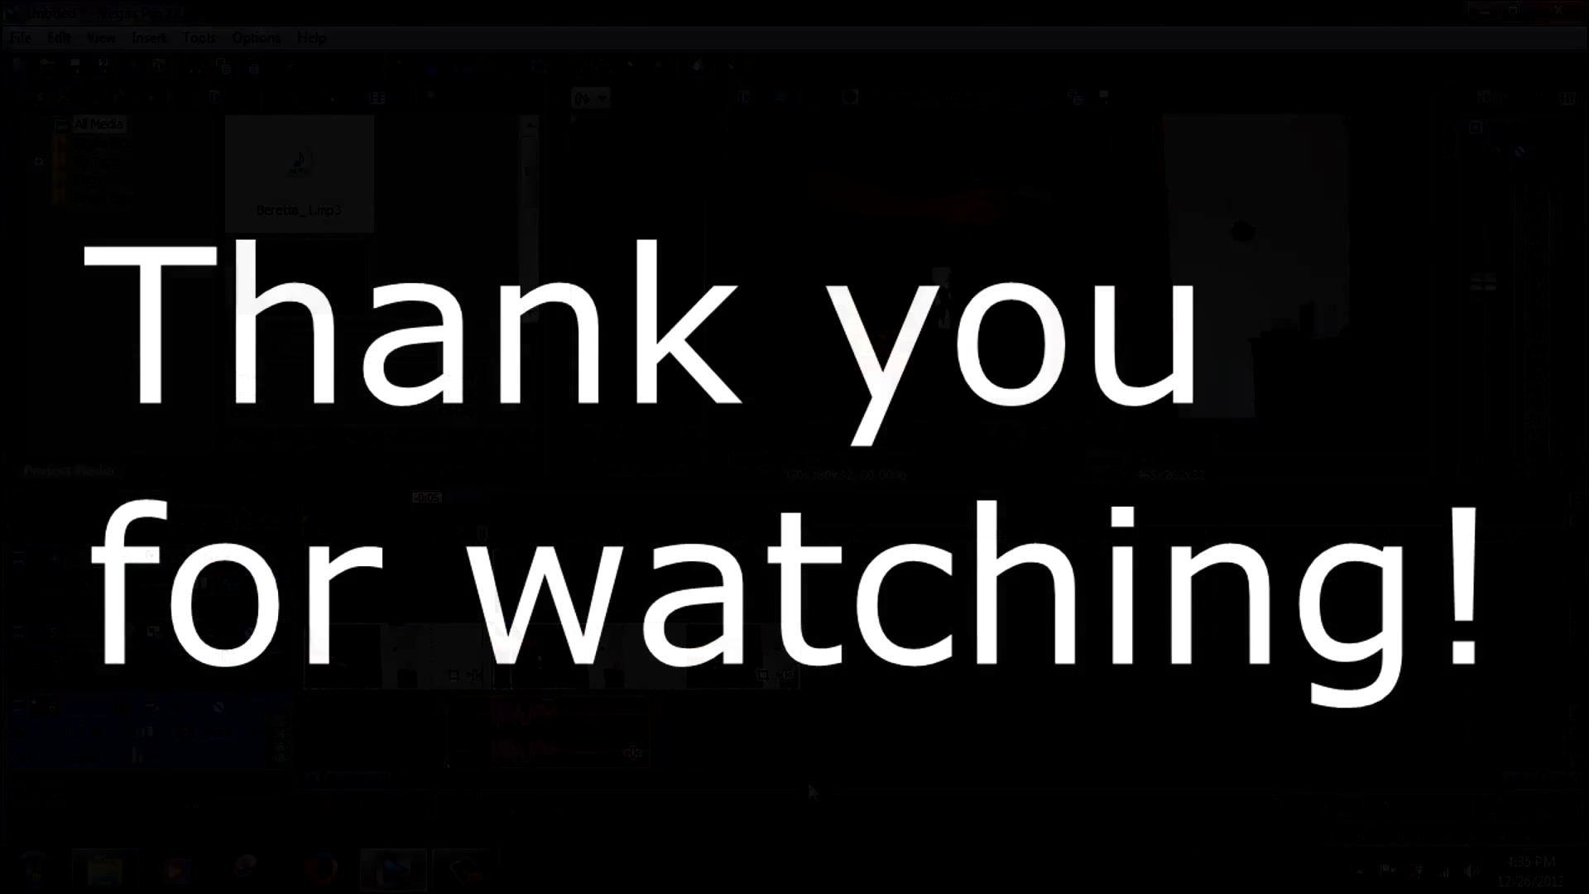